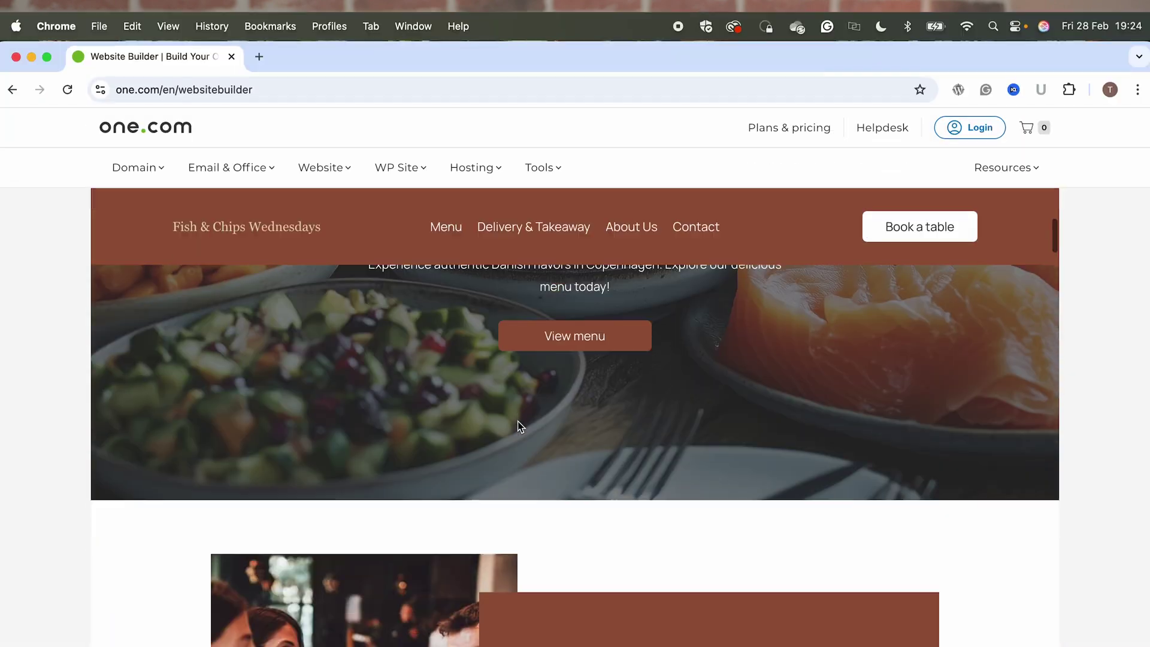
Scroll down through the sample restaurant site preview.
scroll(515, 408, "down", 5)
scroll(661, 389, "down", 2)
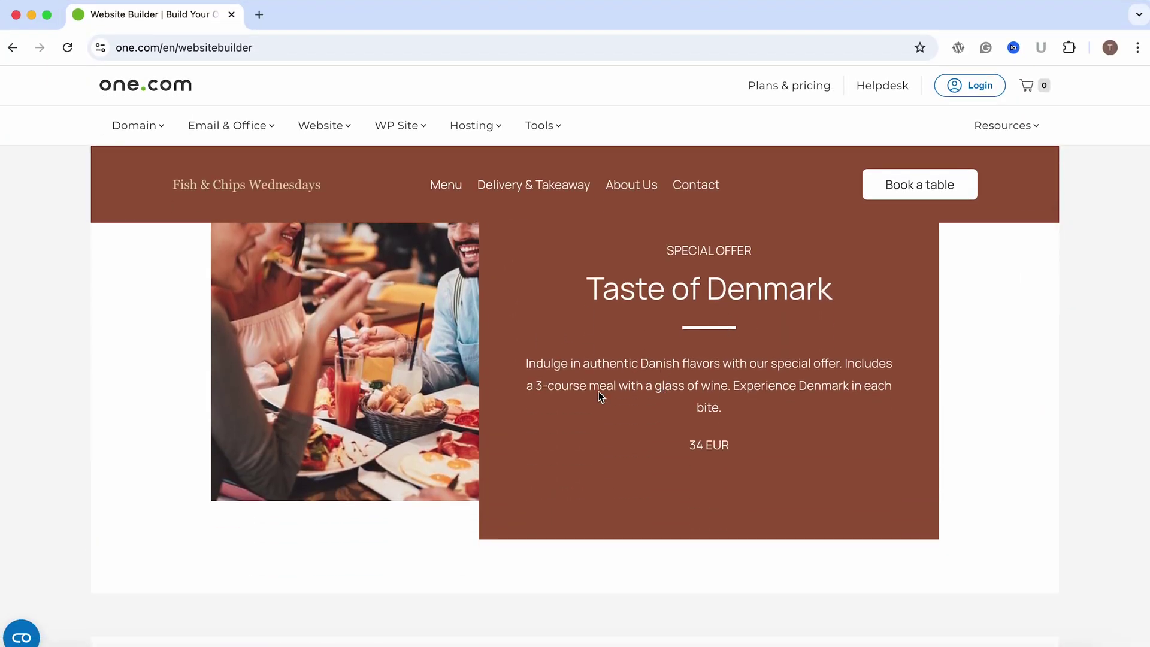
scroll(598, 391, "down", 5)
scroll(597, 394, "down", 13)
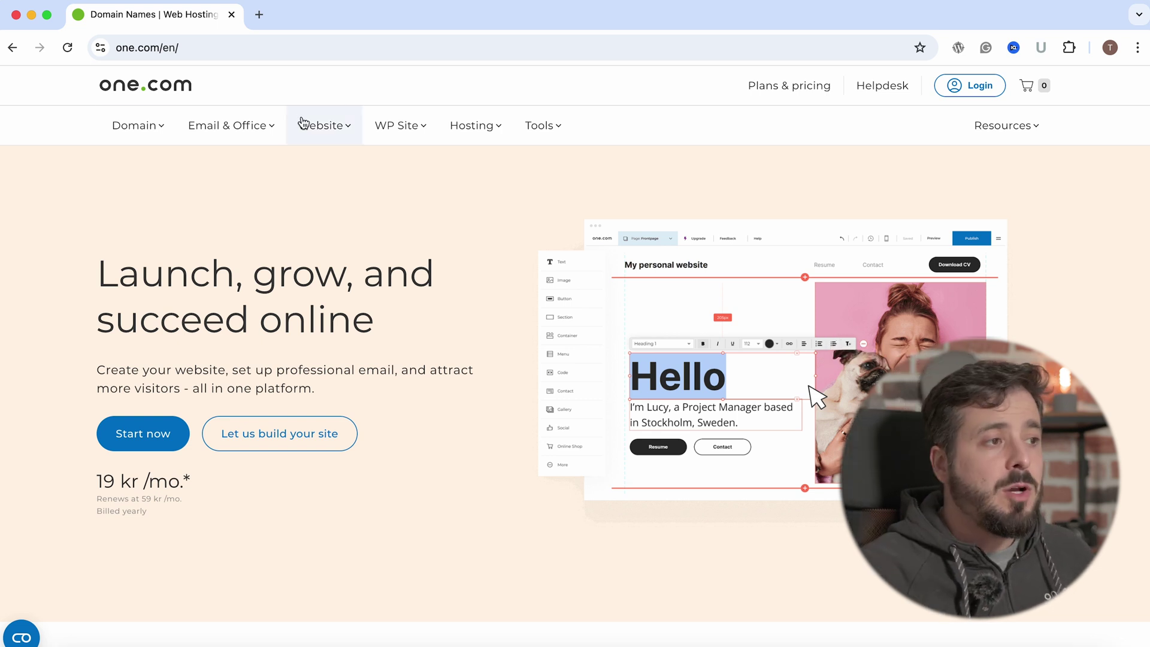
Go to Website Builder from the Website menu and scroll down to its AI chat panel.
left_click(343, 130)
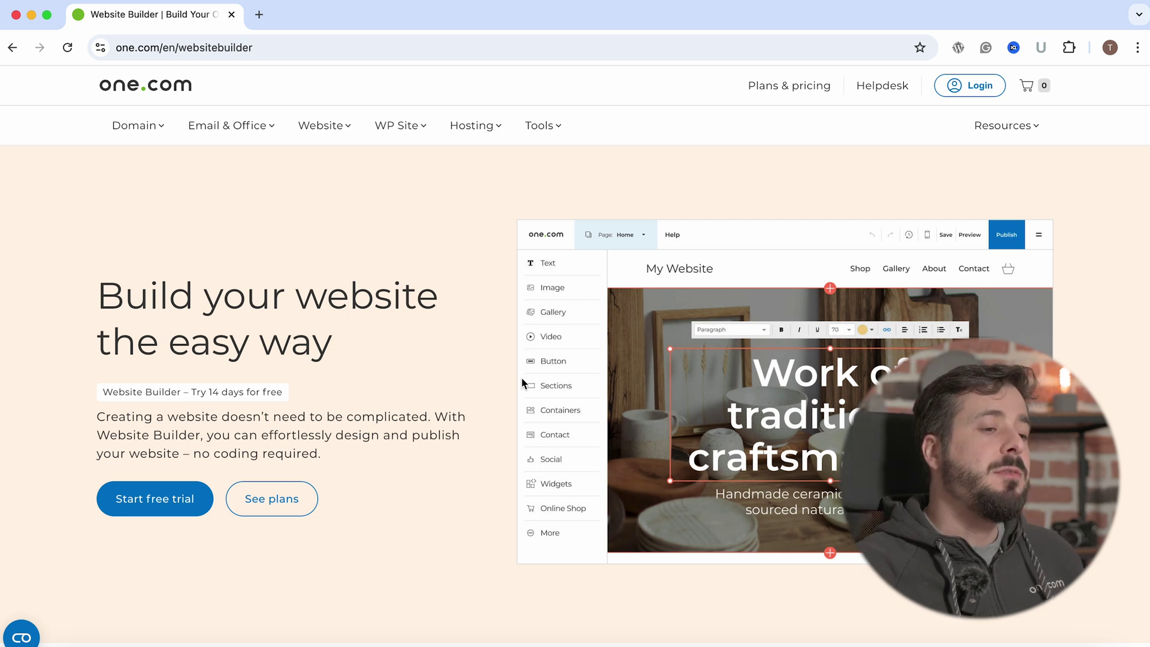
scroll(521, 377, "down", 12)
scroll(521, 383, "down", 3)
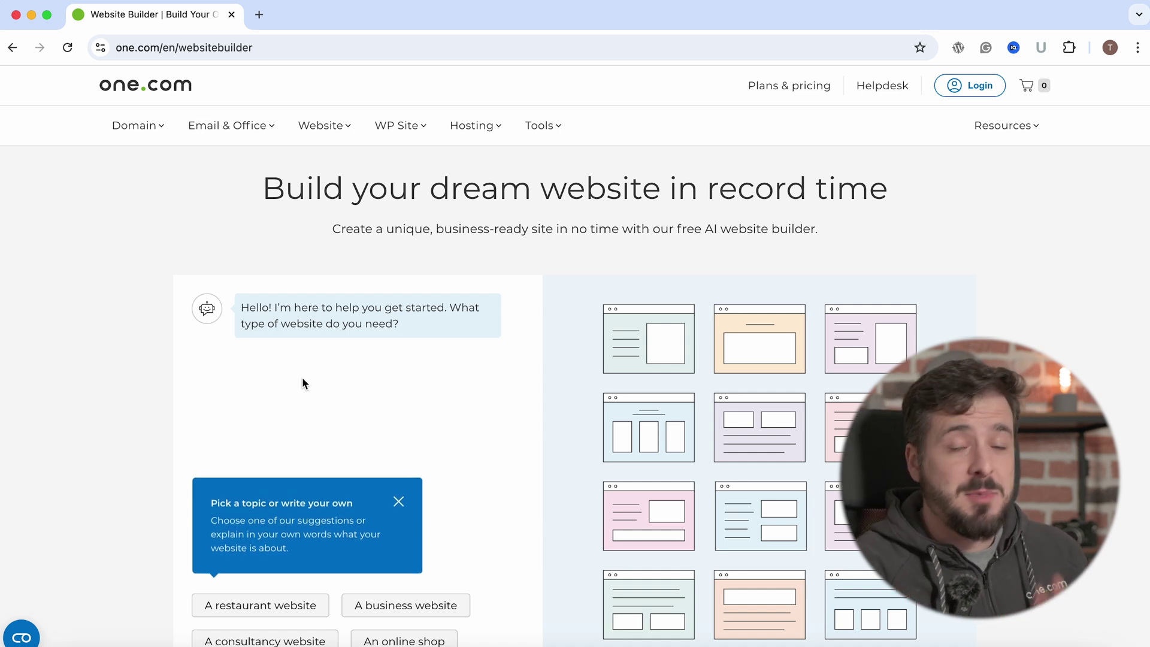
scroll(301, 400, "down", 3)
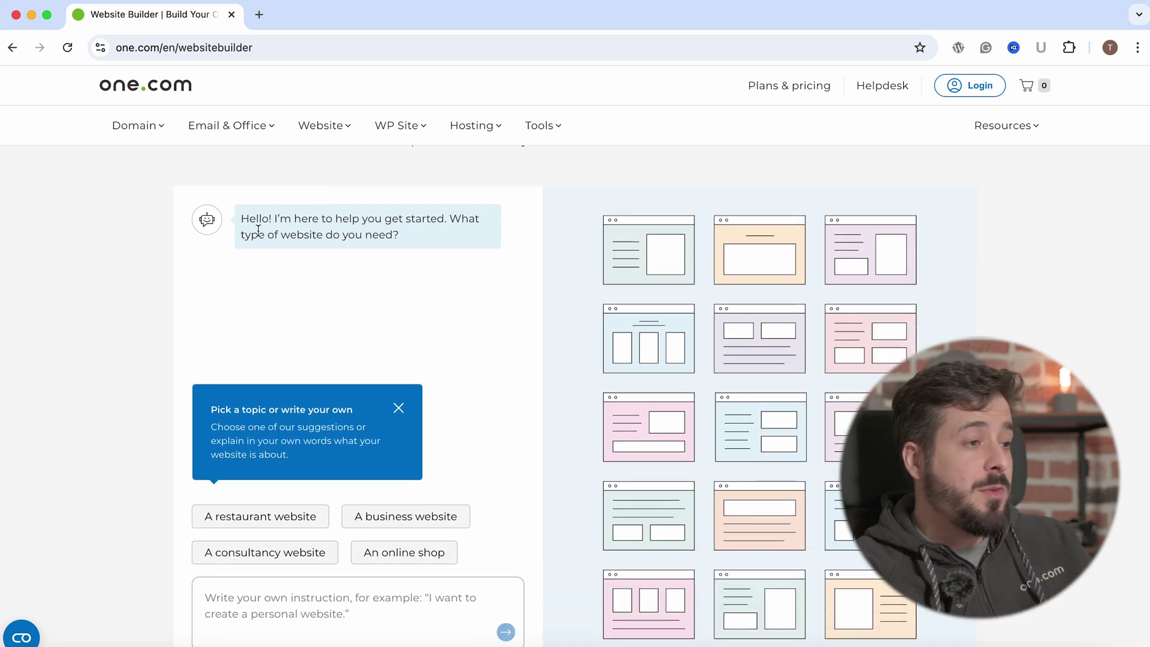
scroll(298, 232, "down", 1)
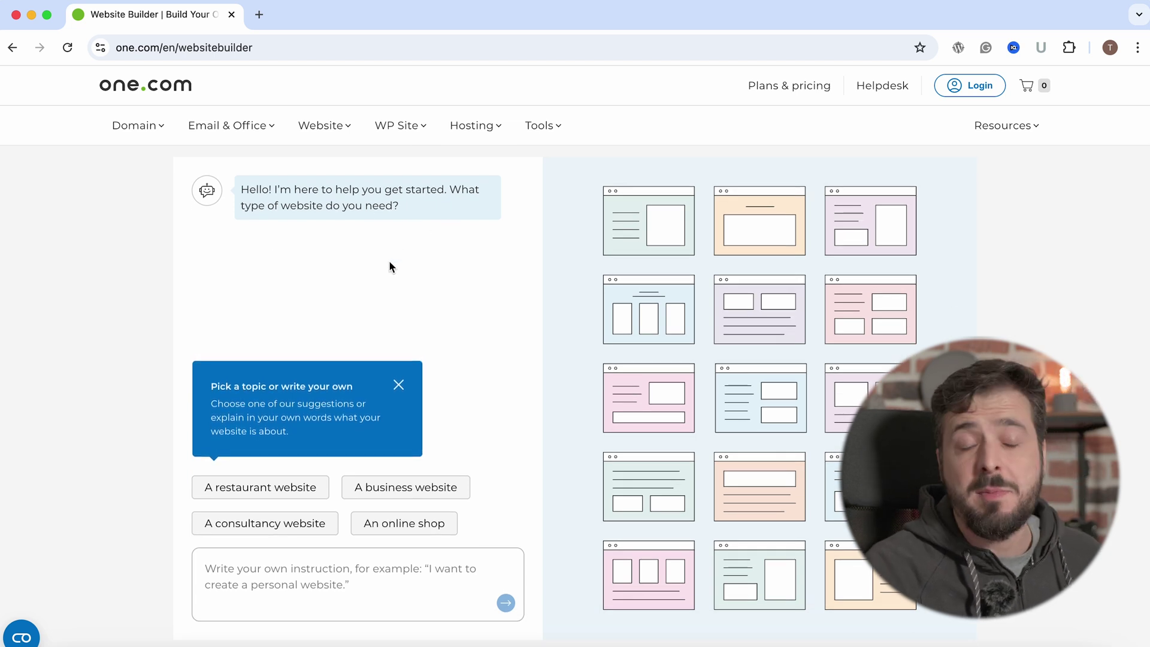
scroll(391, 261, "down", 2)
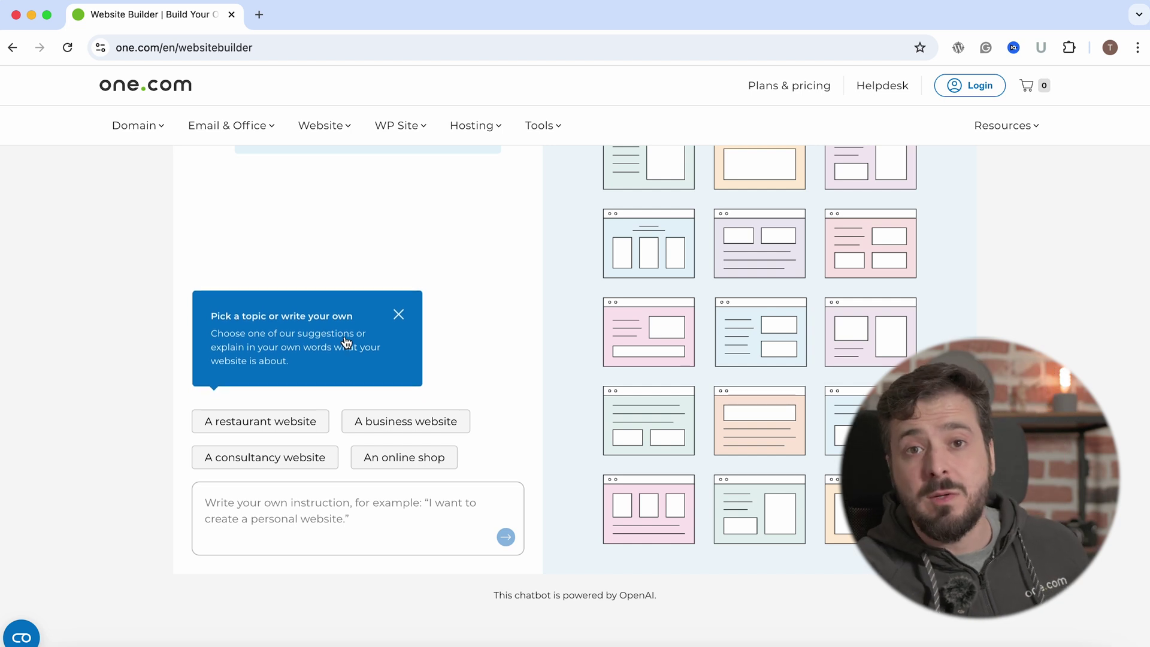
Dismiss the tip, pick 'A restaurant website' and send the name 'Fish & Chips Wednesdays'.
left_click(399, 320)
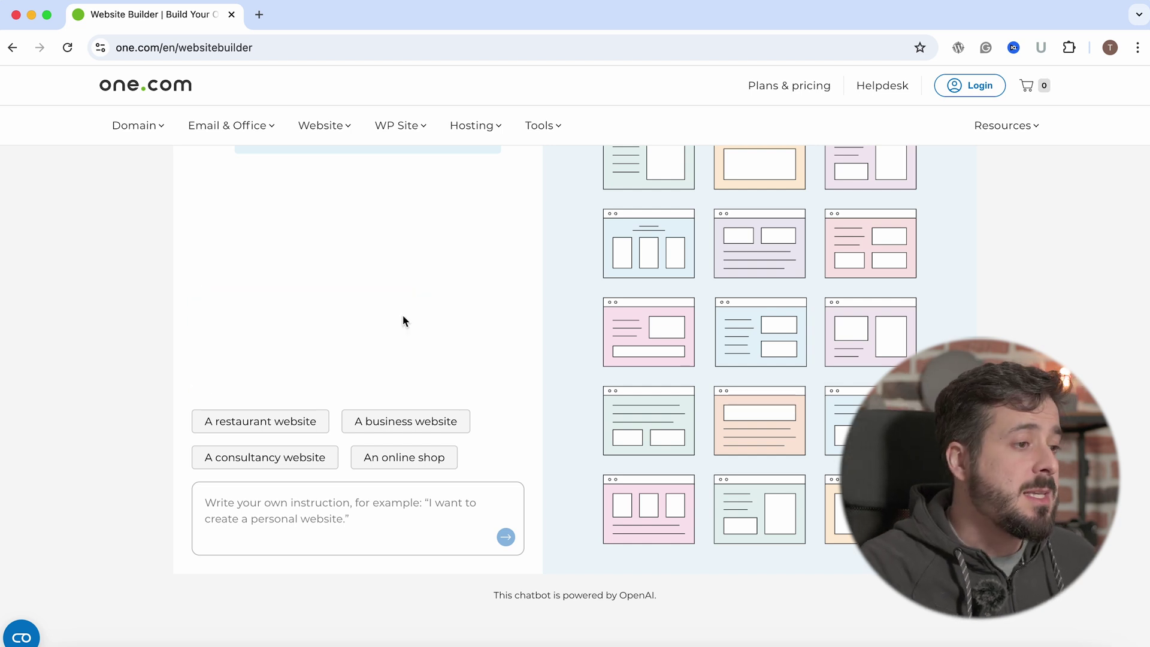
left_click(267, 422)
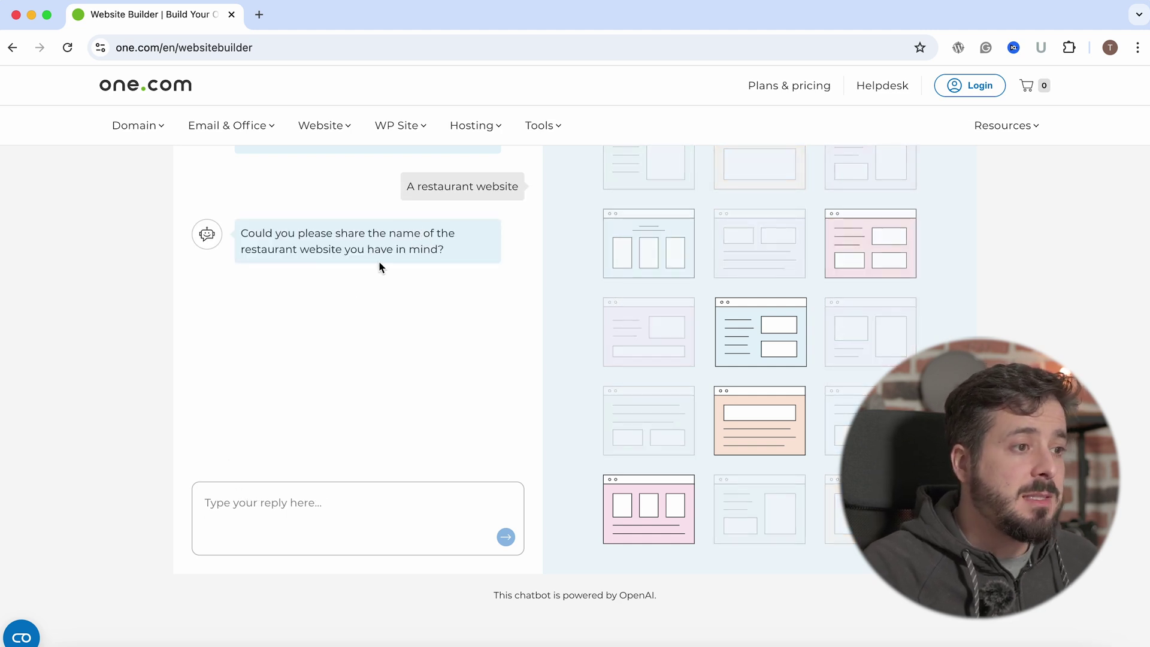
left_click(302, 501)
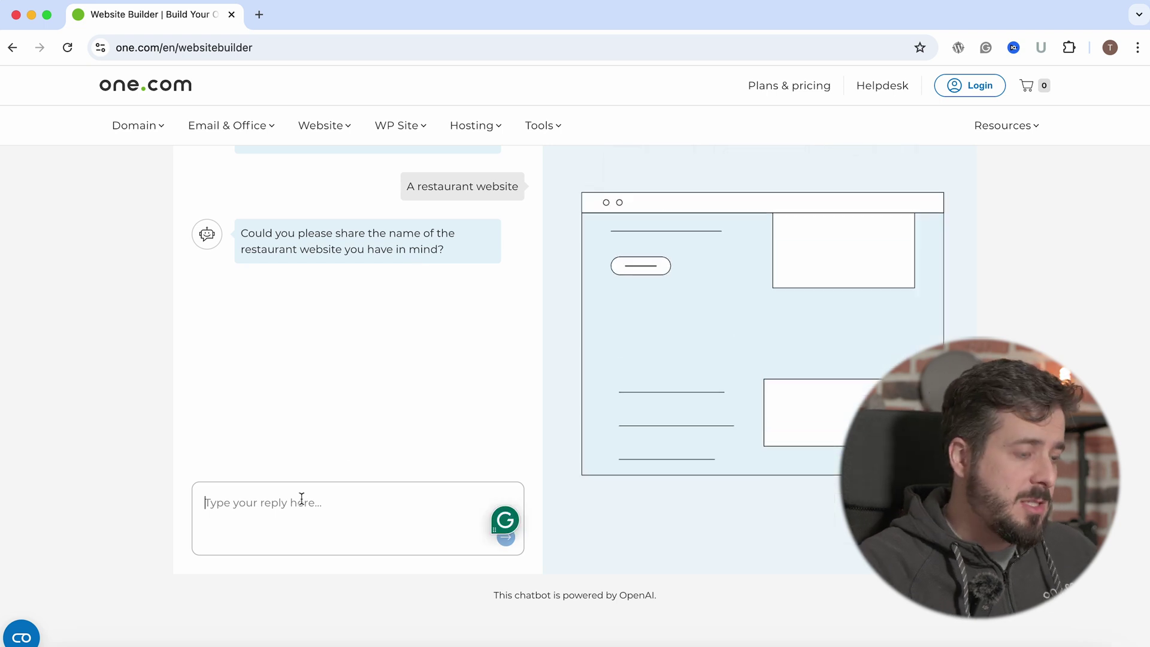
type("Fish & Chips Wednesdays")
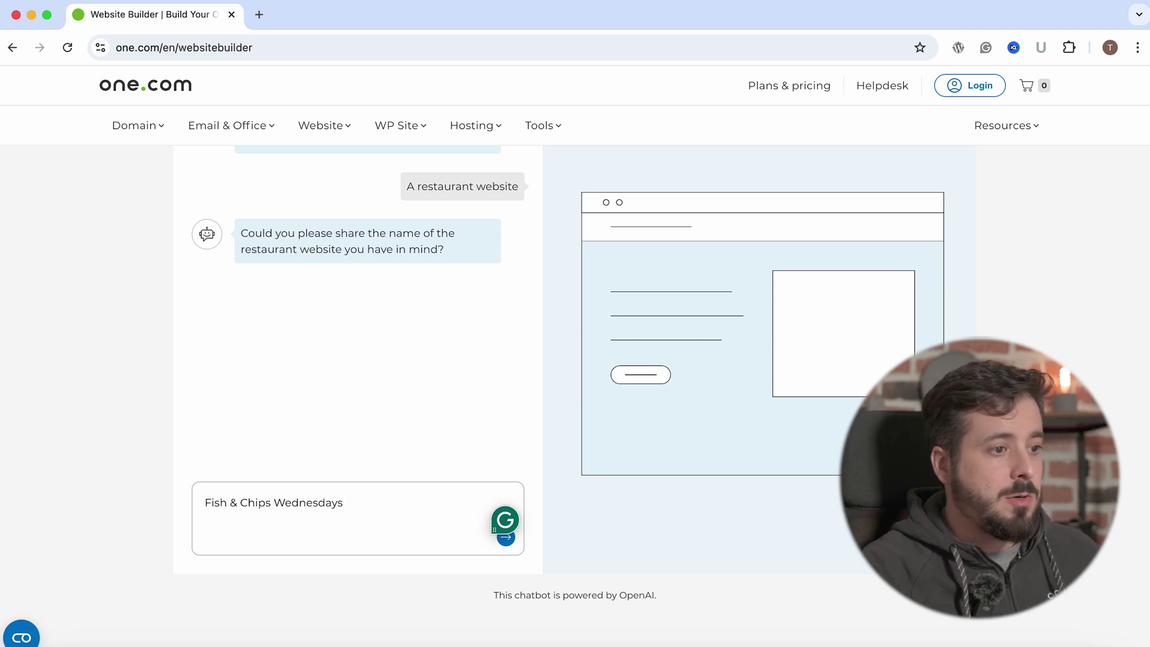
left_click(506, 538)
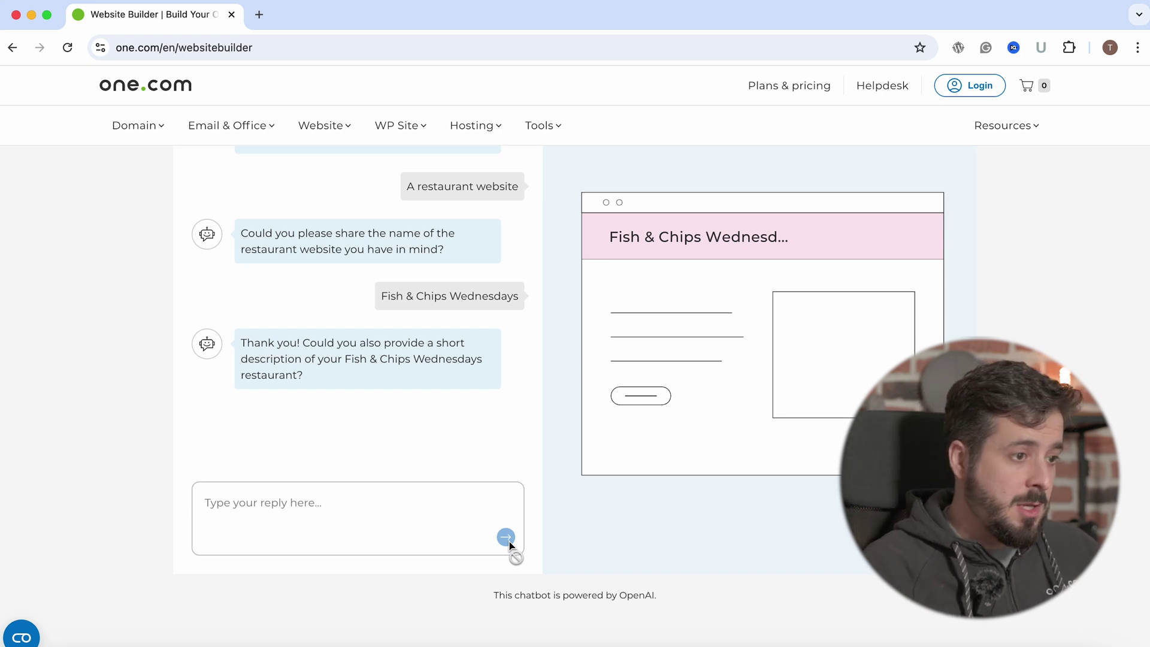
Send the description of Copenhagen's best fish & chips restaurant to the AI chat.
left_click(453, 518)
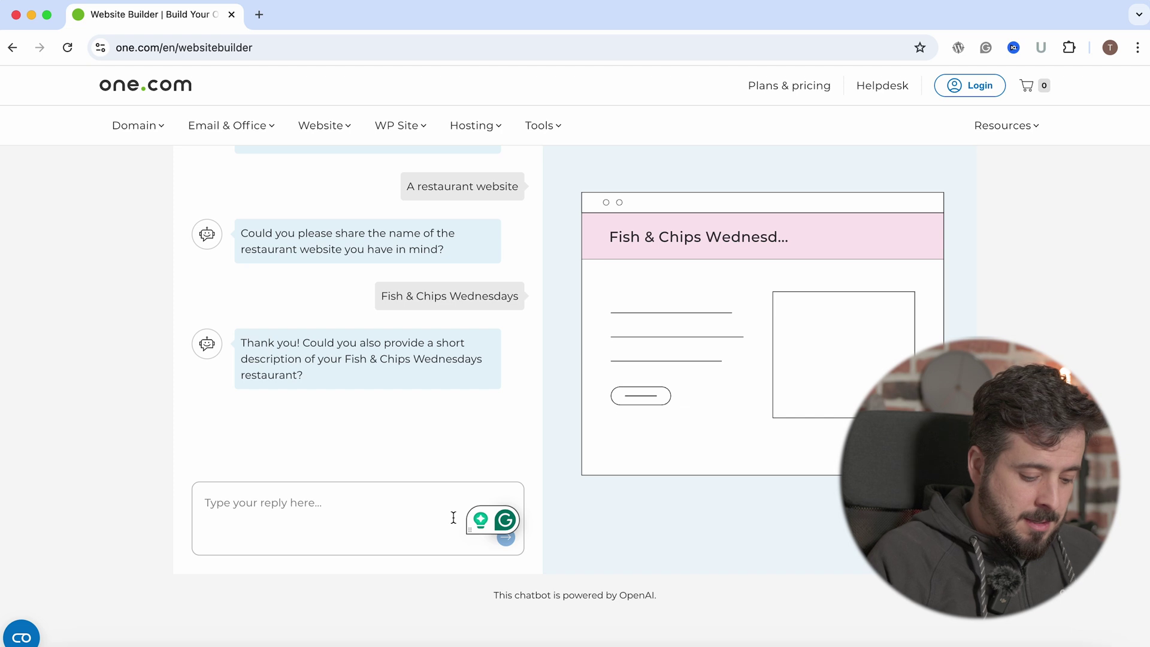
type("This is the best fish & chips restaurant in entire Copenhagen area.")
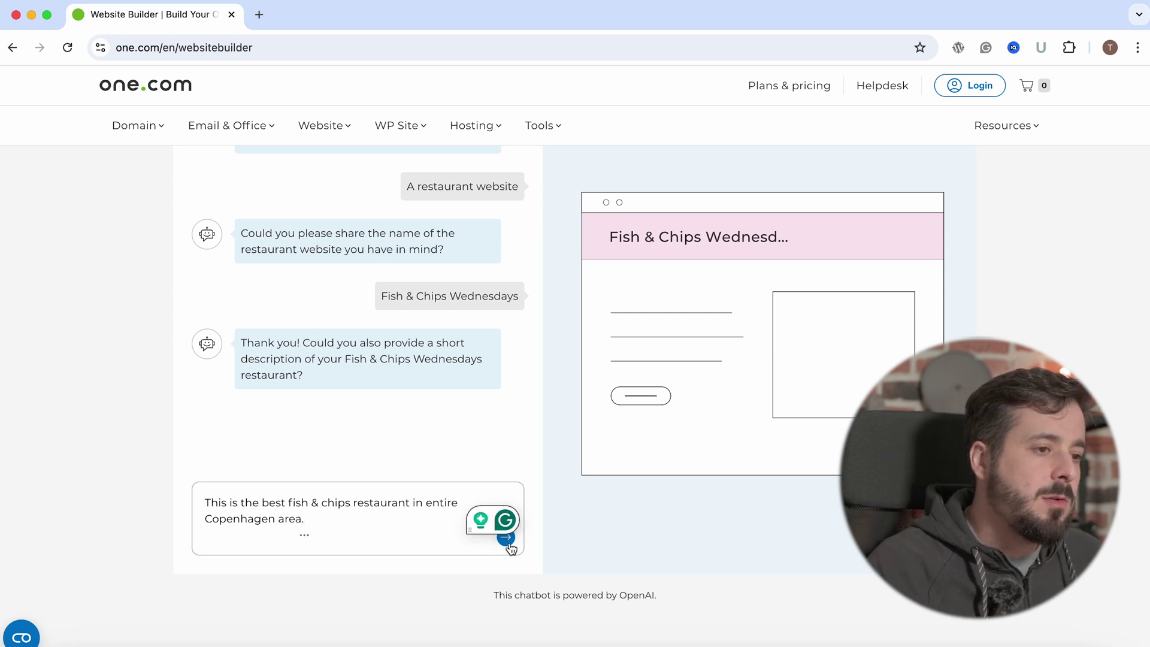
left_click(508, 541)
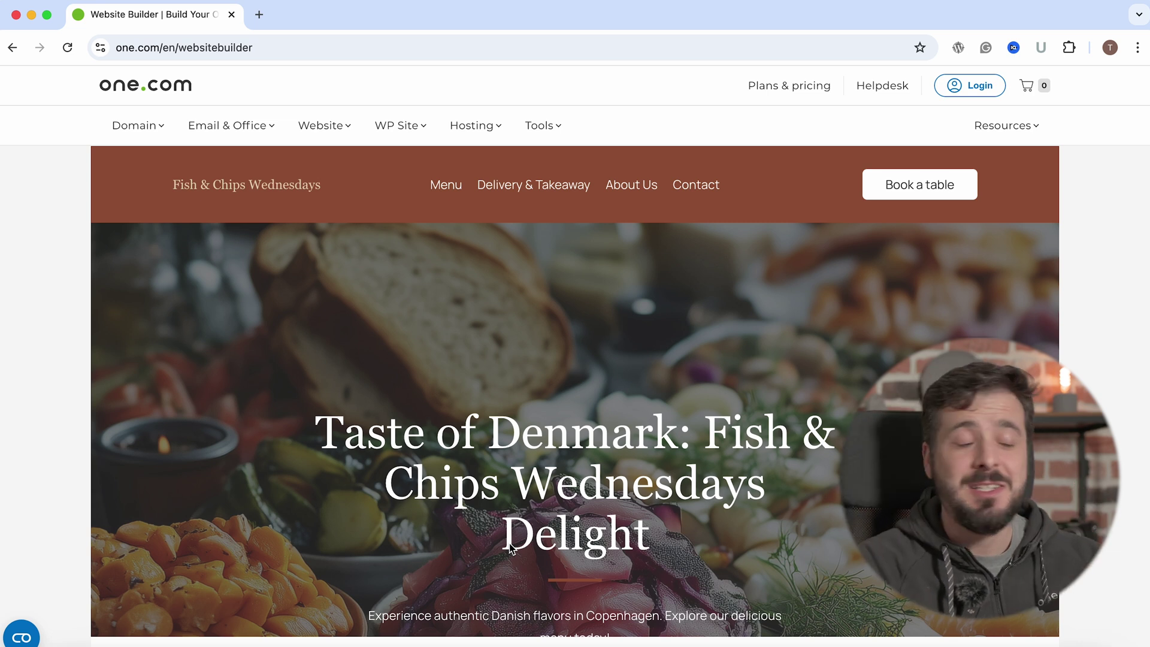
Scroll the generated site past the cocktail menu, testimonials and contact form to the map footer.
scroll(479, 548, "down", 2)
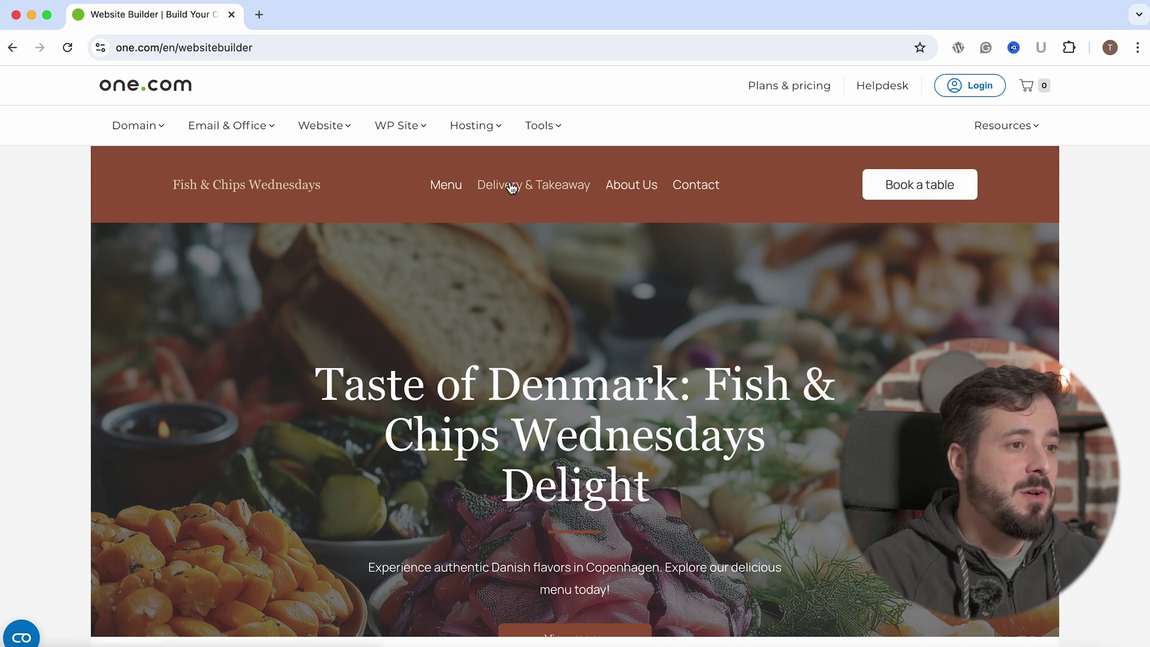
scroll(505, 373, "down", 3)
scroll(632, 356, "down", 3)
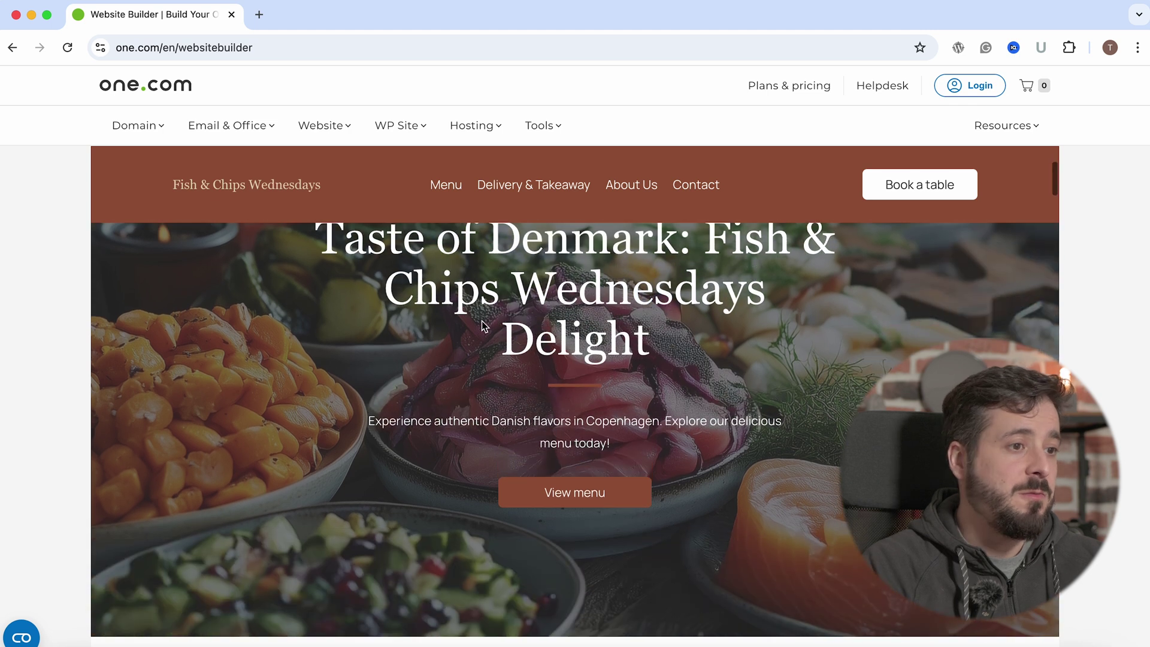
scroll(617, 375, "down", 2)
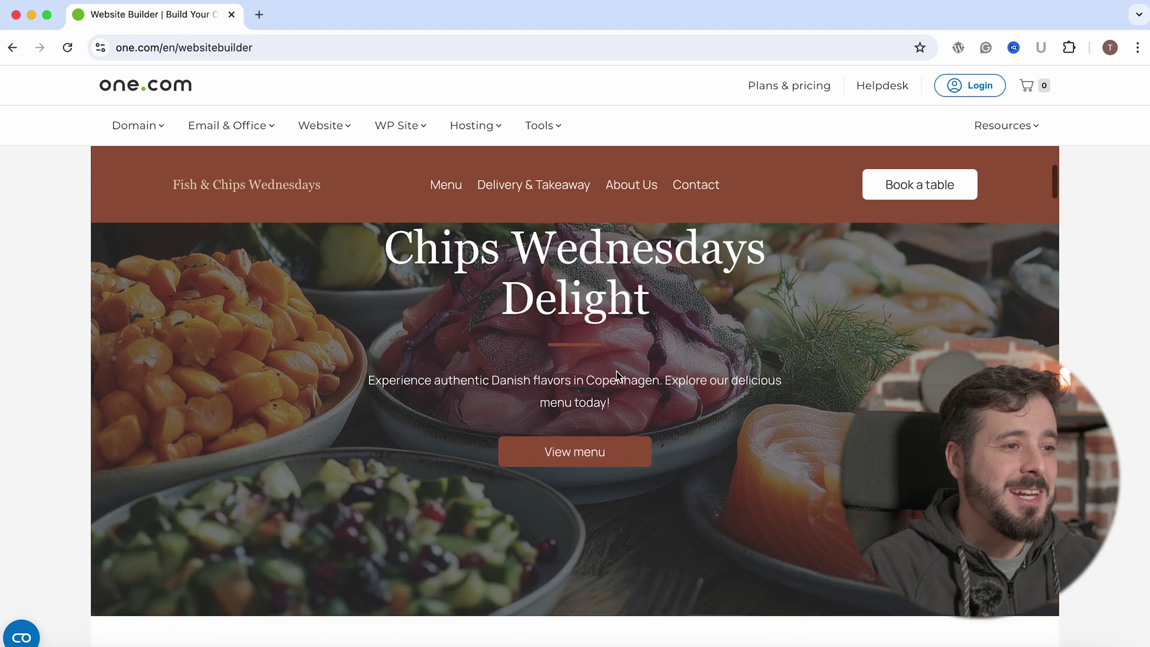
scroll(607, 401, "down", 2)
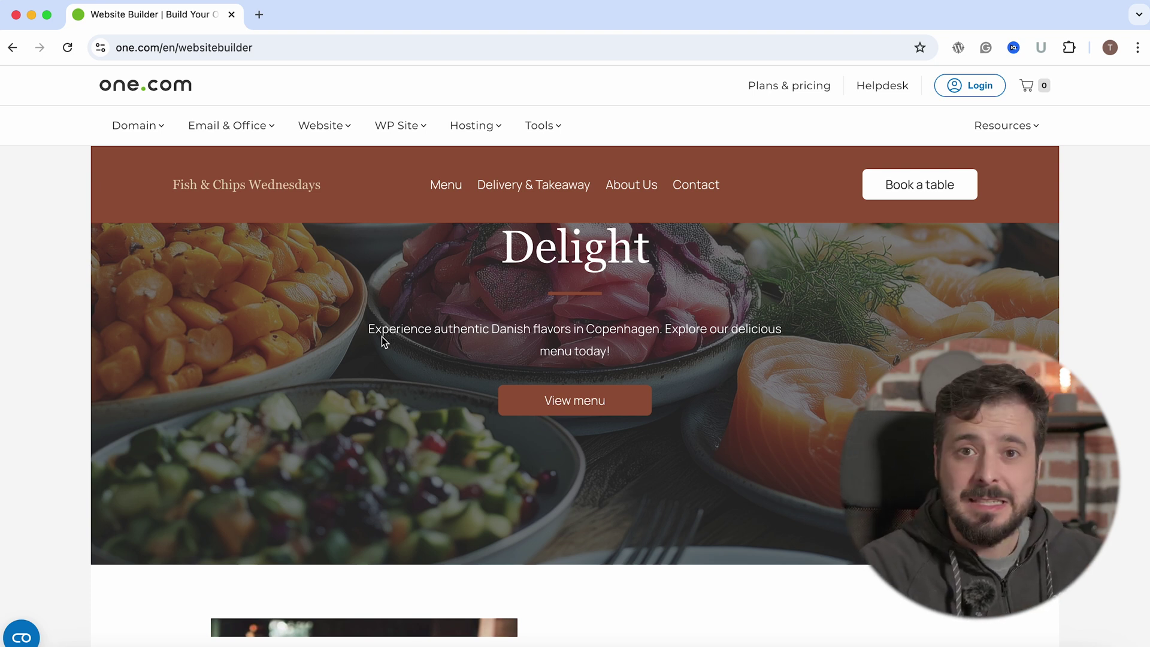
scroll(519, 384, "down", 1)
scroll(519, 383, "down", 5)
scroll(661, 390, "down", 1)
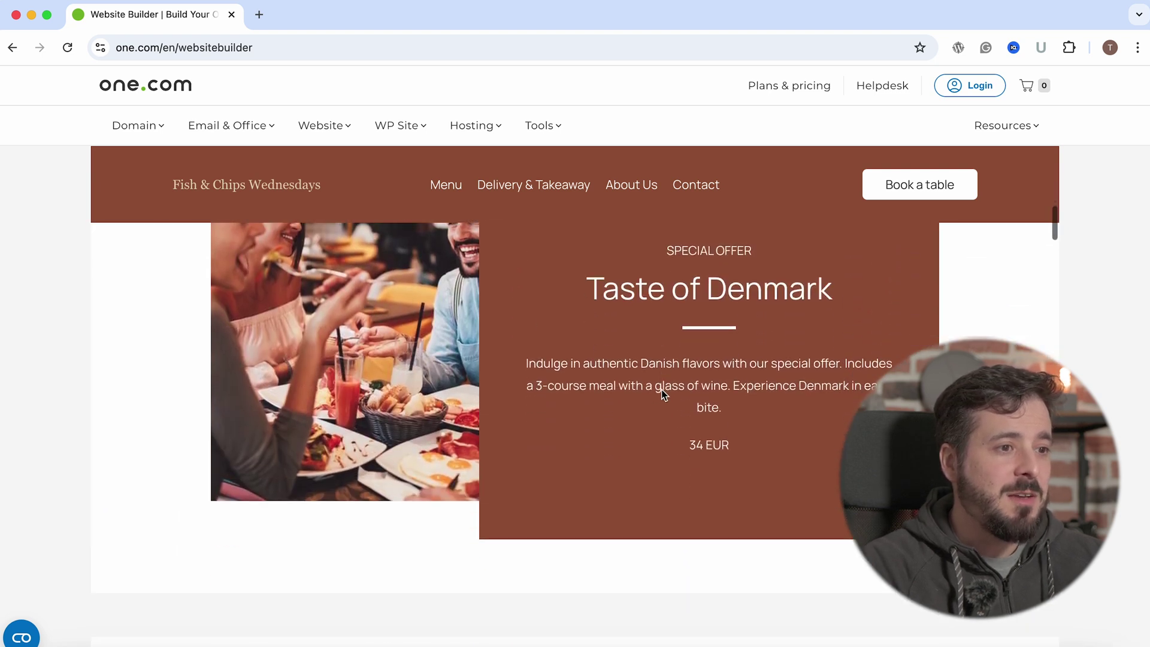
scroll(596, 398, "down", 7)
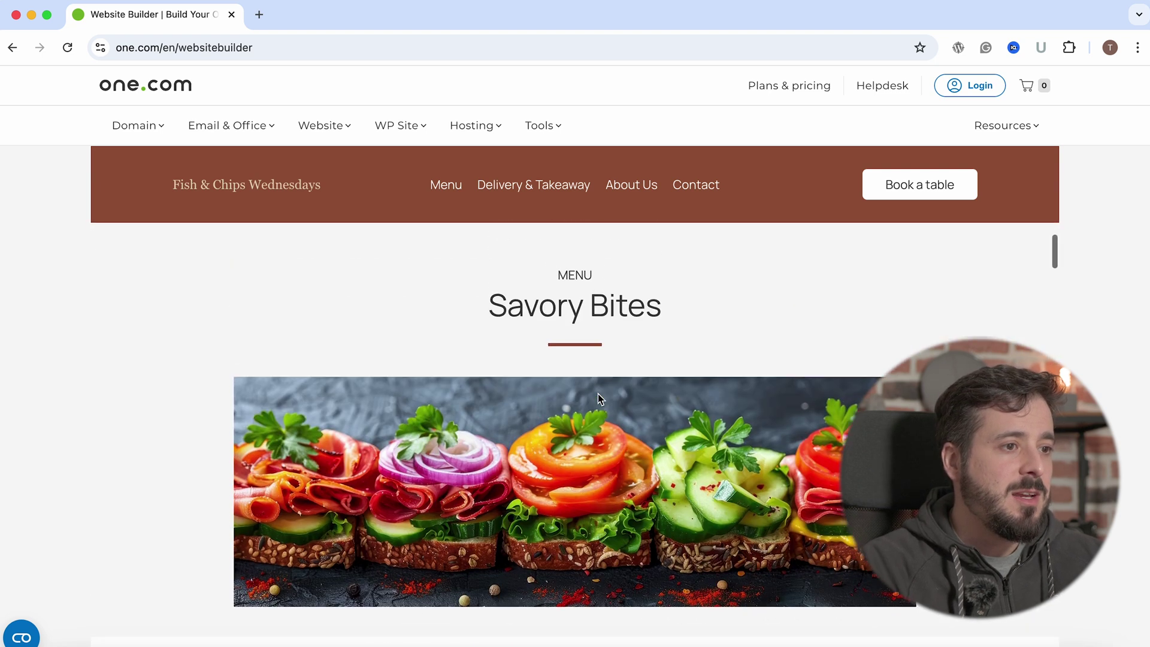
scroll(598, 394, "down", 5)
scroll(597, 393, "down", 8)
scroll(599, 397, "down", 1)
scroll(599, 398, "up", 3)
scroll(599, 397, "down", 2)
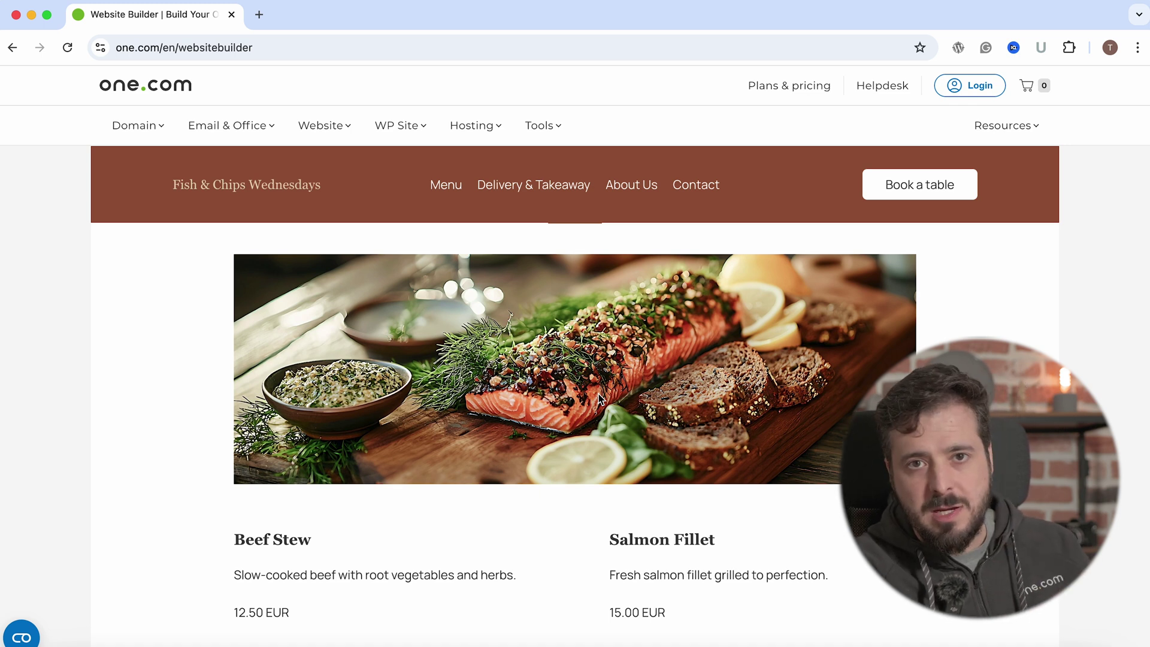
scroll(598, 393, "down", 5)
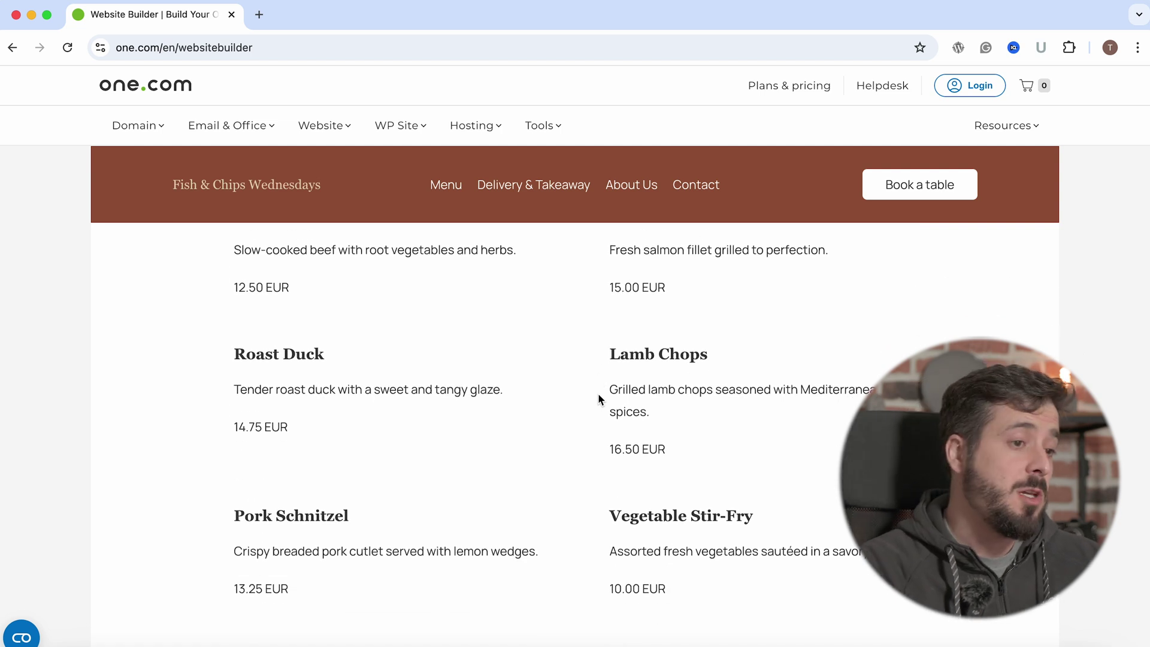
scroll(598, 393, "down", 6)
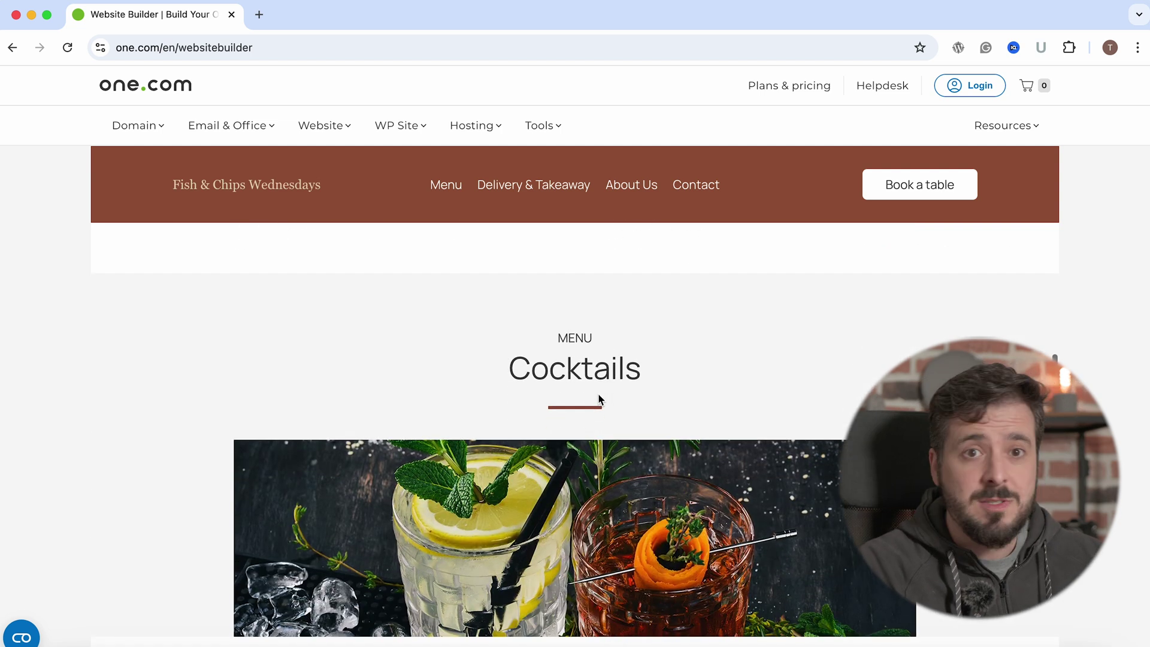
scroll(599, 399, "down", 3)
scroll(600, 399, "down", 8)
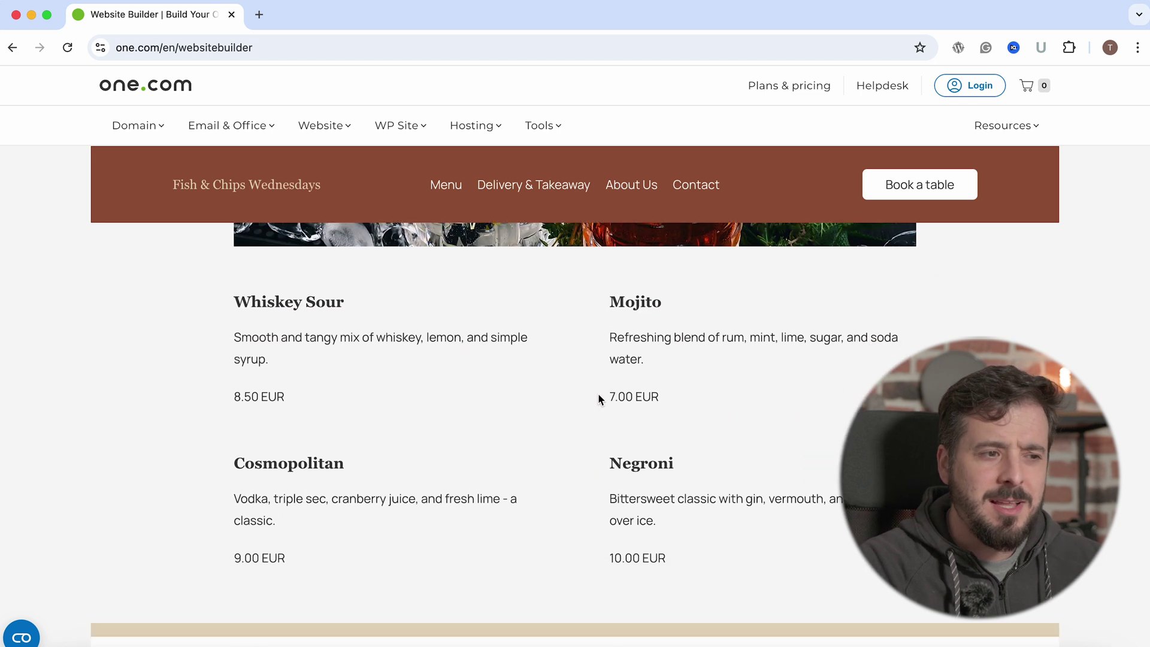
scroll(599, 394, "down", 2)
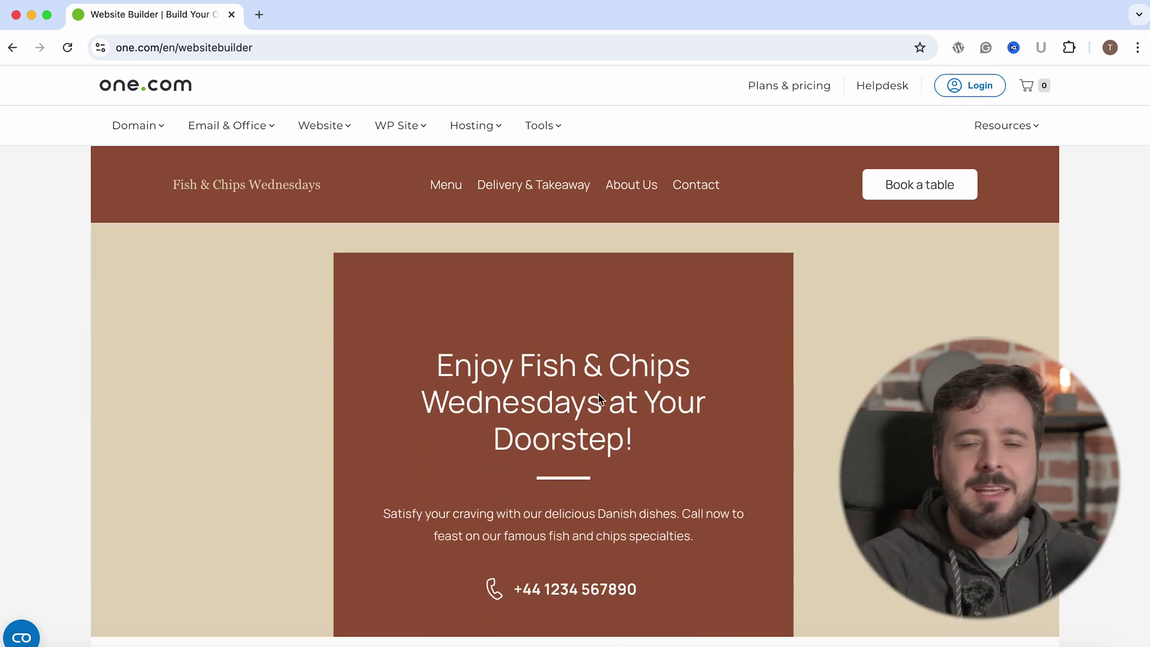
scroll(598, 397, "down", 10)
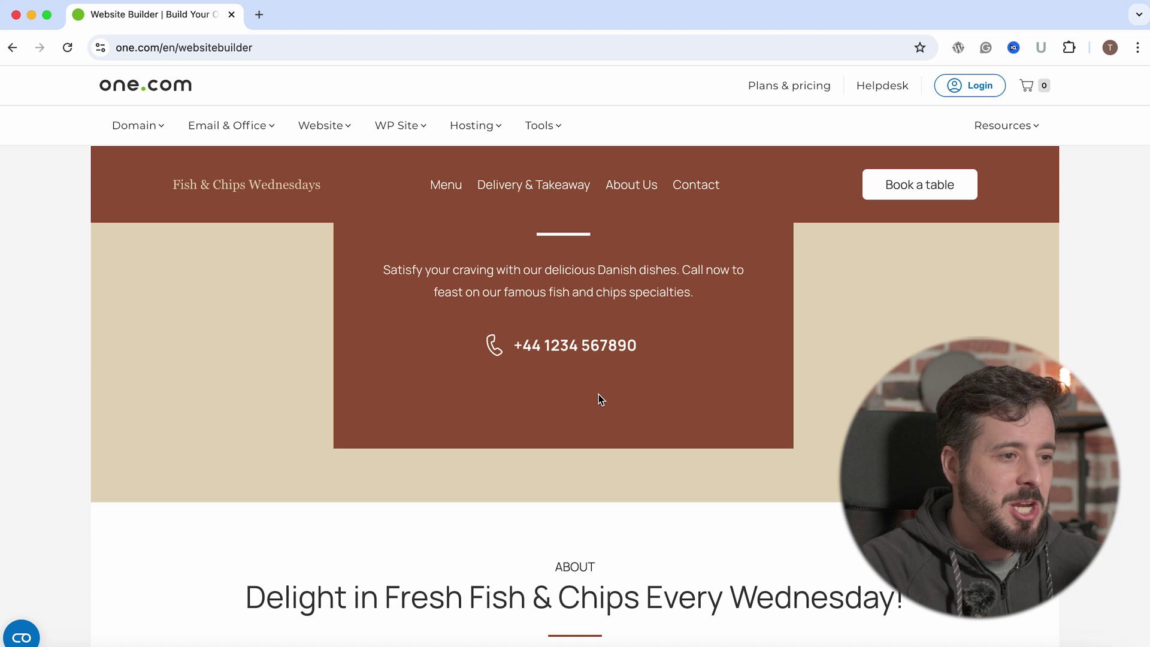
scroll(598, 394, "down", 10)
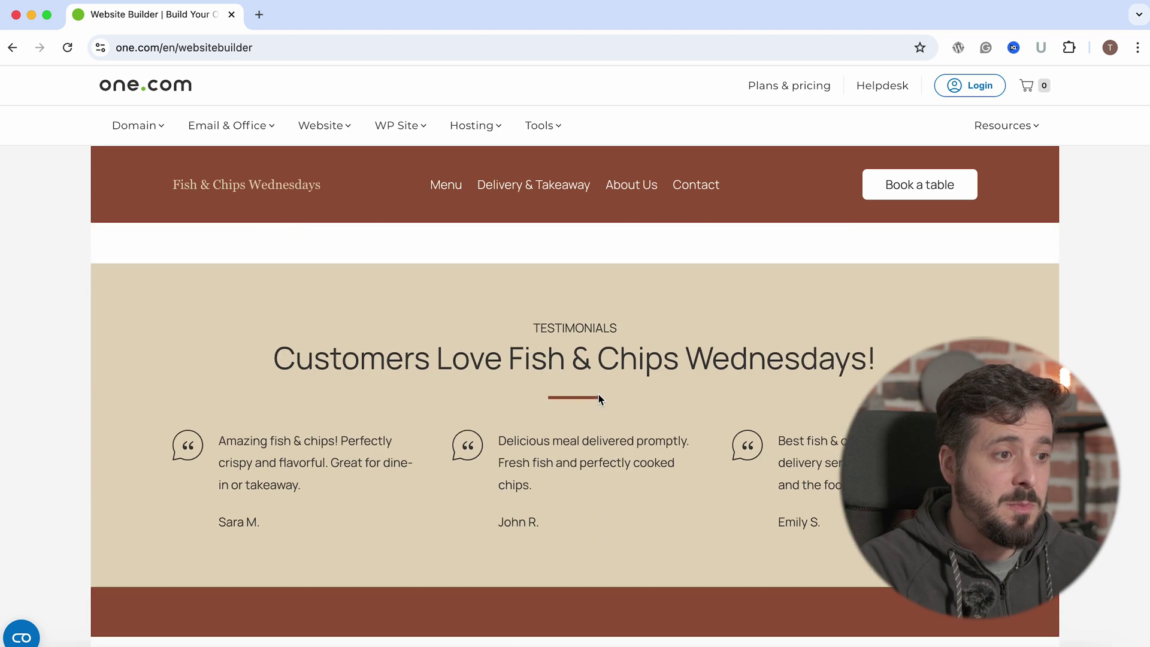
scroll(599, 394, "down", 8)
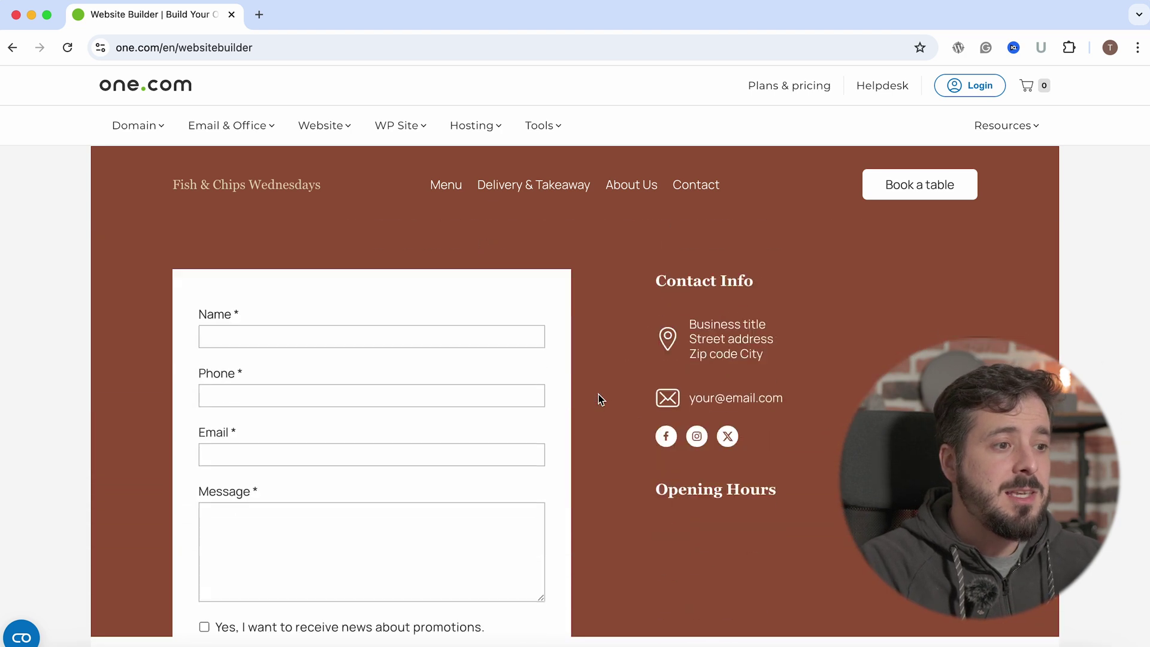
scroll(599, 399, "down", 2)
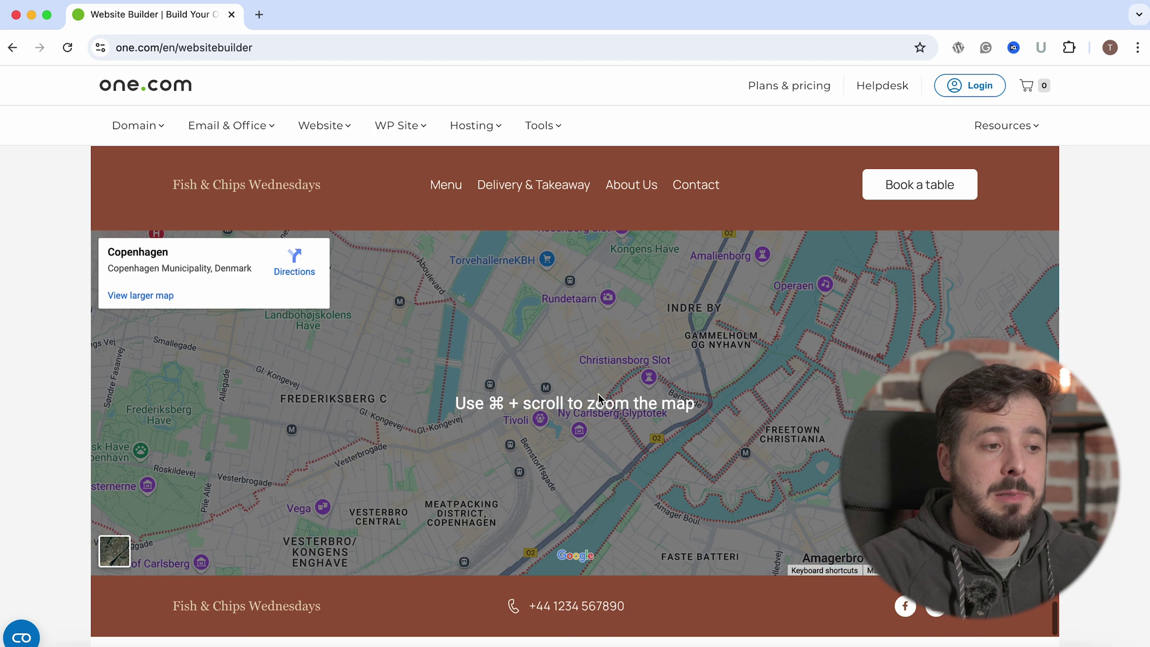
scroll(719, 431, "down", 4)
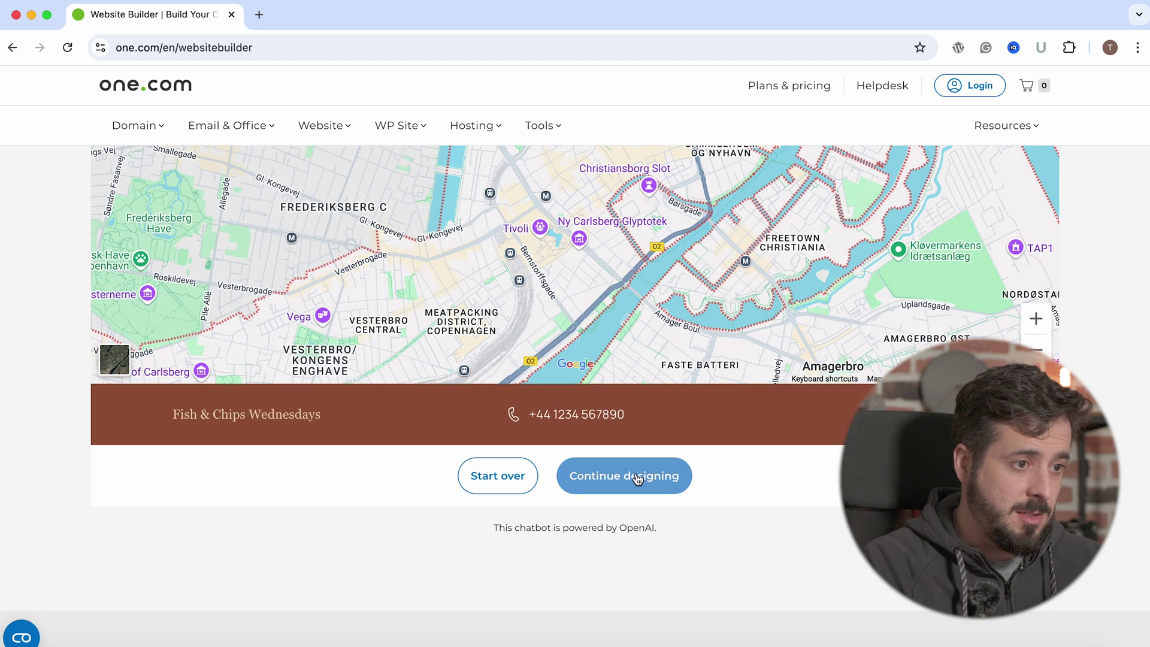
Continue designing, then fill the trial form with an e-mail and password, ticking offers and terms.
left_click(638, 479)
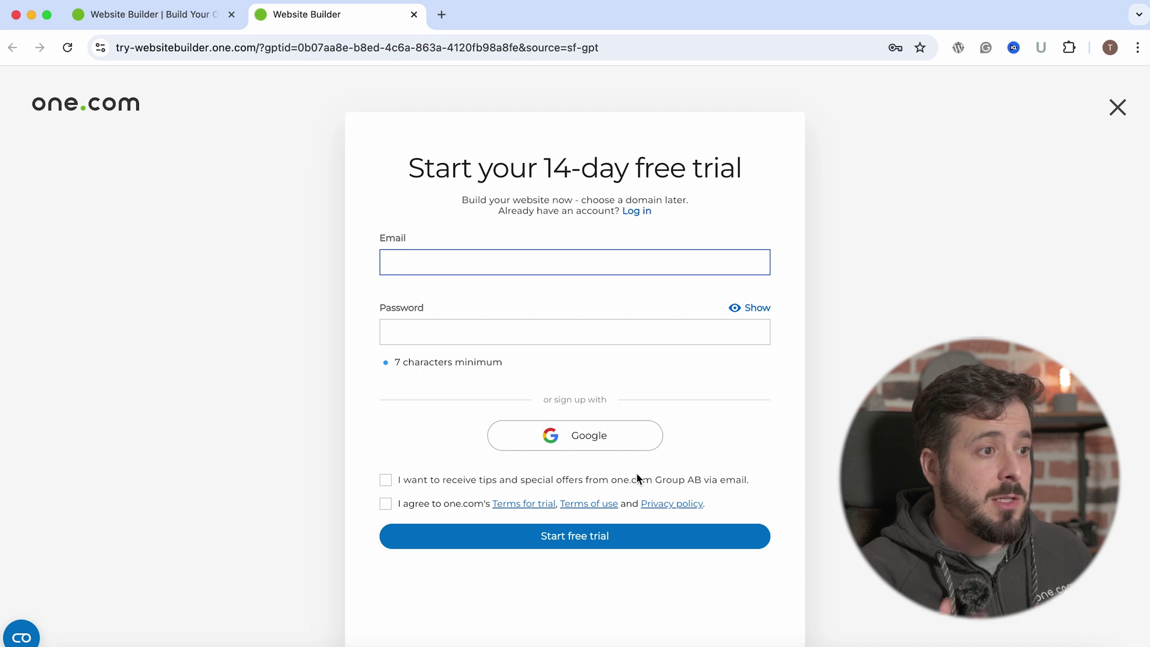
key("super+v")
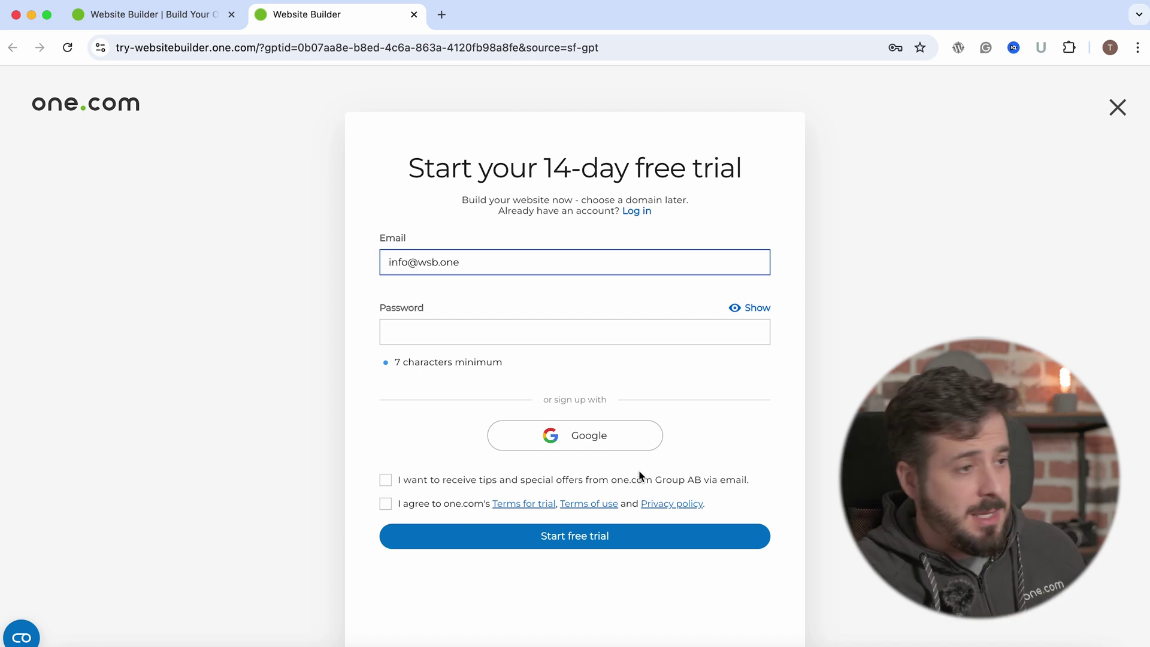
left_click(460, 337)
type("**********")
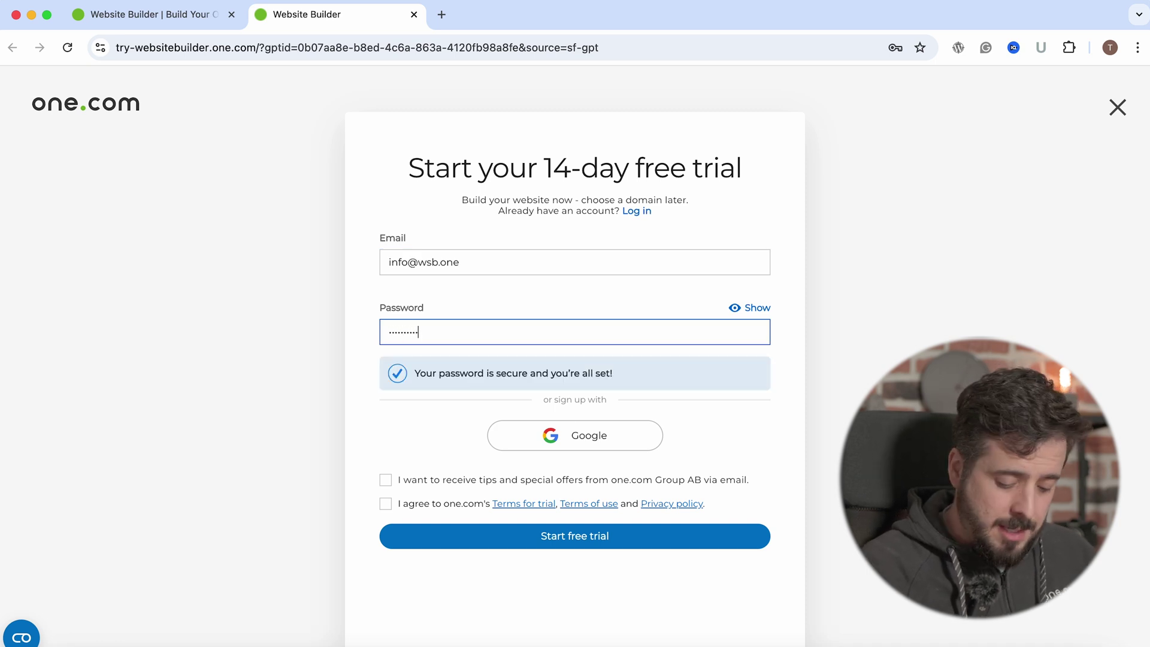
type("***")
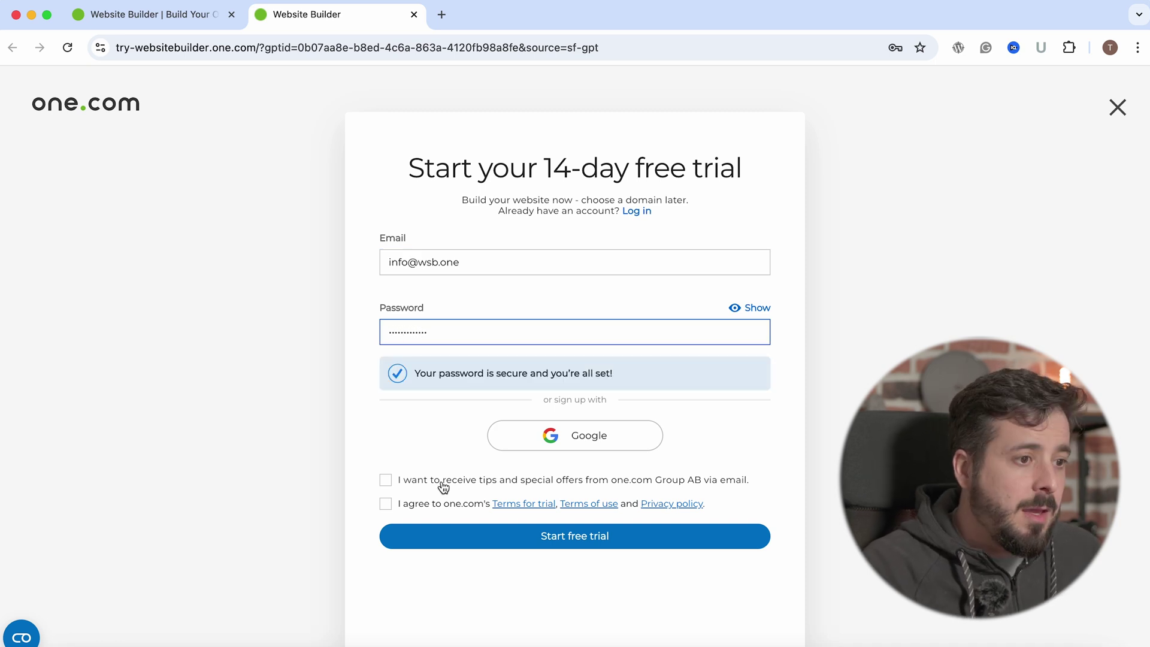
left_click(390, 480)
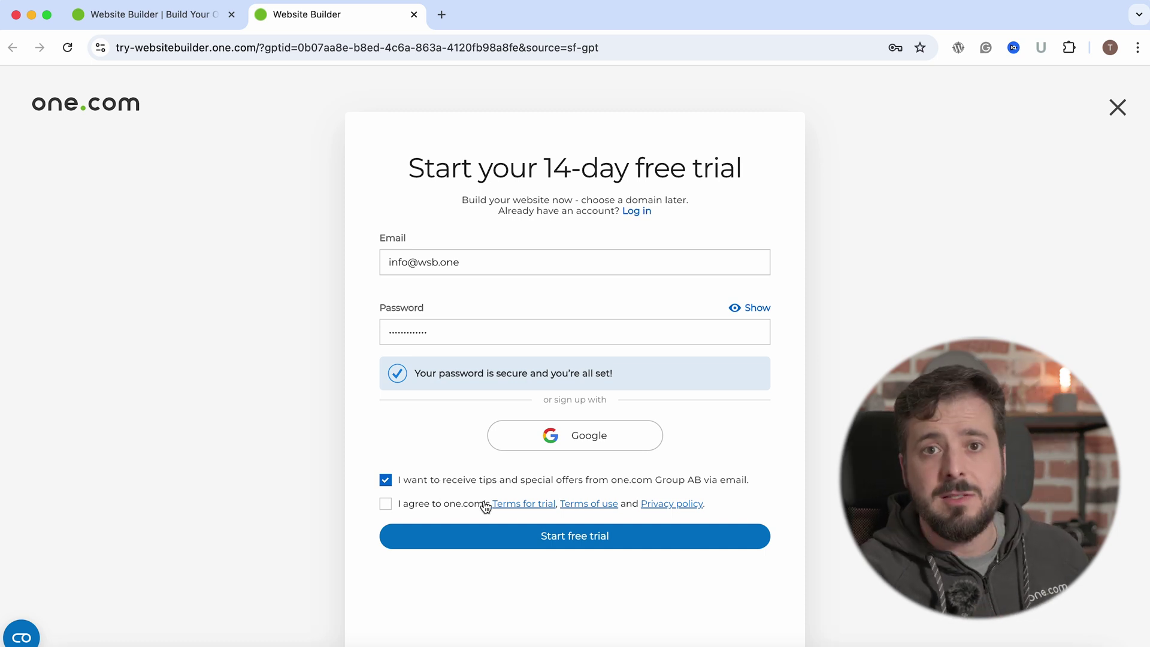
left_click(388, 507)
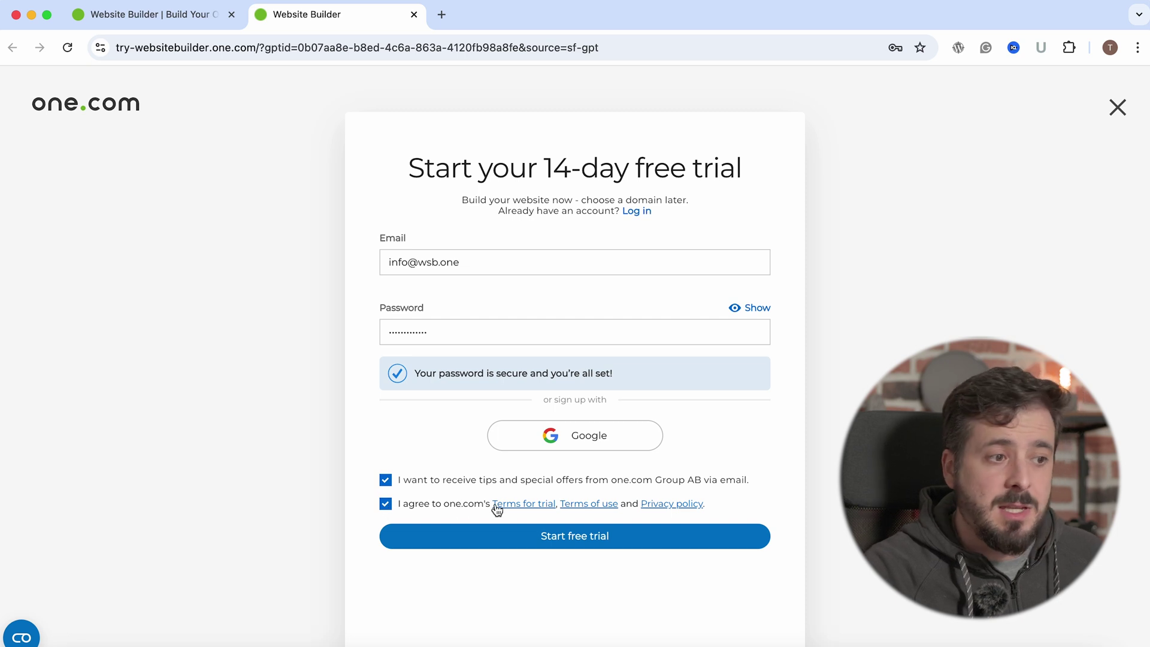
Start the free trial and preview the navy and maroon colour palettes on the site.
left_click(579, 549)
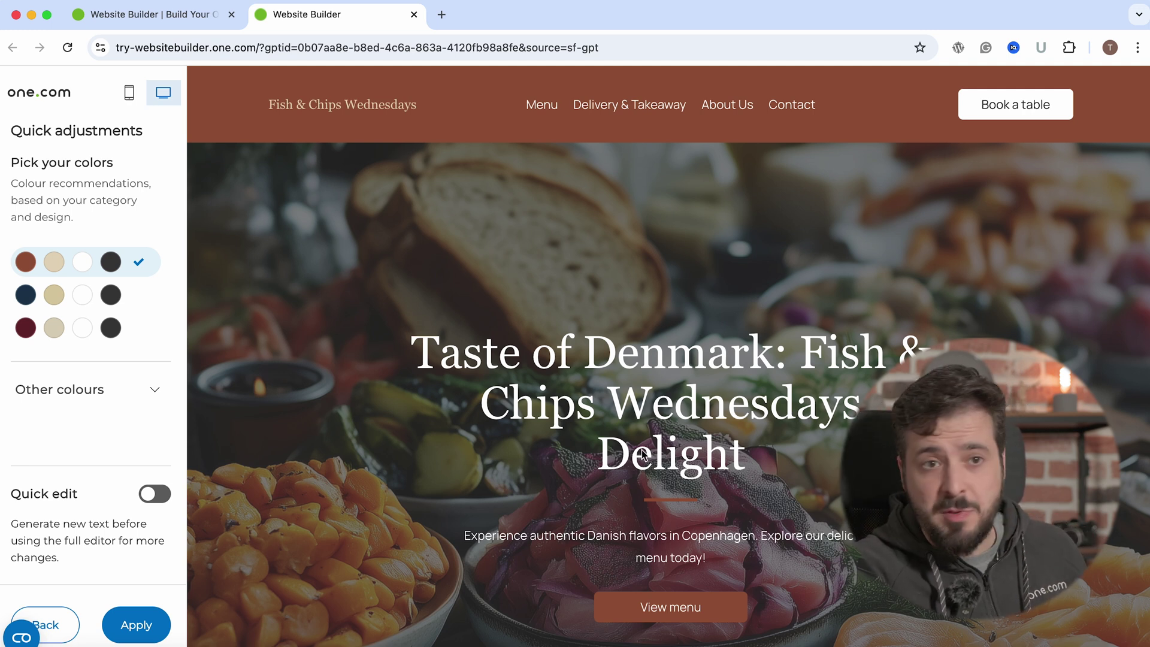
scroll(650, 455, "down", 6)
scroll(651, 455, "down", 15)
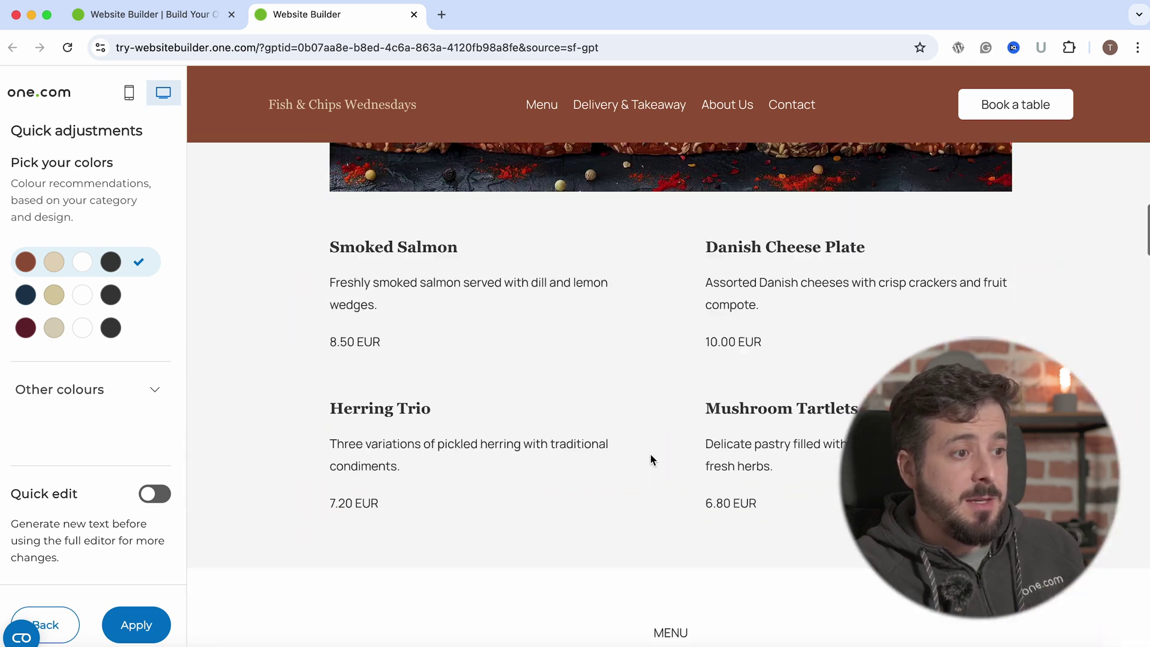
scroll(651, 457, "up", 20)
left_click(78, 299)
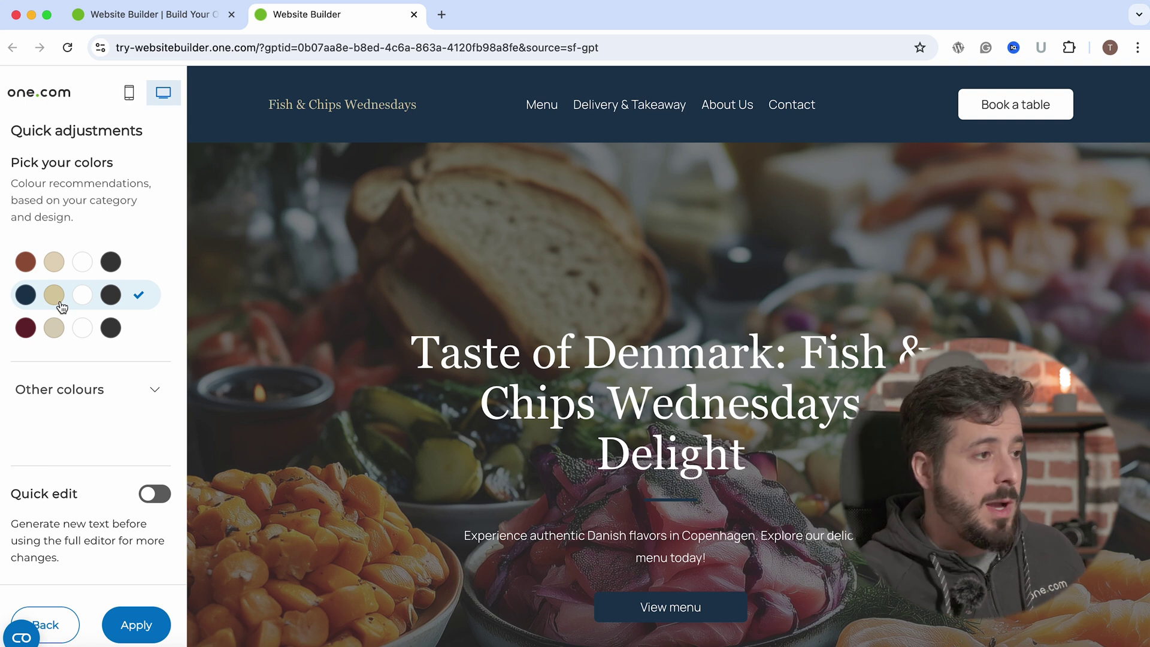
left_click(111, 327)
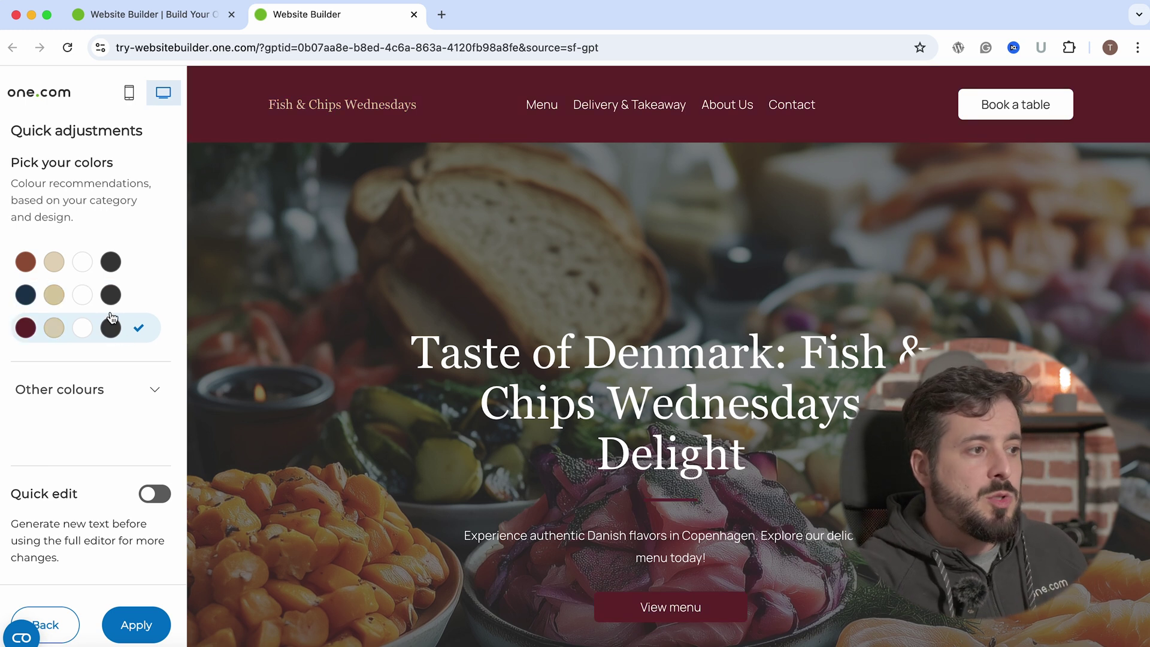
Reveal the custom colour palette and expand its colour theme editing options.
left_click(154, 389)
scroll(134, 400, "down", 3)
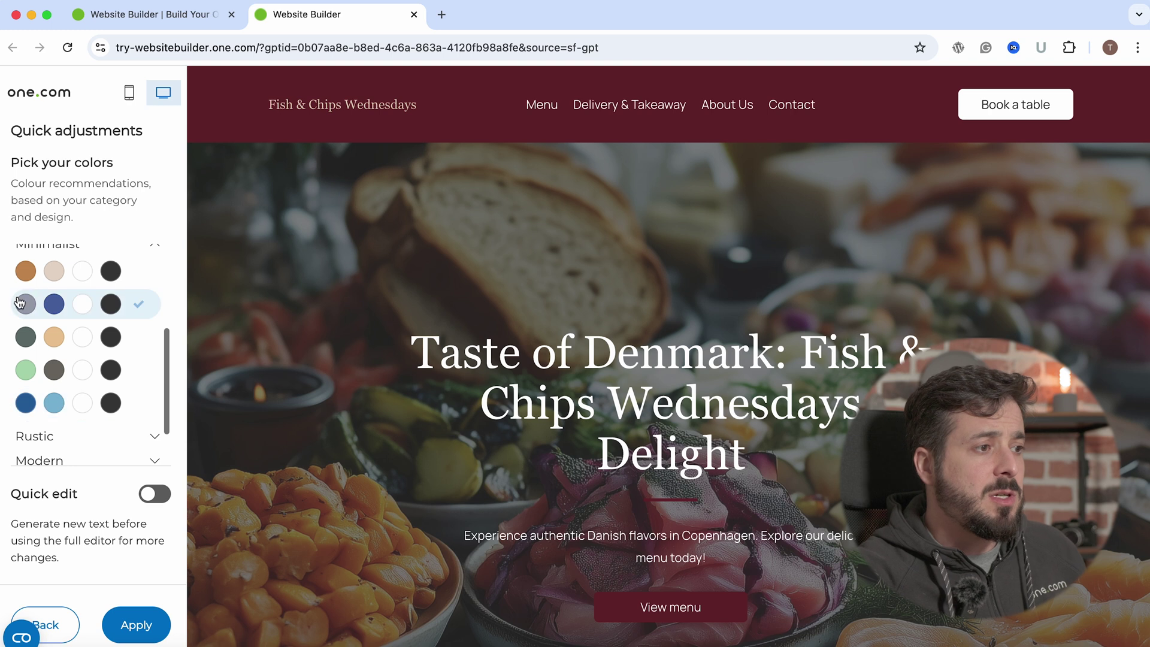
scroll(76, 341, "down", 2)
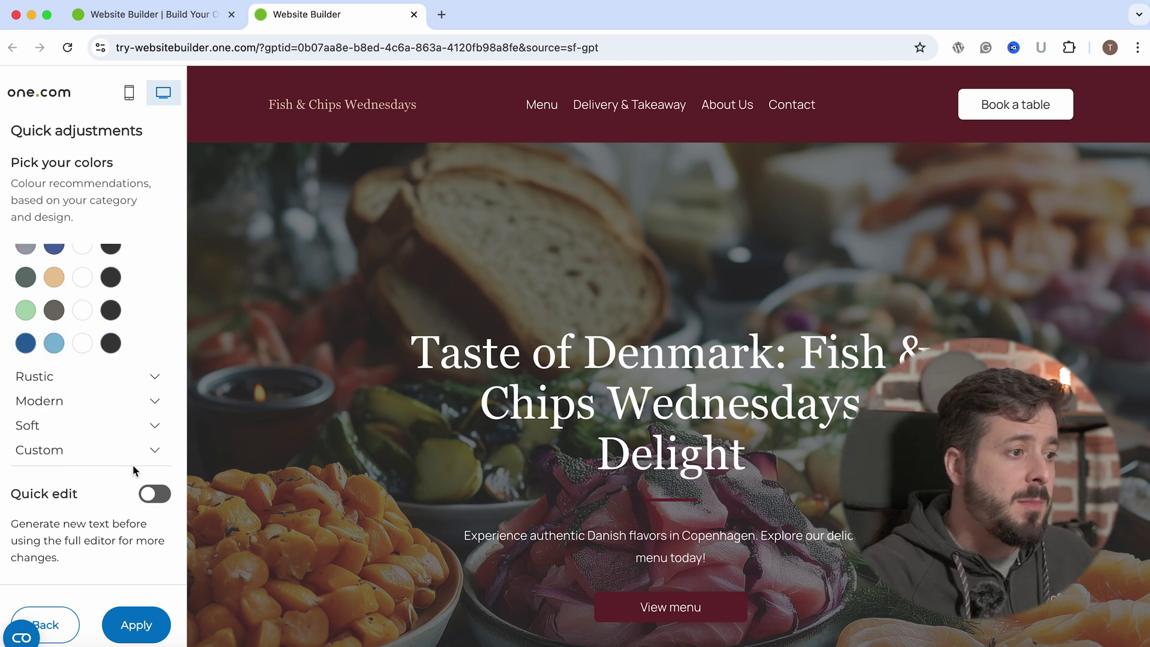
left_click(155, 451)
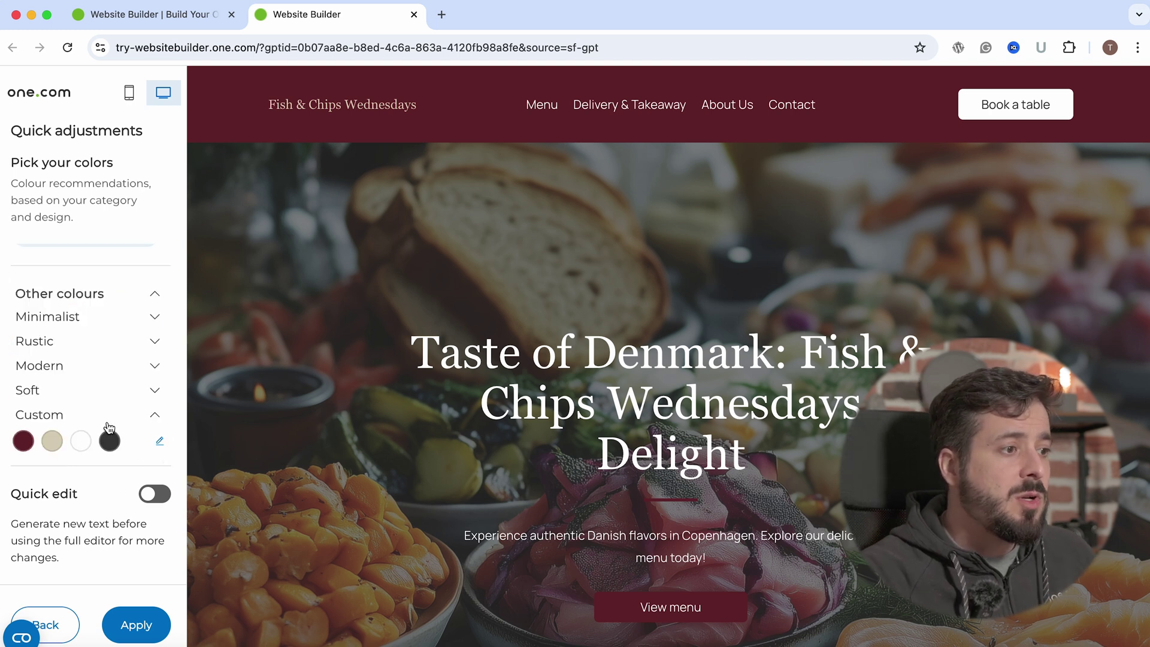
left_click(163, 443)
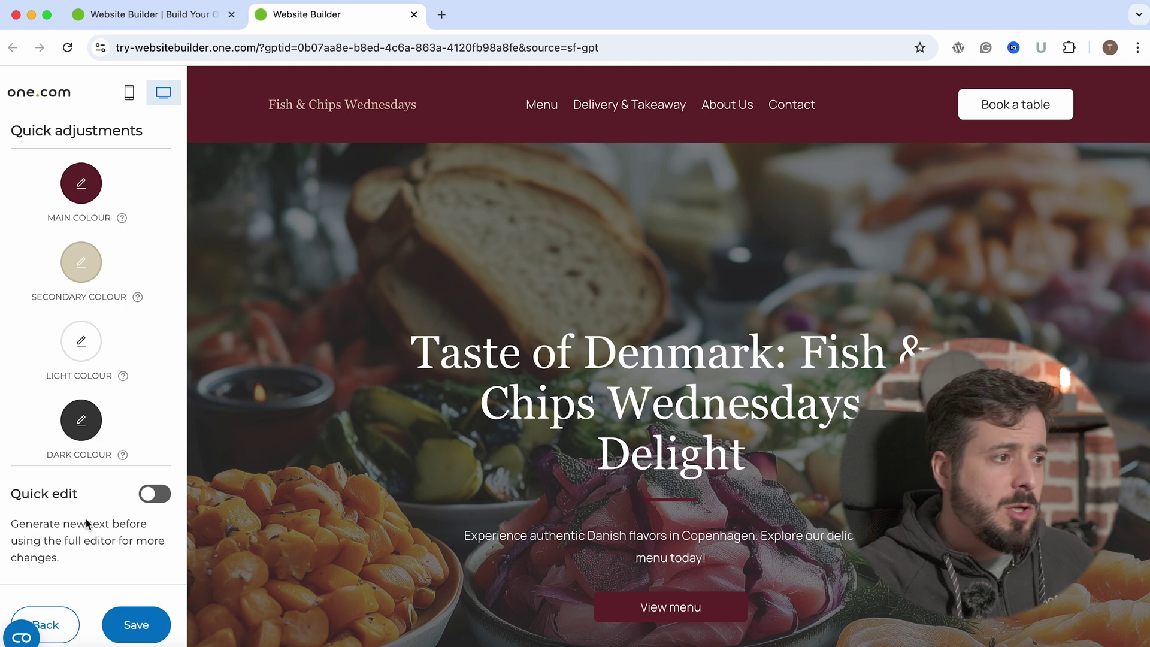
left_click(88, 264)
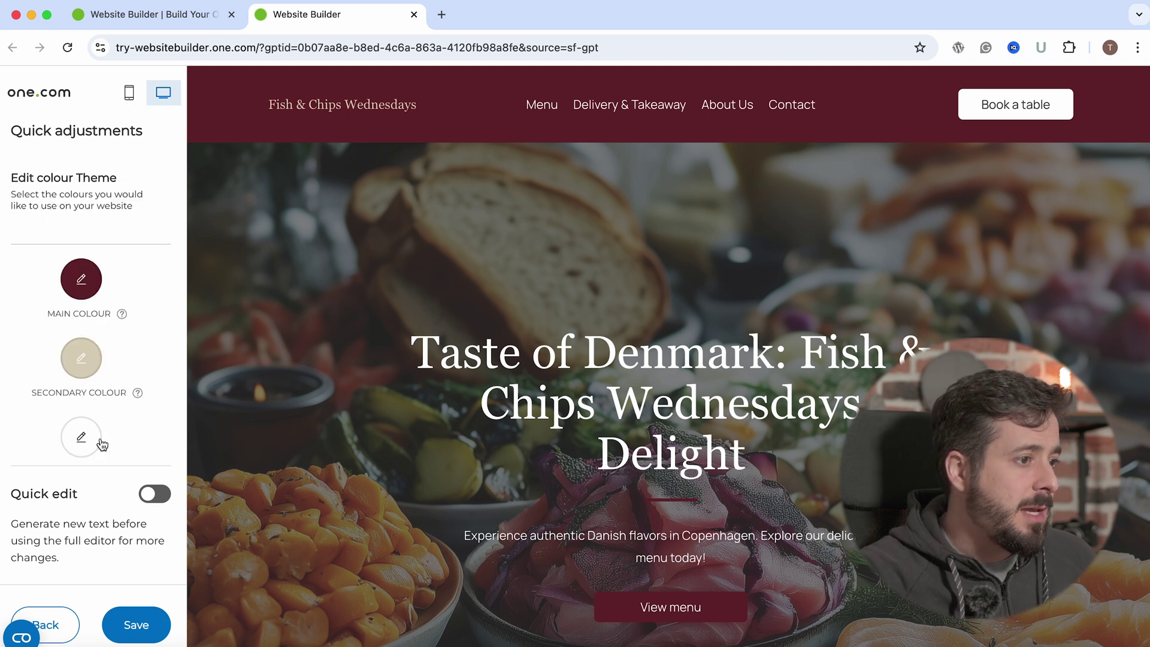
Reselect the original brown palette and apply it to the site.
left_click(52, 629)
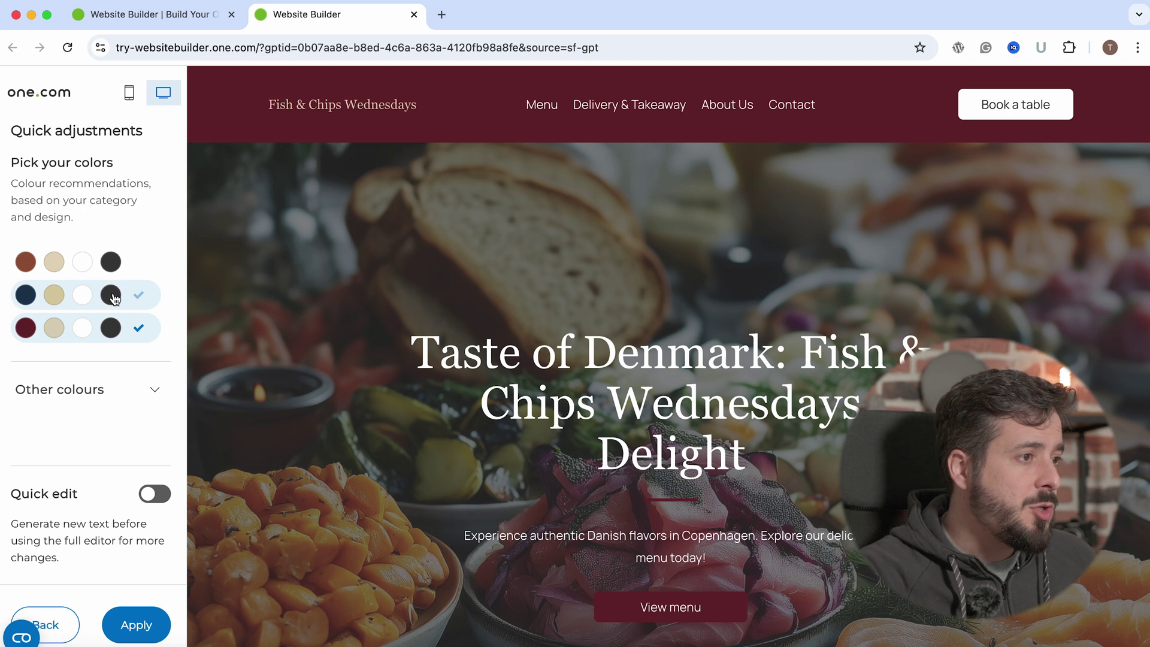
left_click(113, 265)
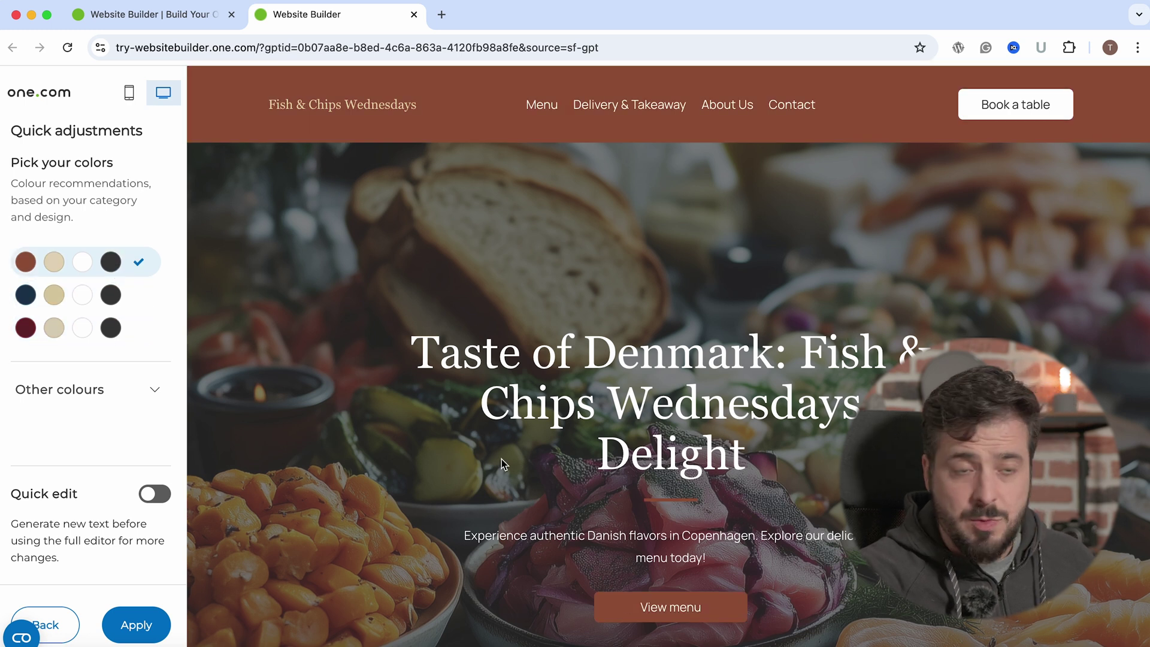
left_click(139, 627)
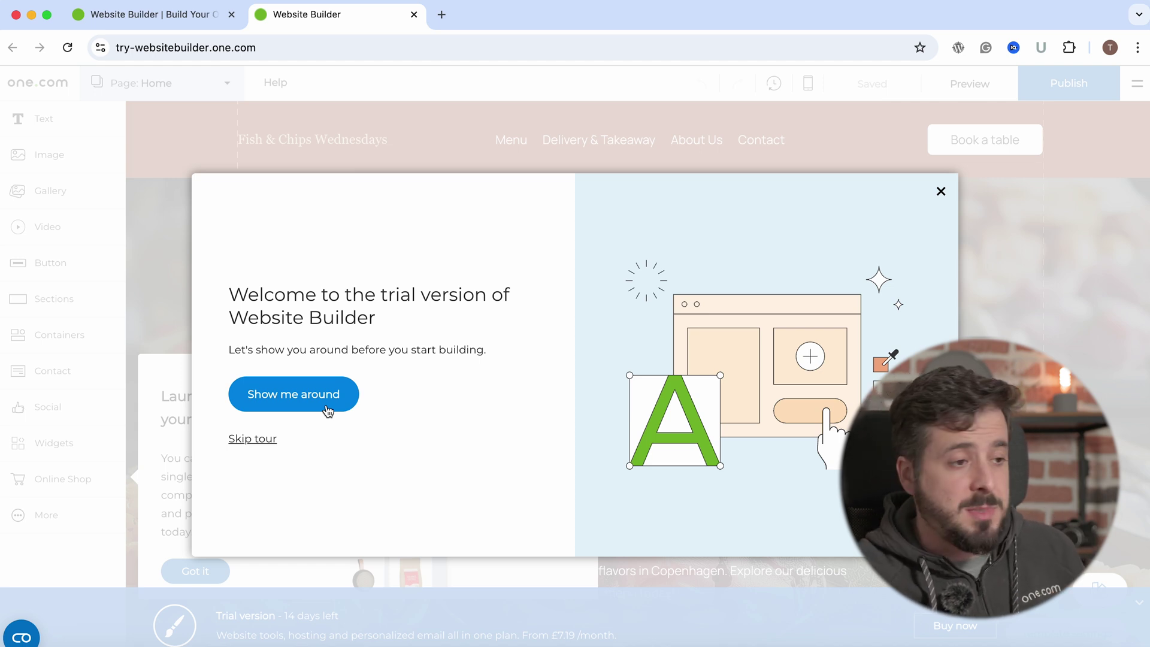
Skip the editor tour and collapse the trial version banner.
left_click(267, 442)
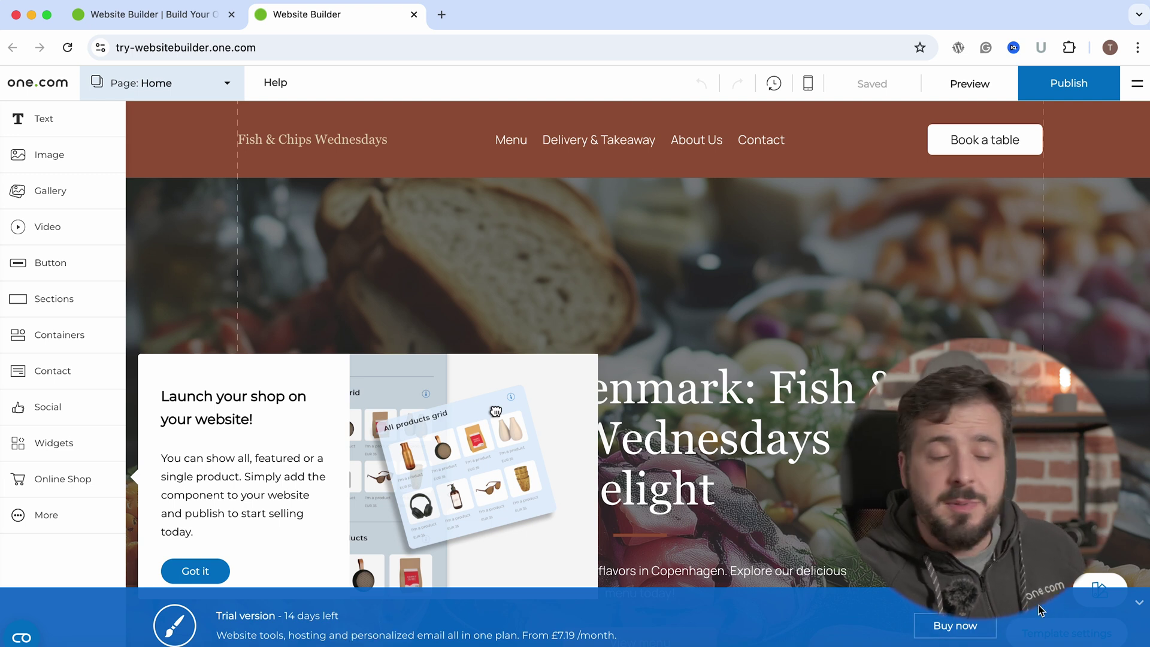
left_click(1137, 606)
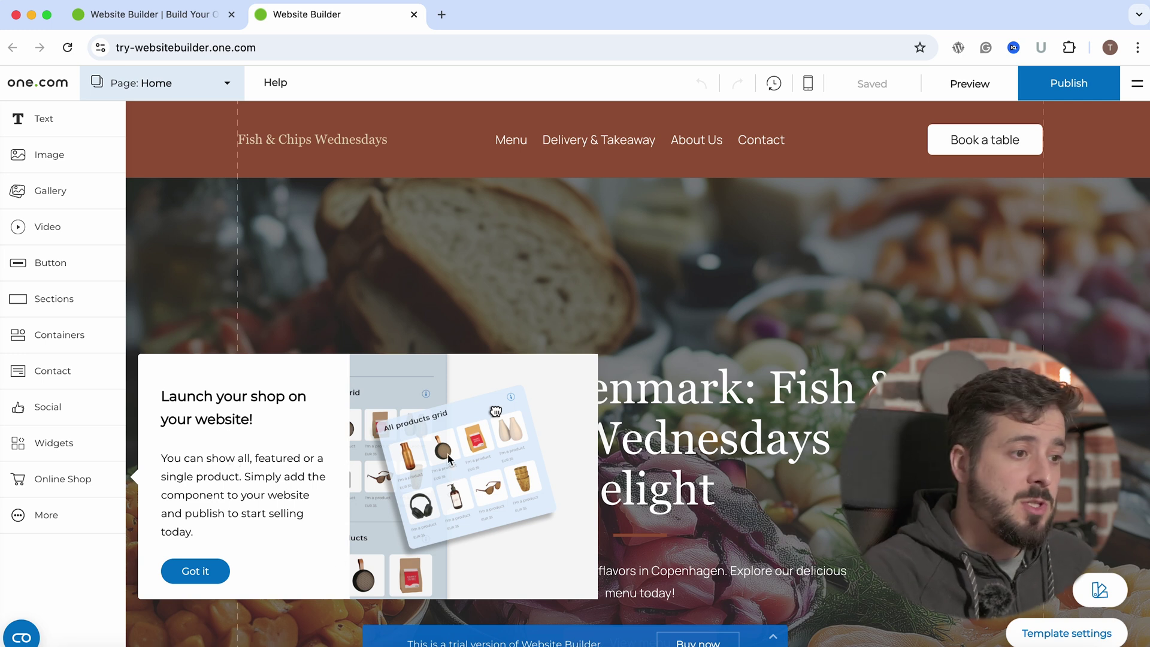
Dismiss the shop tip, select the hero heading and choose Modify text under Help me write.
left_click(195, 572)
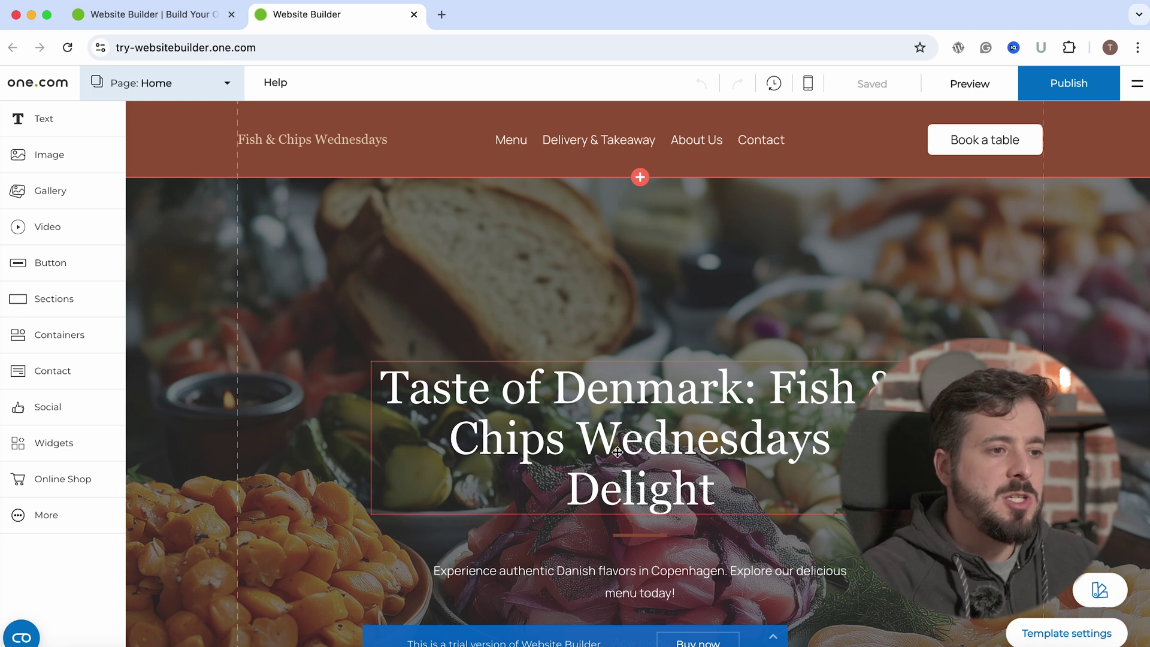
left_click(582, 408)
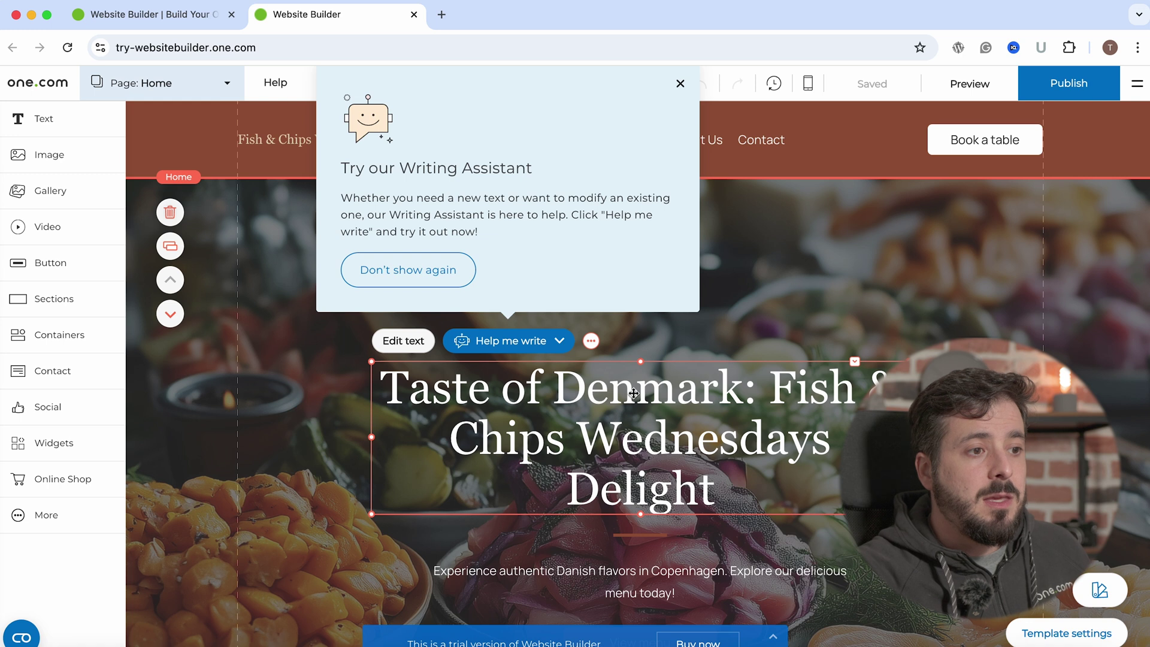
left_click(563, 346)
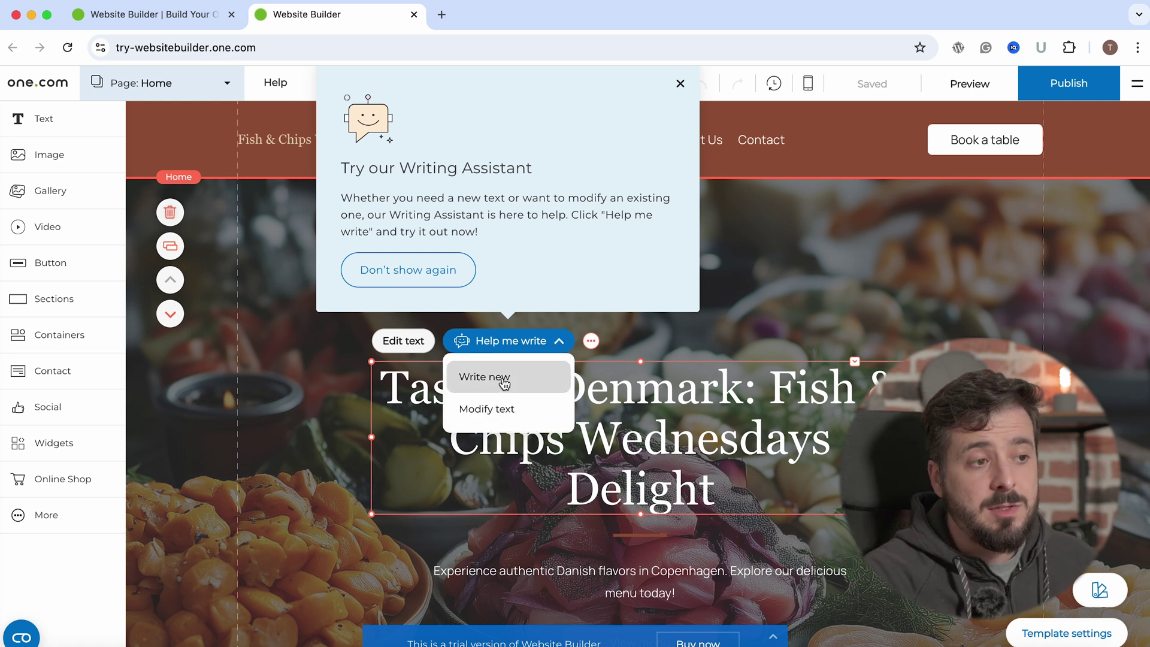
left_click(496, 412)
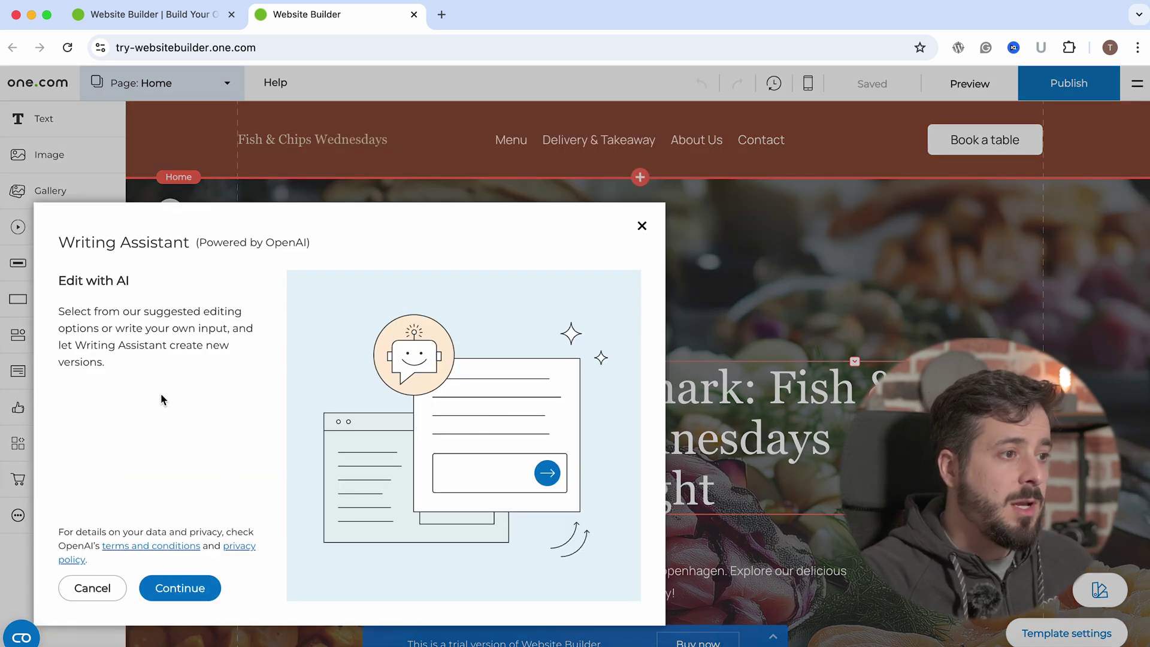
Apply the AI's shorter Version 1 heading 'Delightful Danish Fish & Chips' and close the assistant.
left_click(201, 589)
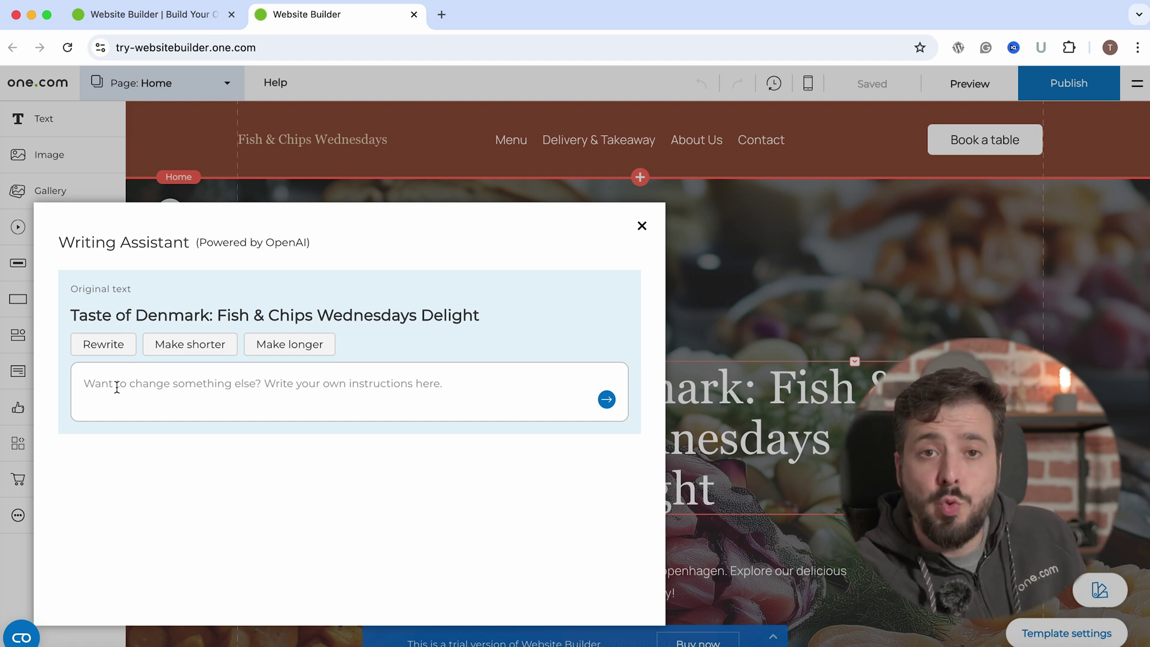
left_click(181, 347)
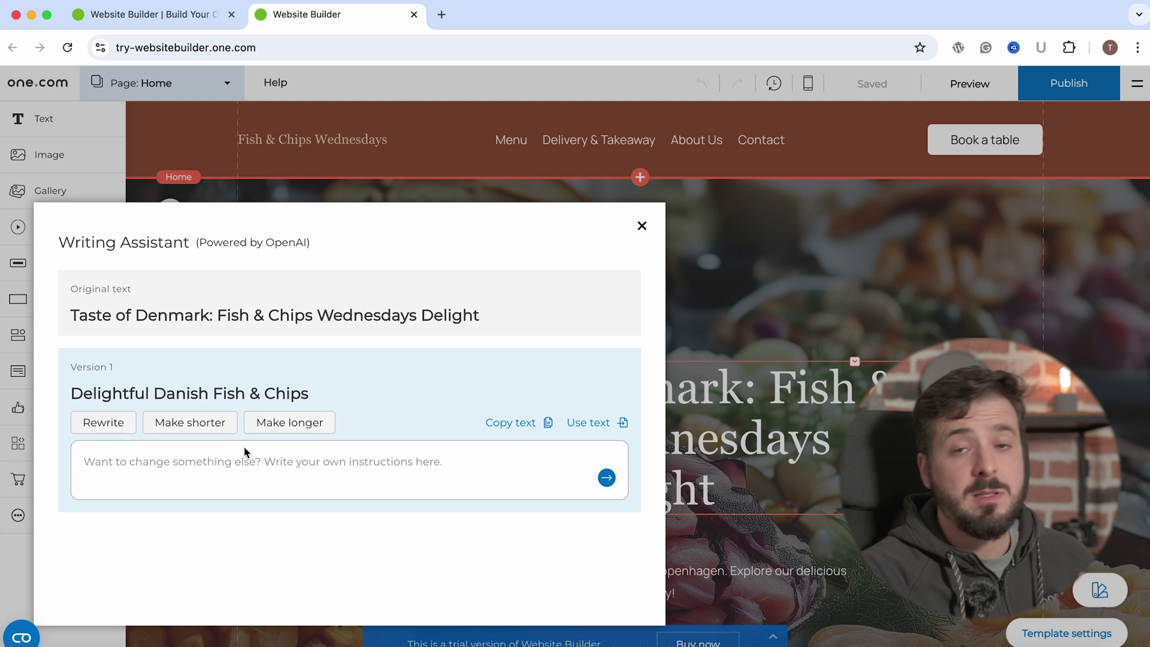
left_click(587, 424)
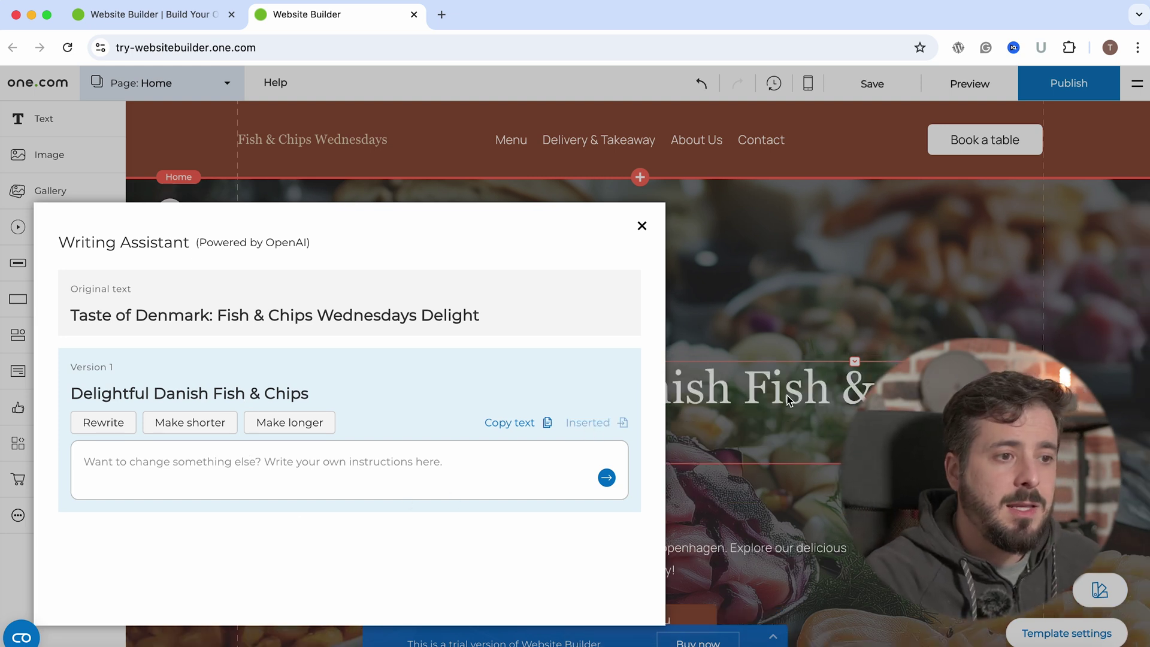
left_click(642, 228)
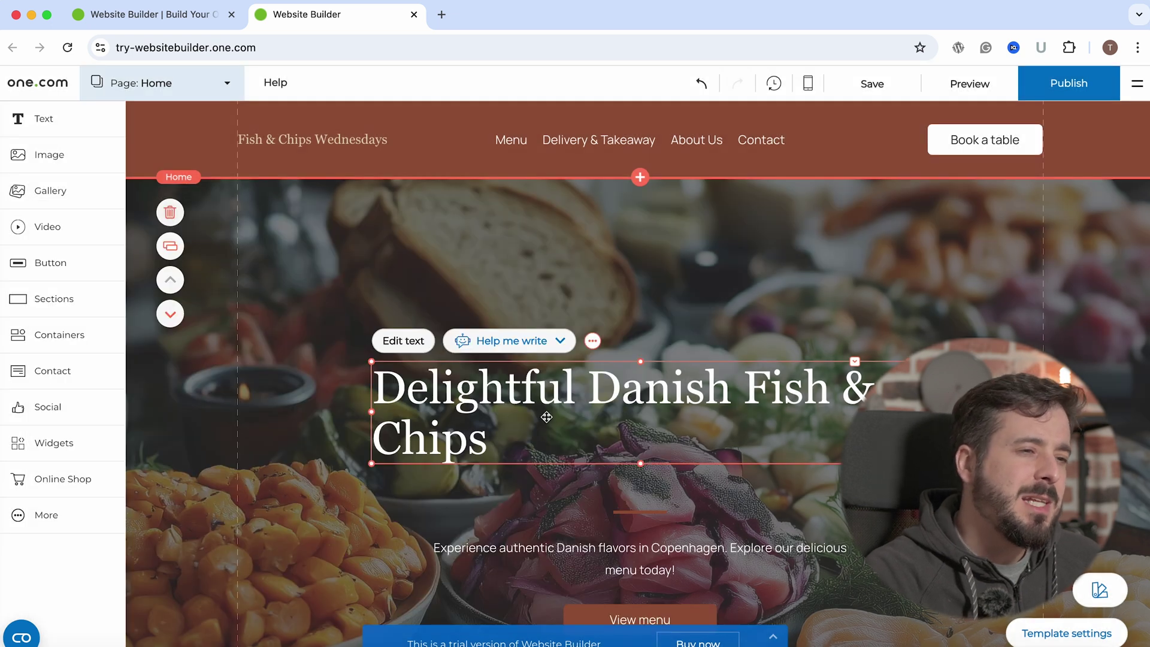
Widen the heading box and shift it left, then drag the divider and intro paragraph up beneath it.
left_click_drag(909, 412, 1026, 408)
left_click_drag(764, 399, 708, 398)
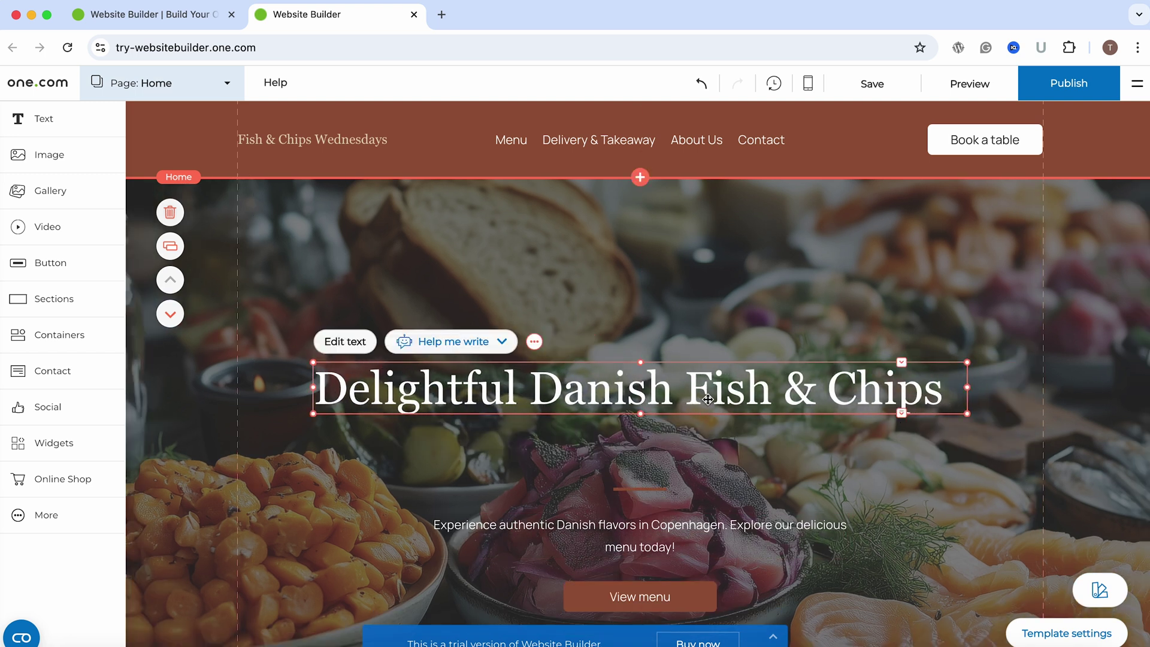
left_click(799, 463)
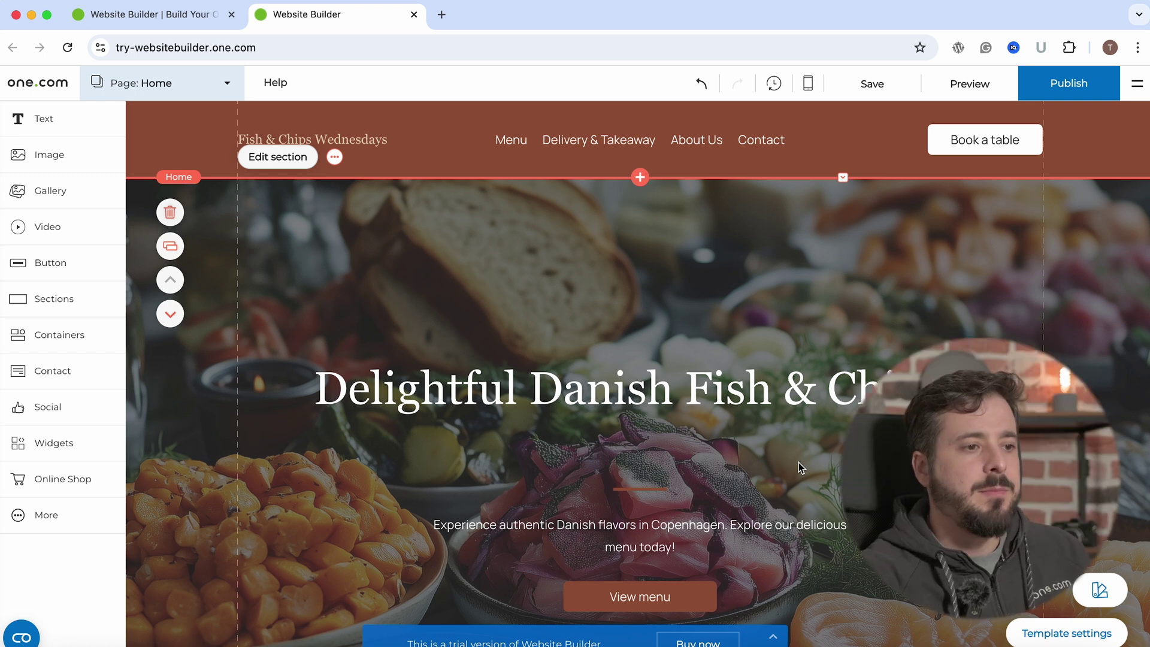
left_click_drag(625, 489, 626, 433)
left_click_drag(647, 541, 646, 475)
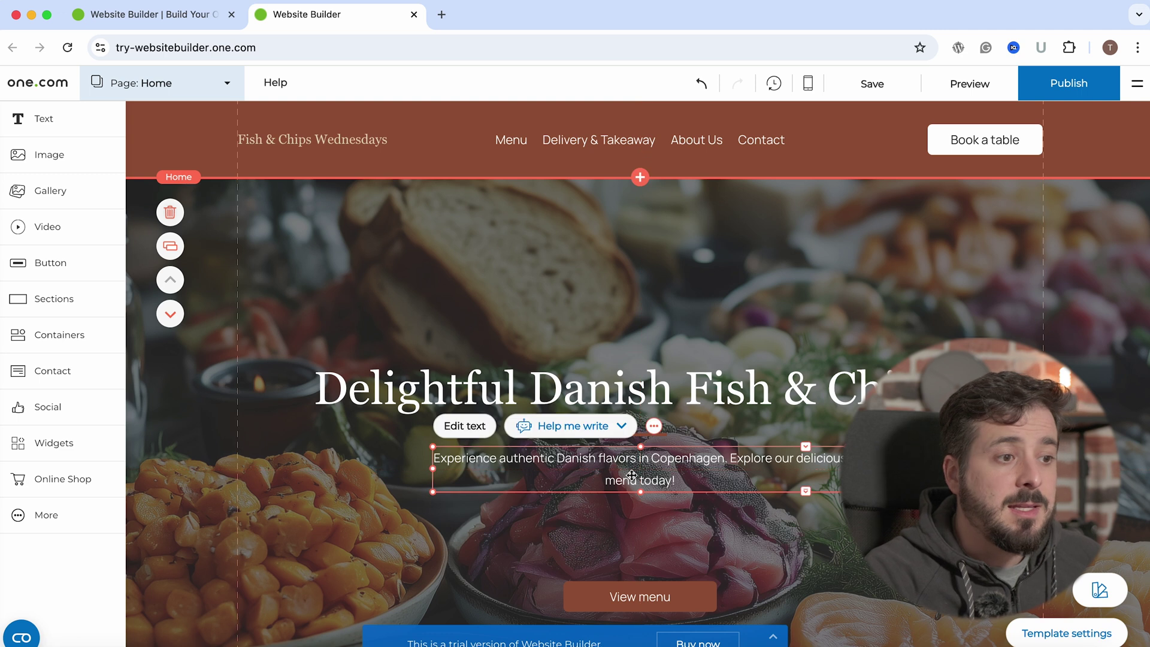
Delete the stray letters after 'menu today!' at the end of the hero paragraph.
double_click(536, 460)
left_click(460, 463)
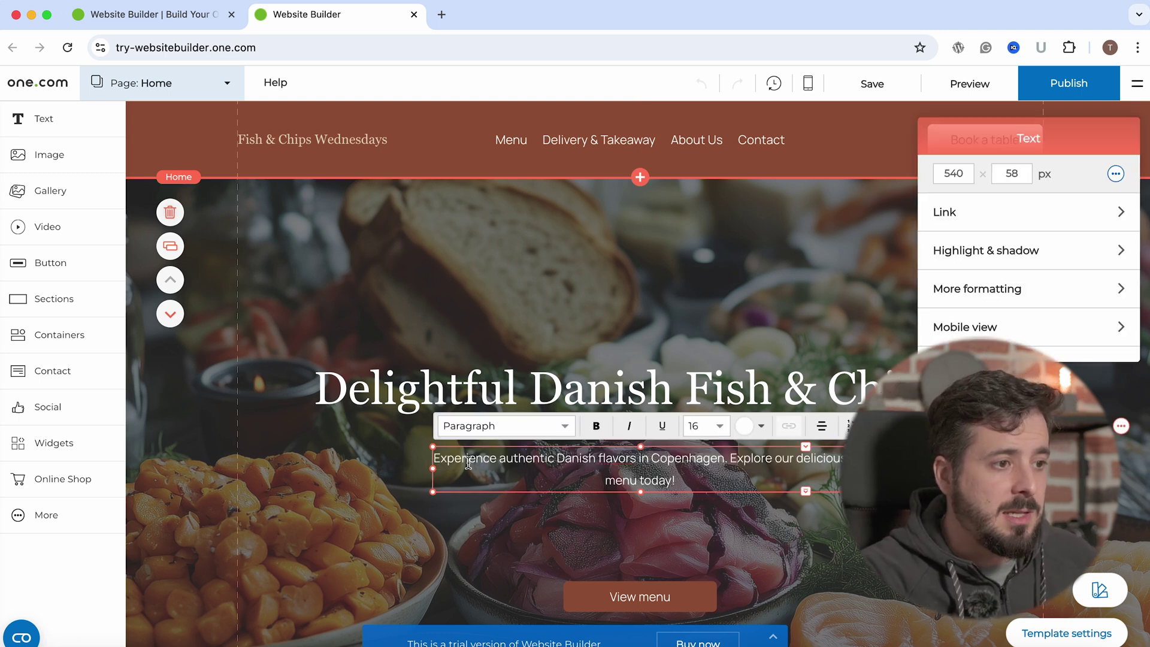
left_click(739, 473)
type("adsa")
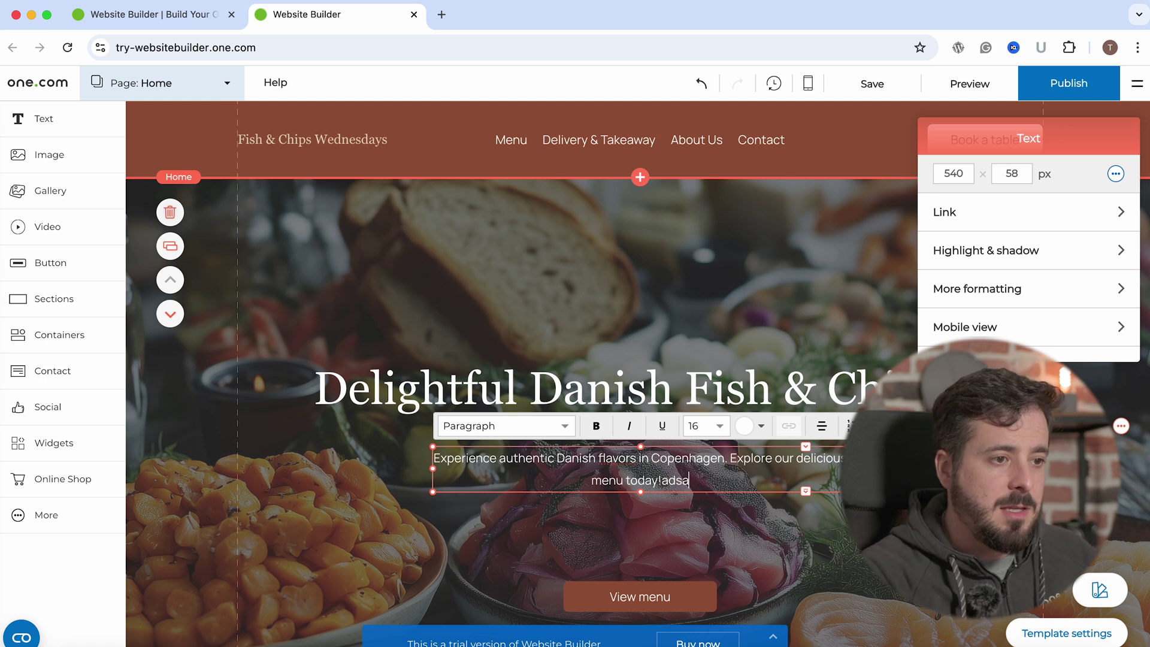
key("BackSpace")
key("BackSpace")
key("BackSpace")
key("BackSpace")
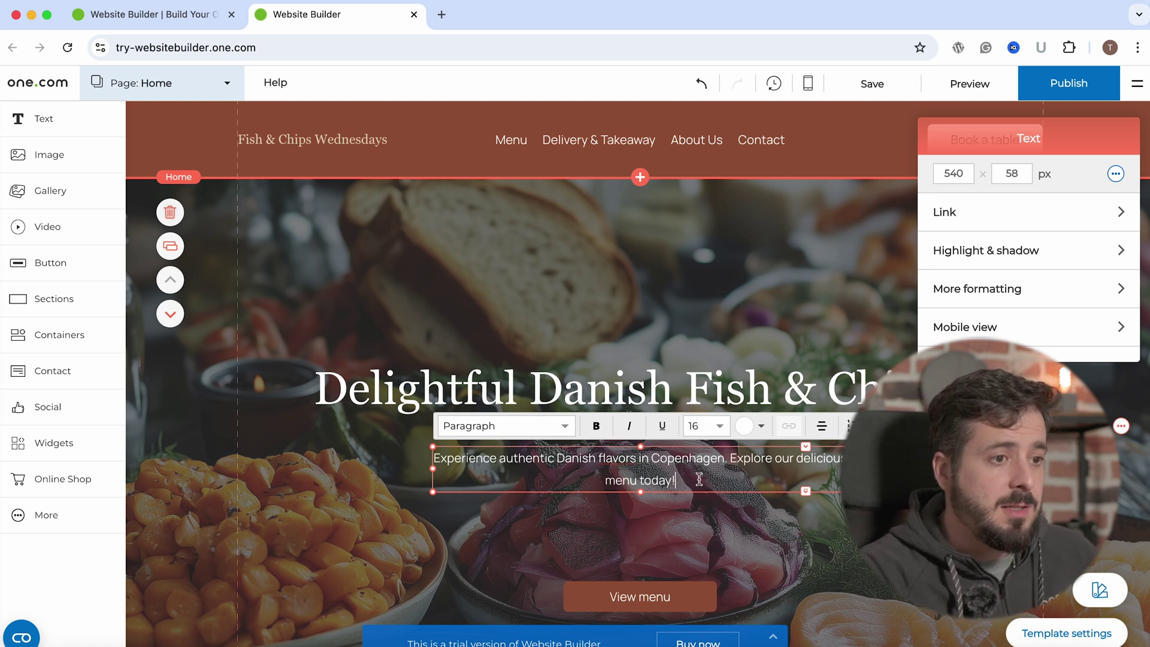
Left-align the whole hero intro paragraph about Danish flavours.
left_click(822, 426)
left_click_drag(677, 482, 435, 460)
left_click(822, 426)
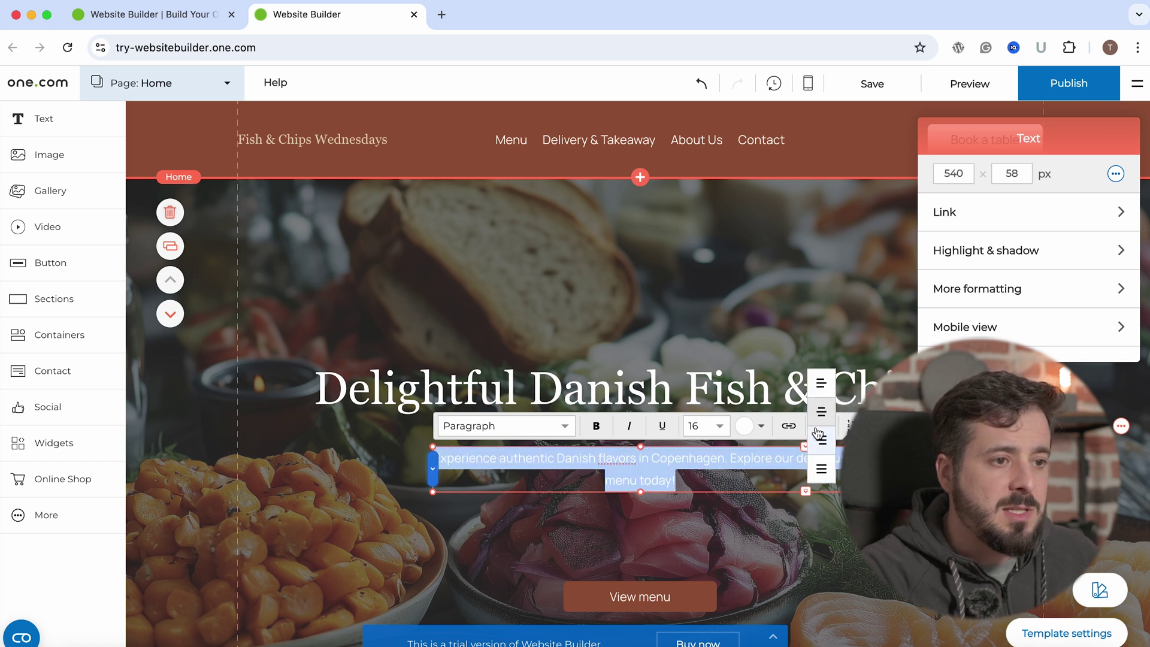
left_click(822, 386)
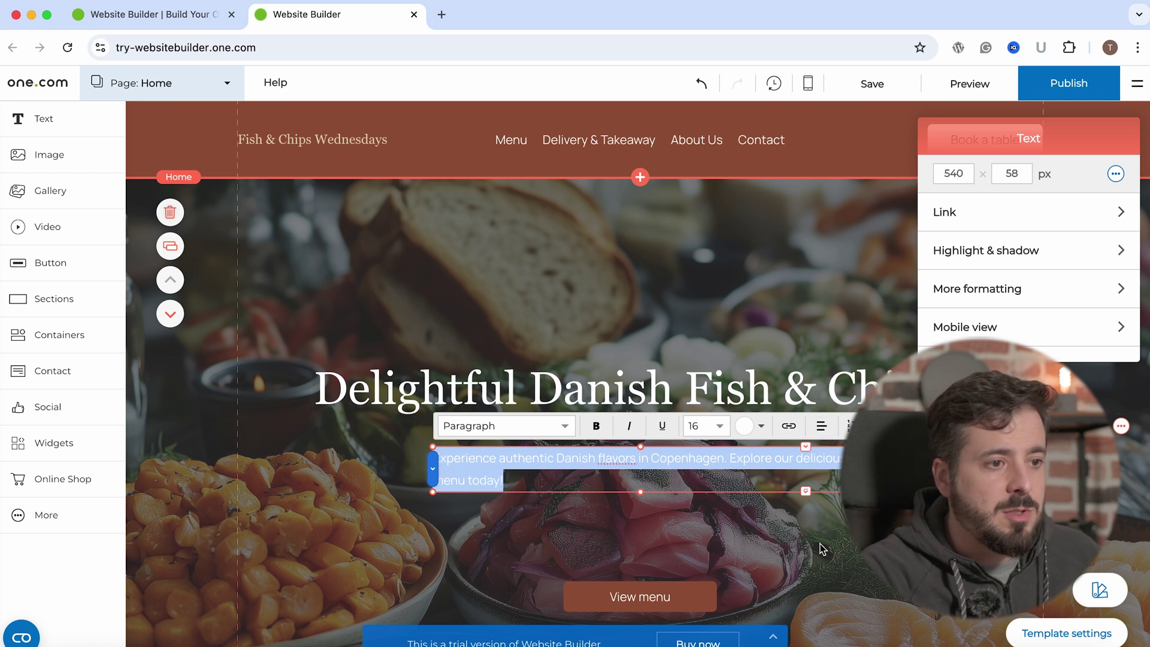
left_click(568, 516)
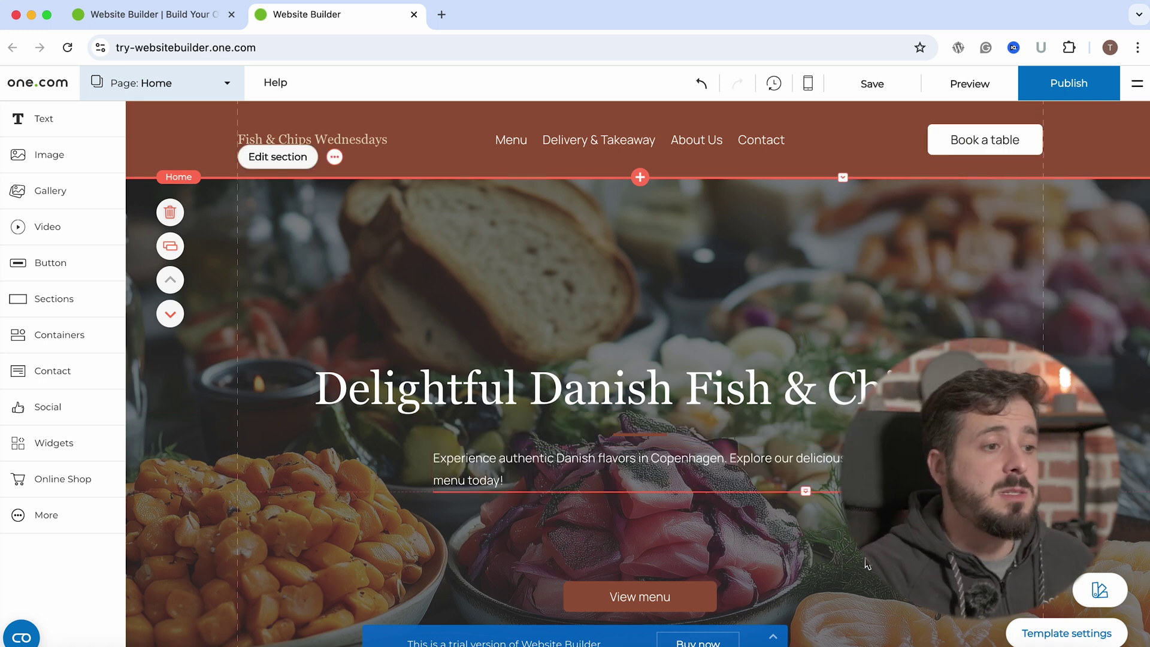
Try the View menu button above the heading and back below, then delete it.
scroll(858, 560, "down", 2)
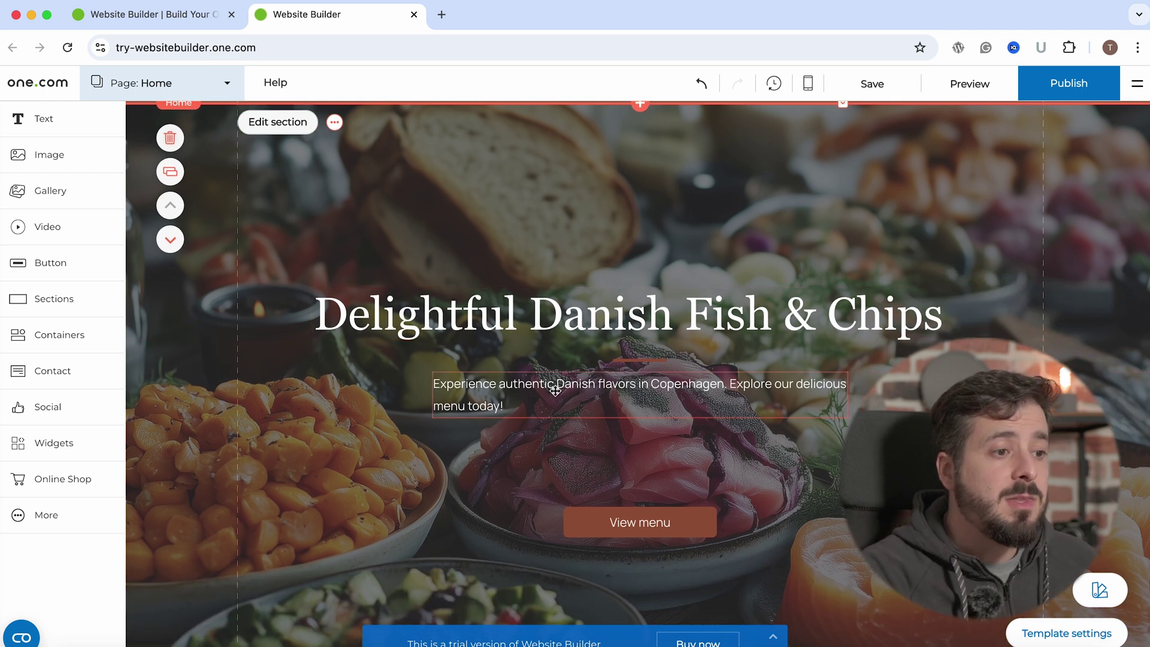
left_click_drag(617, 523, 813, 224)
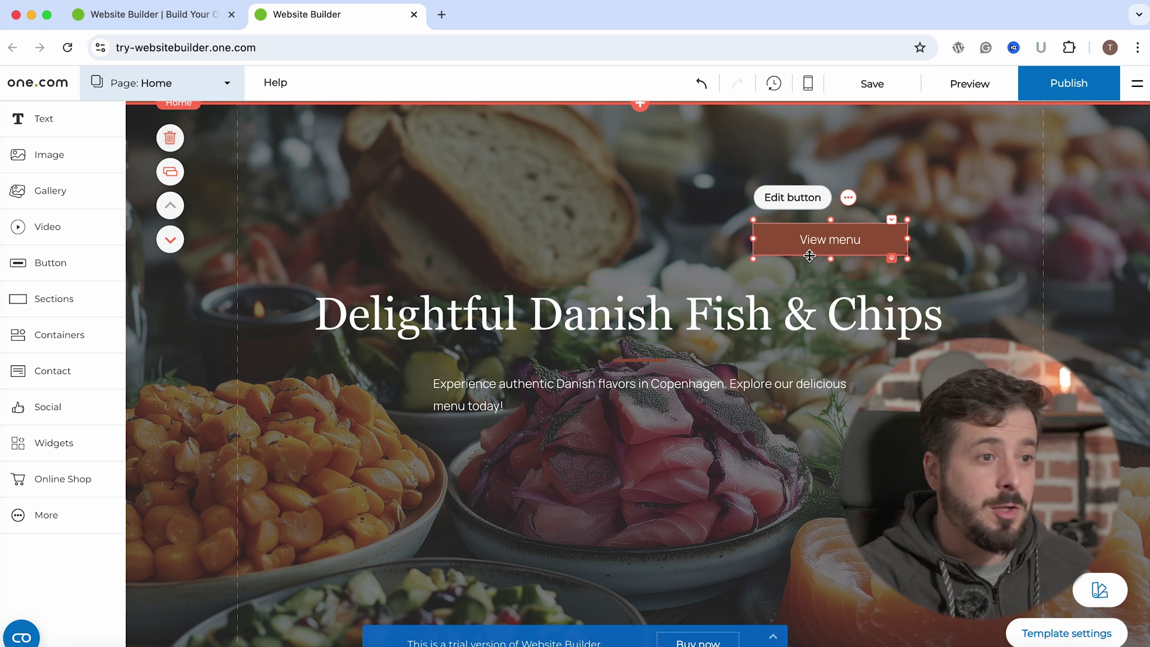
left_click_drag(803, 238, 618, 442)
scroll(719, 419, "down", 3)
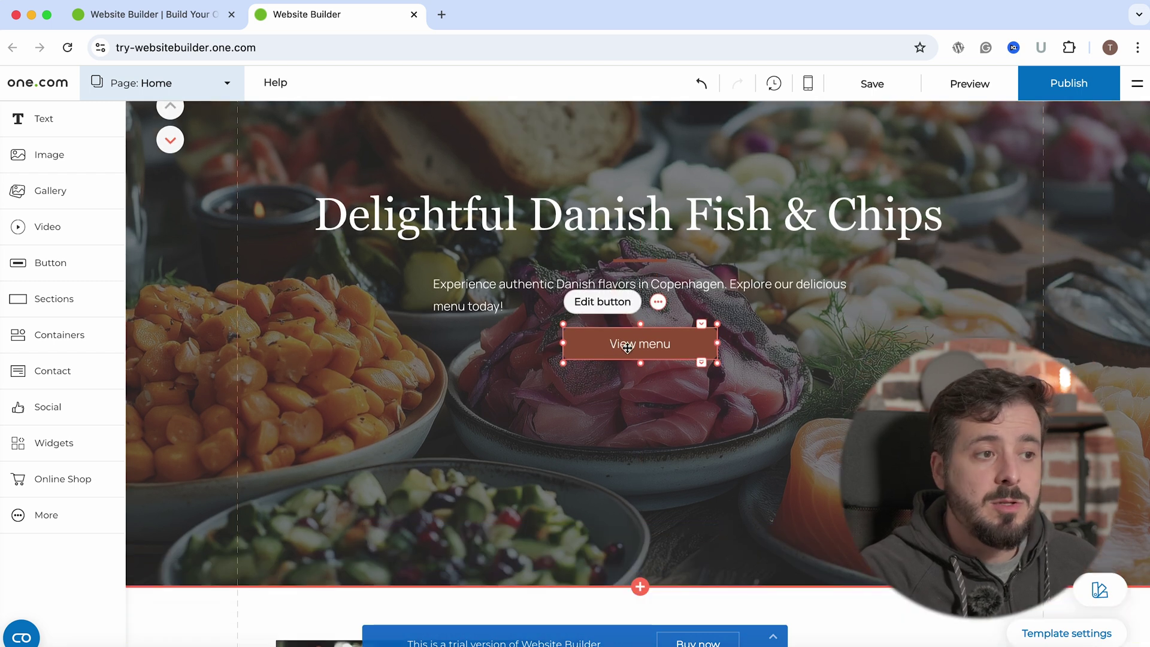
mouse_move(639, 347)
left_mouse_down()
mouse_move(631, 383)
mouse_move(633, 363)
left_mouse_up()
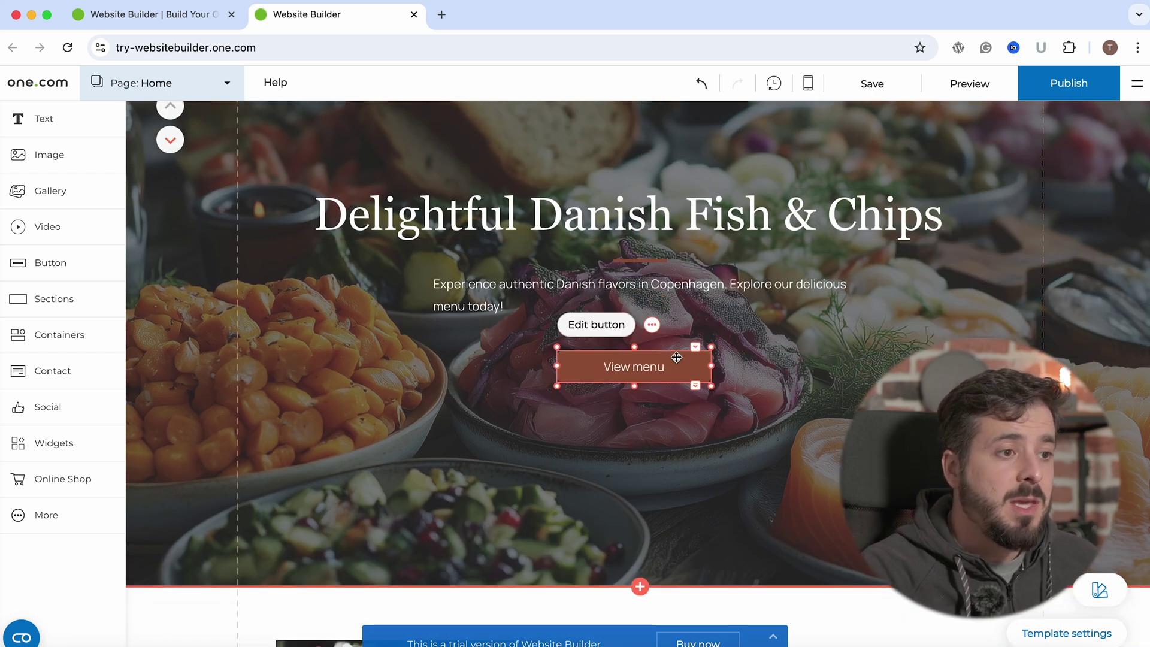
key("Delete")
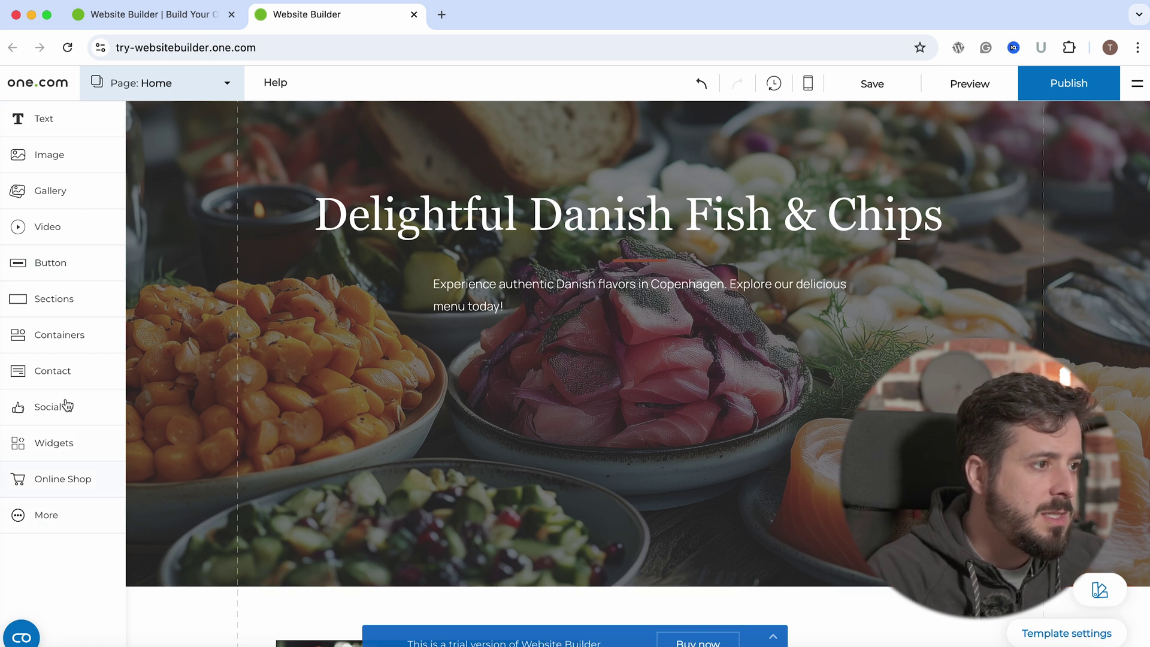
Place a Primary-style button under the hero paragraph and open its label for editing.
left_click(54, 267)
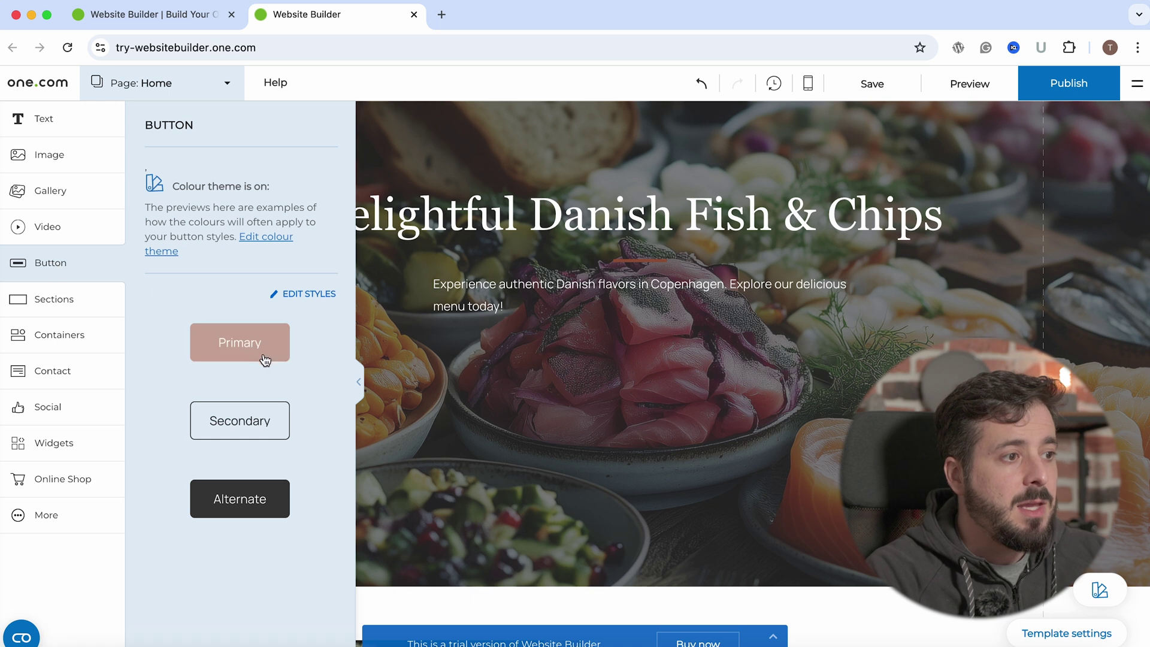
left_click_drag(238, 348, 691, 371)
left_click(640, 326)
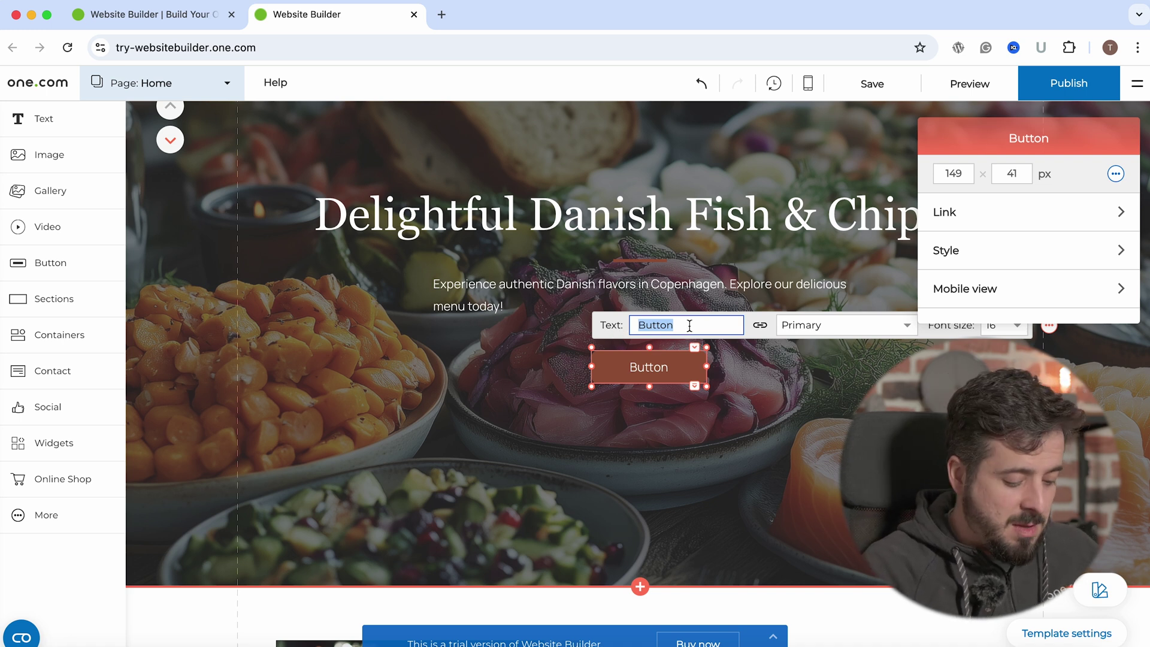
Relabel the new hero button 'See Menu' and centre it beneath the intro paragraph.
type("Bo")
key("BackSpace")
key("BackSpace")
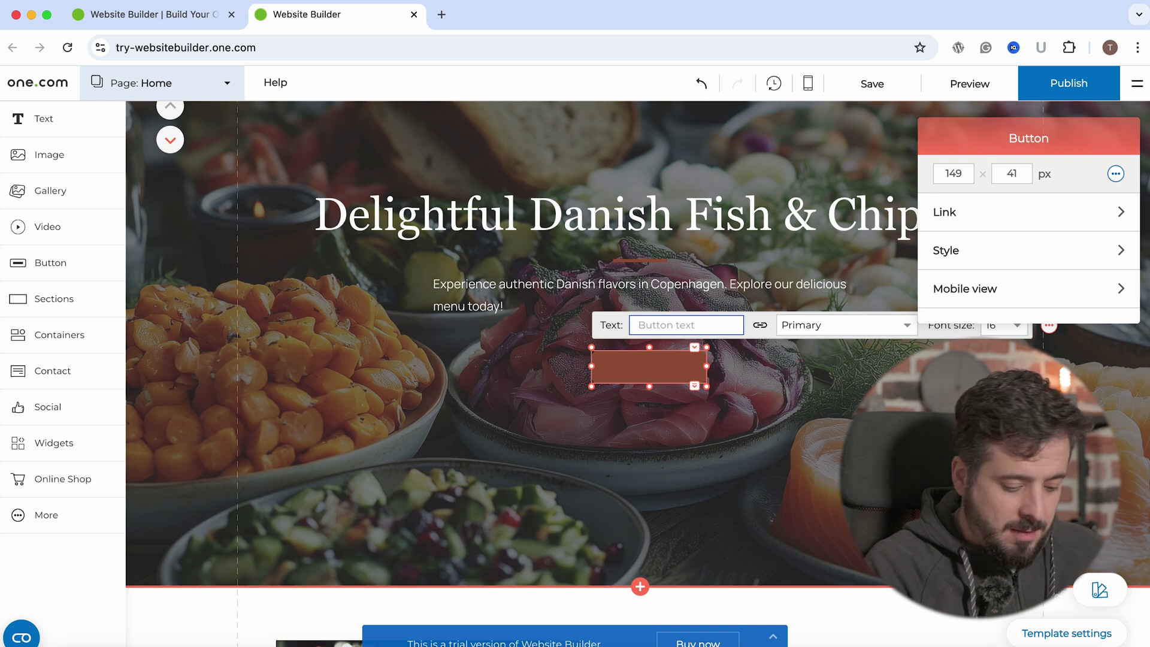
type("See more")
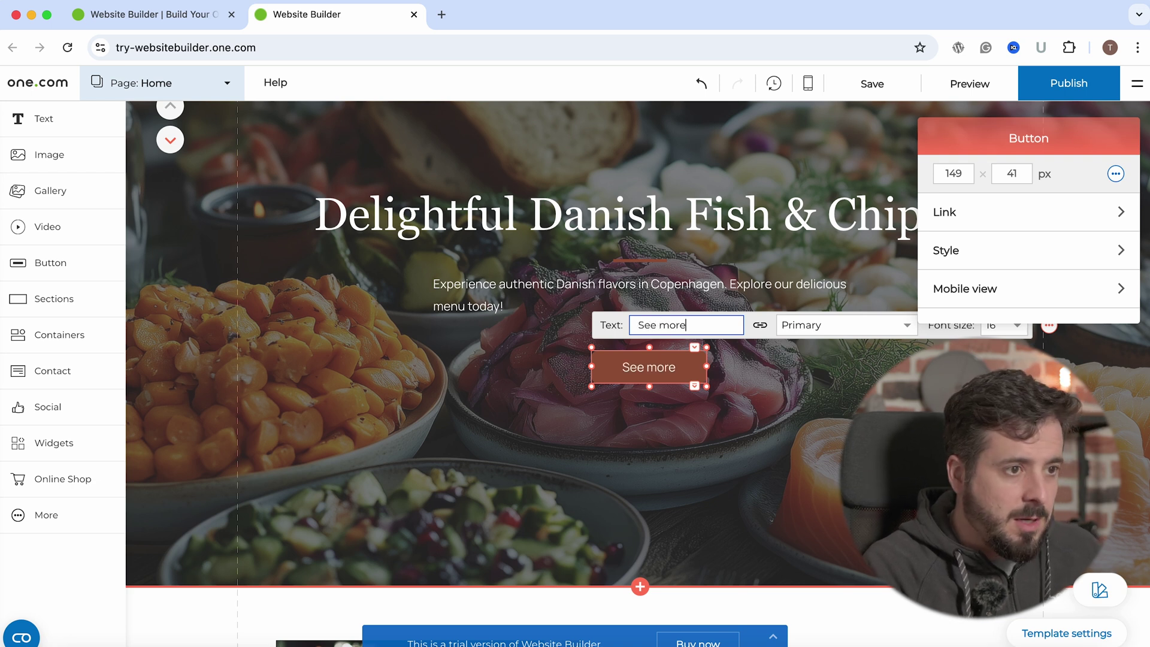
left_click(683, 380)
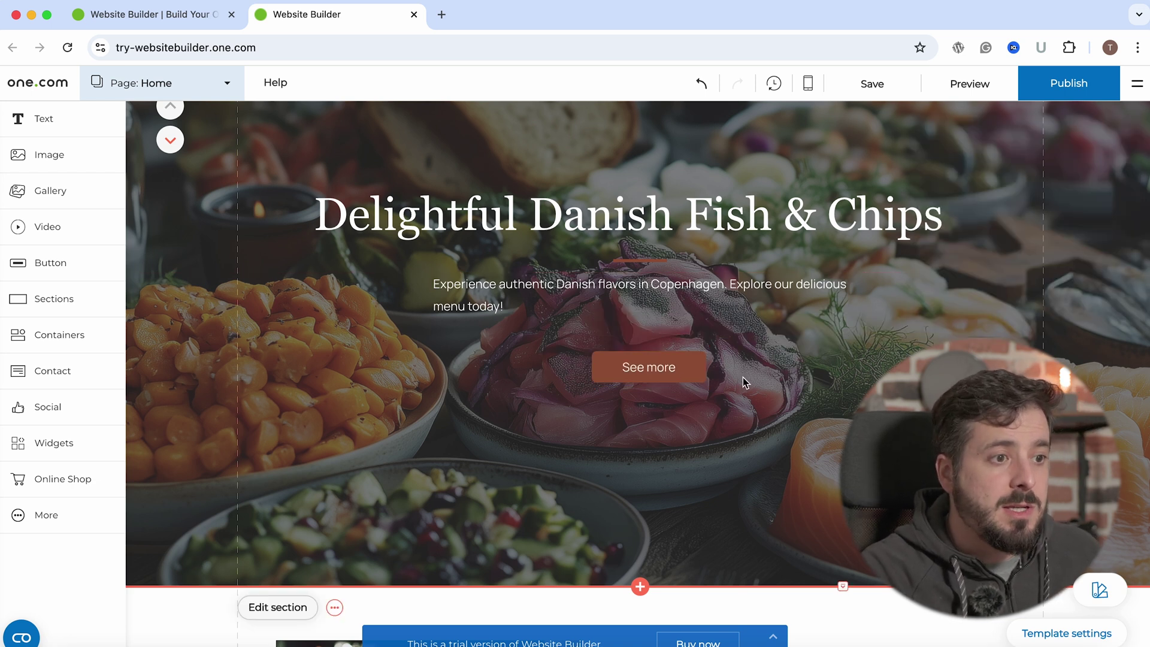
left_click_drag(670, 367, 645, 366)
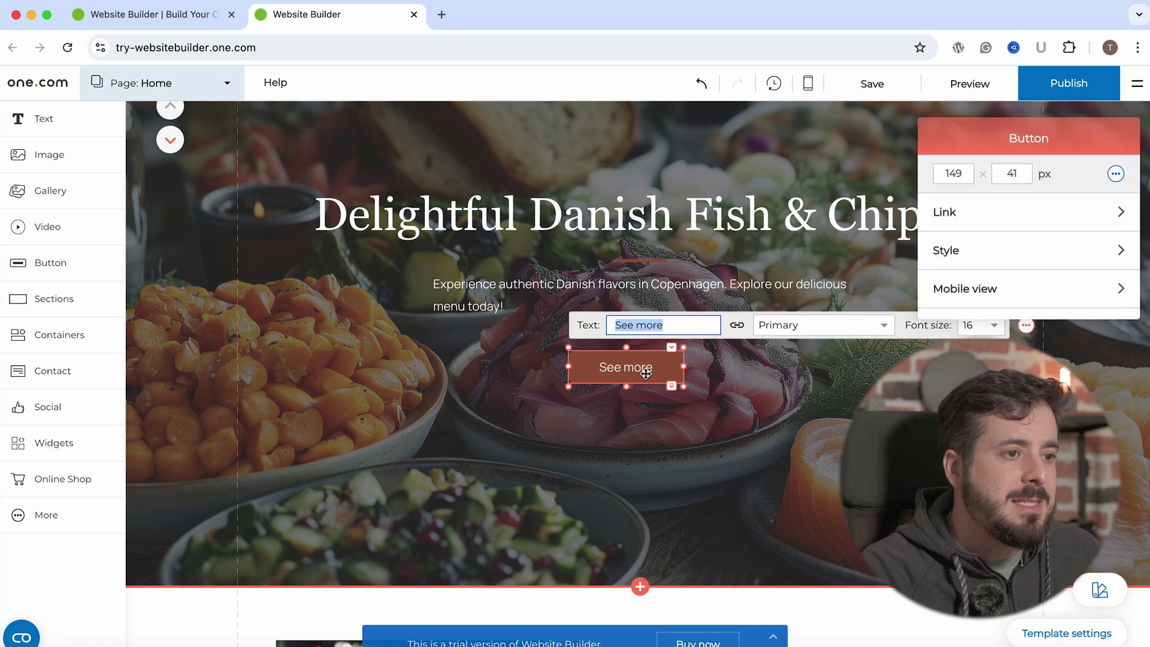
type("See Menu")
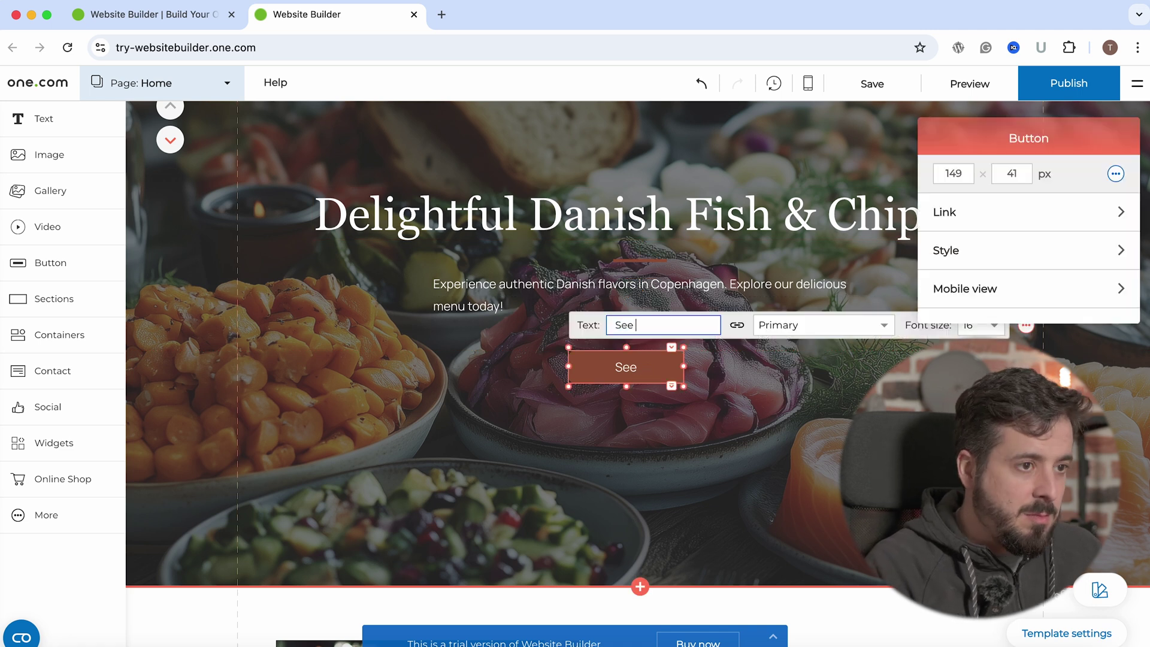
left_click(745, 360)
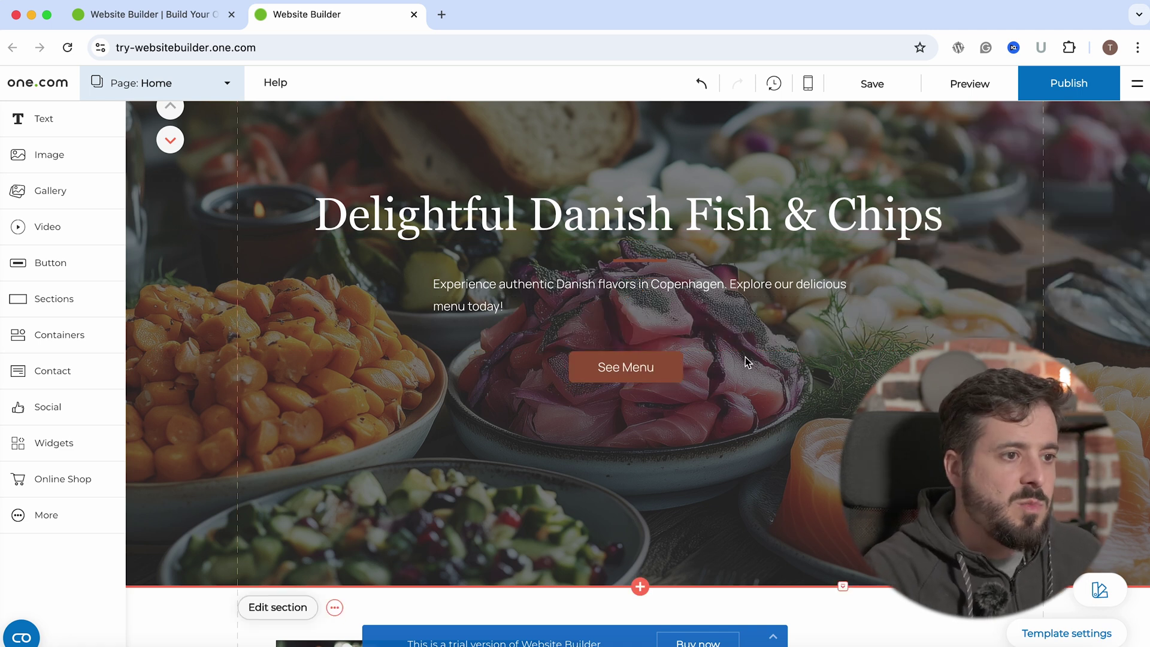
left_click_drag(671, 367, 675, 366)
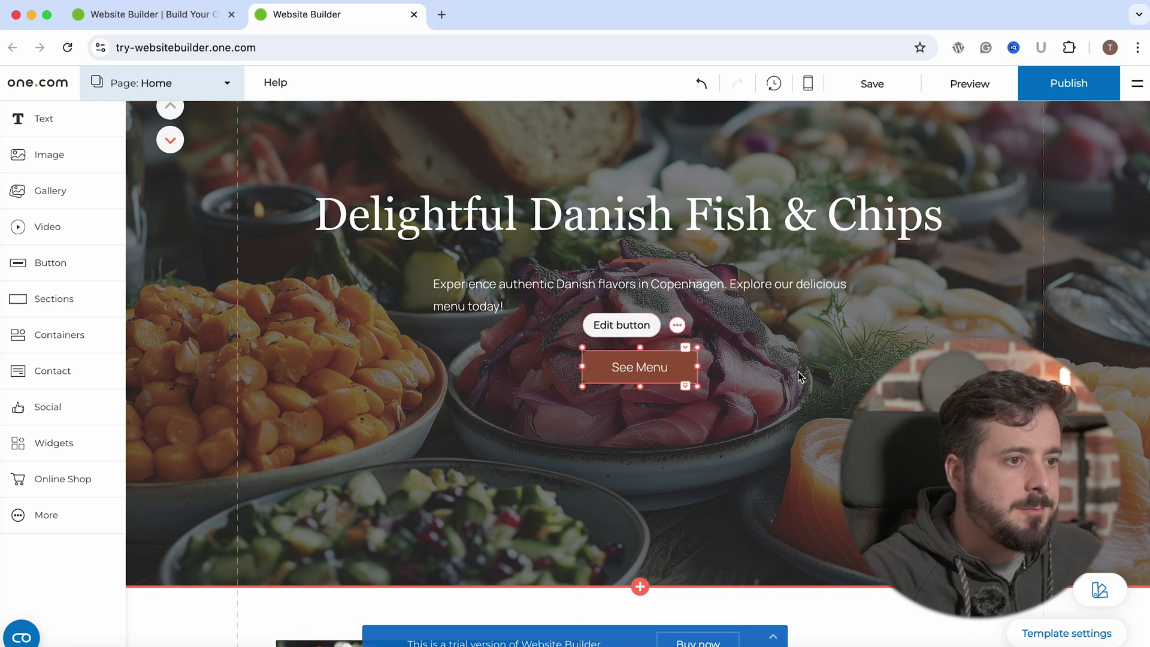
Switch the See Menu button from the filled style to the Secondary style.
left_click(635, 326)
left_click(884, 325)
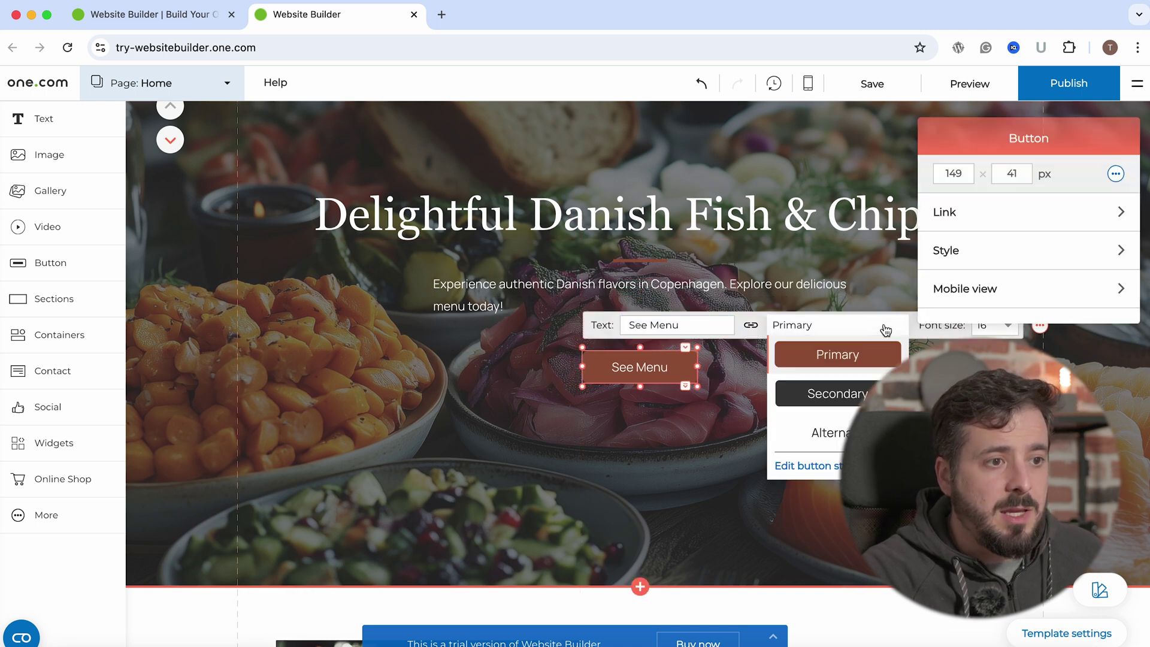
left_click(843, 398)
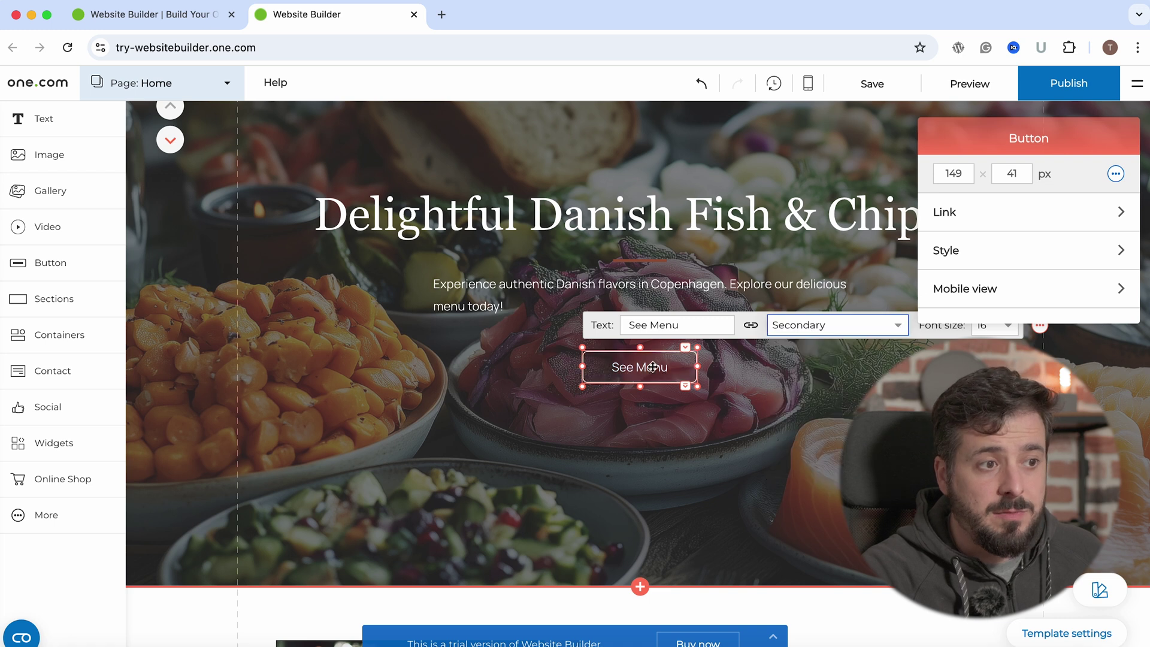
left_click(788, 416)
Preview the available button styles from the sidebar, then reselect the See Menu button.
left_click(660, 367)
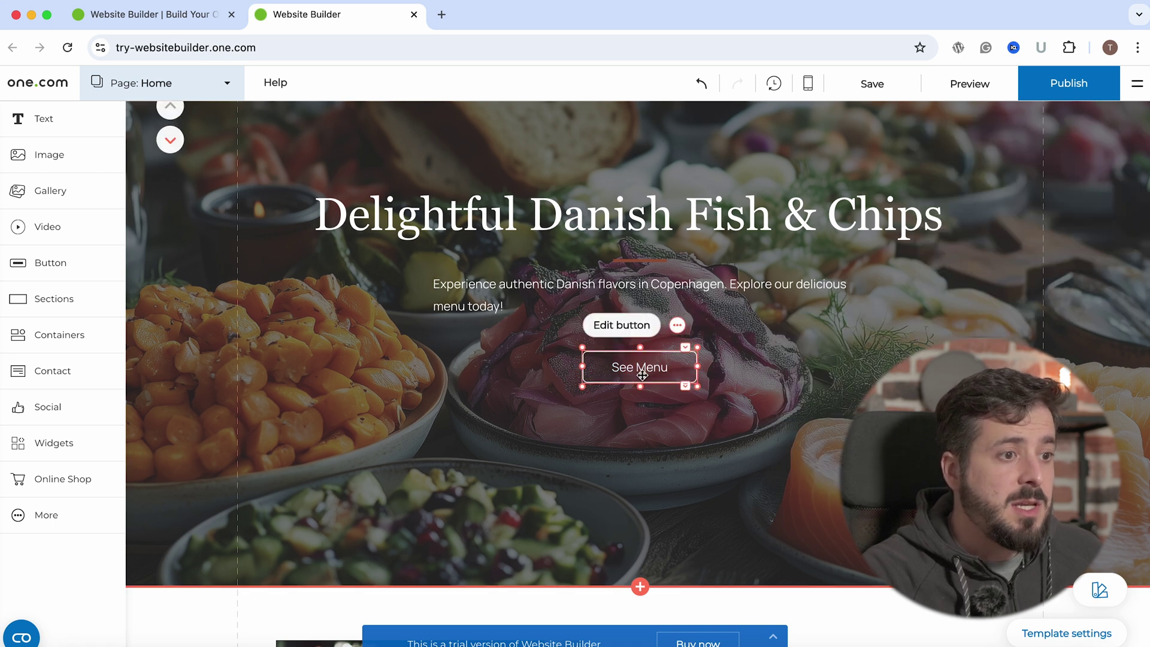
left_click(50, 262)
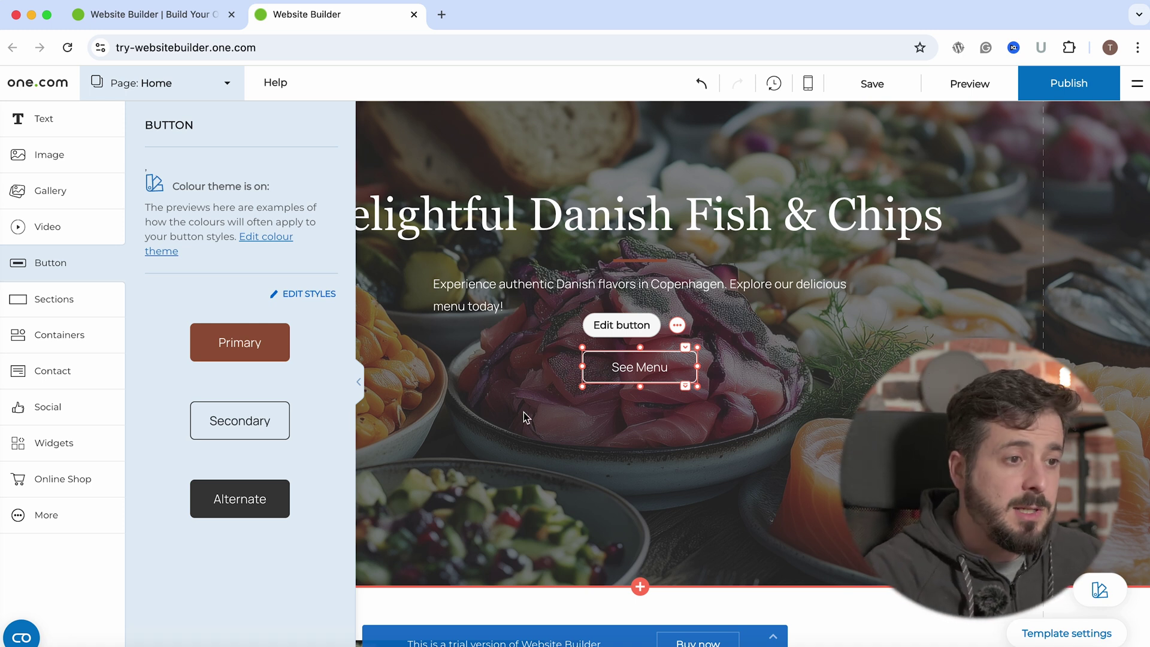
left_click(556, 404)
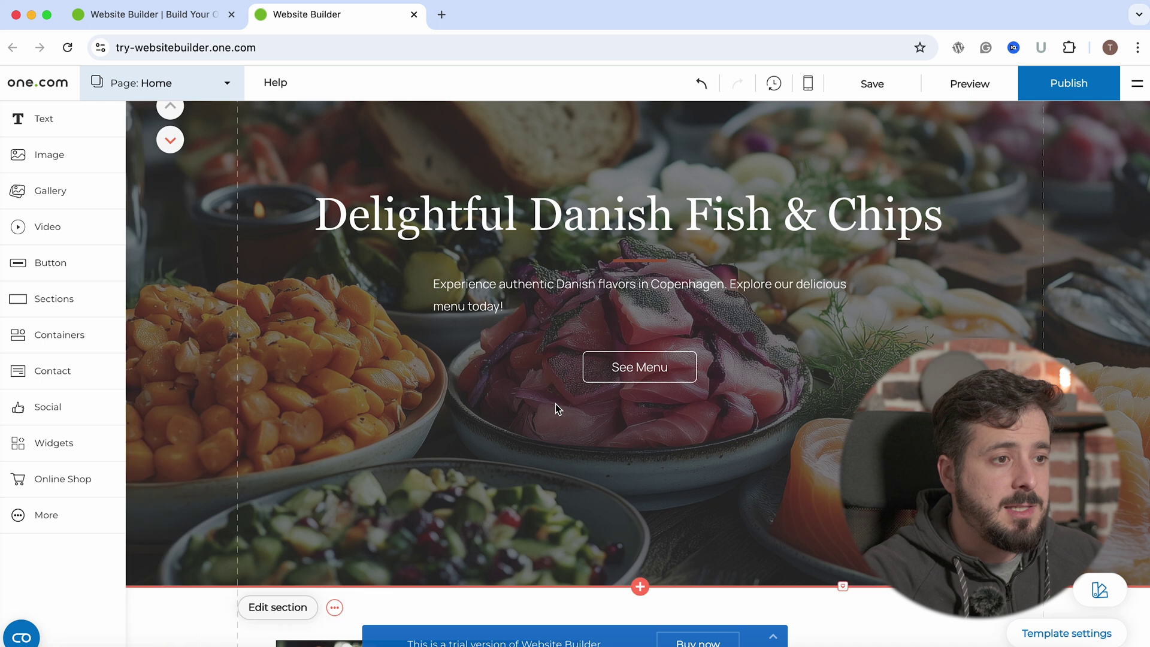
left_click(674, 373)
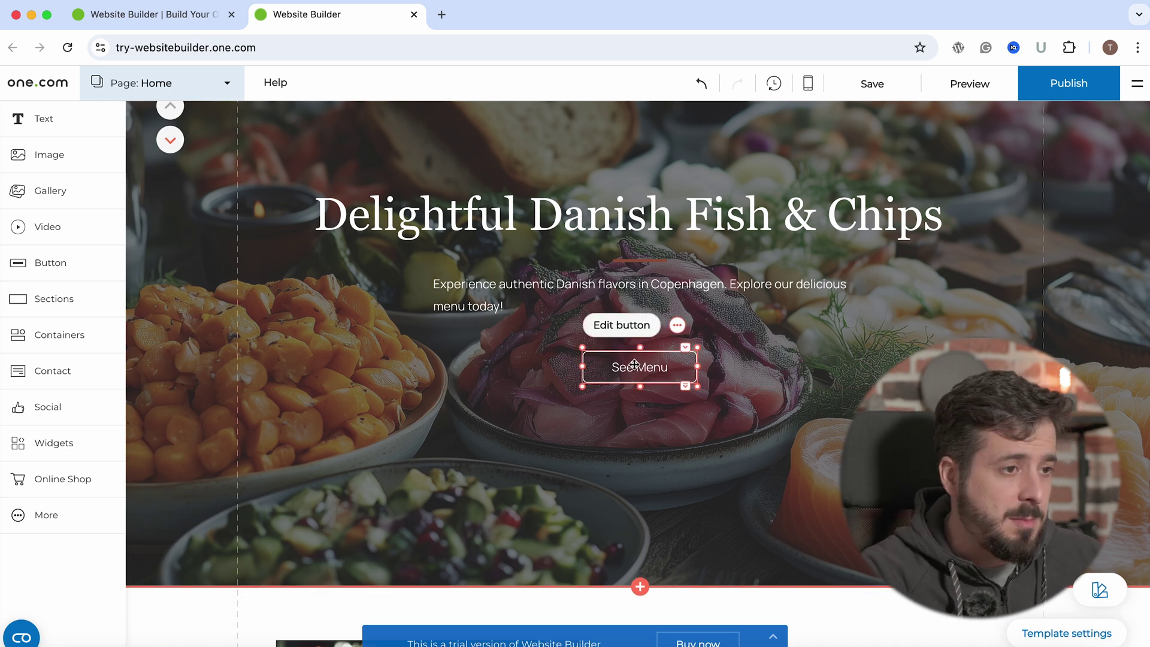
Check the See Menu button's Link settings, then open its Style options, keeping Secondary.
left_click(637, 326)
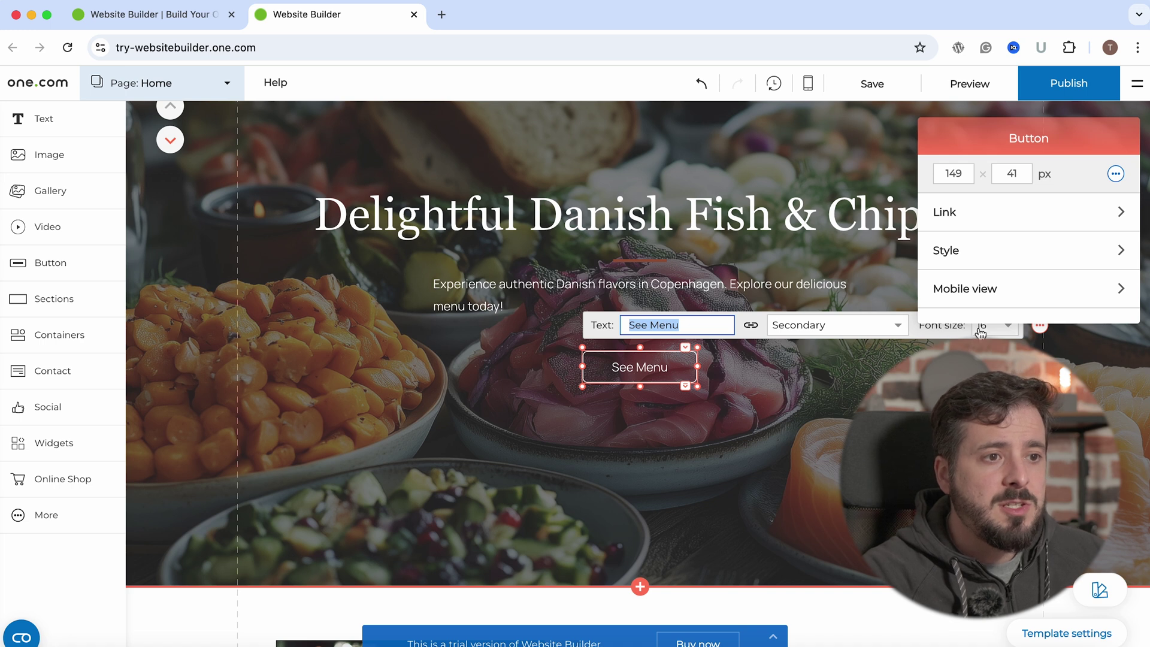
left_click(976, 223)
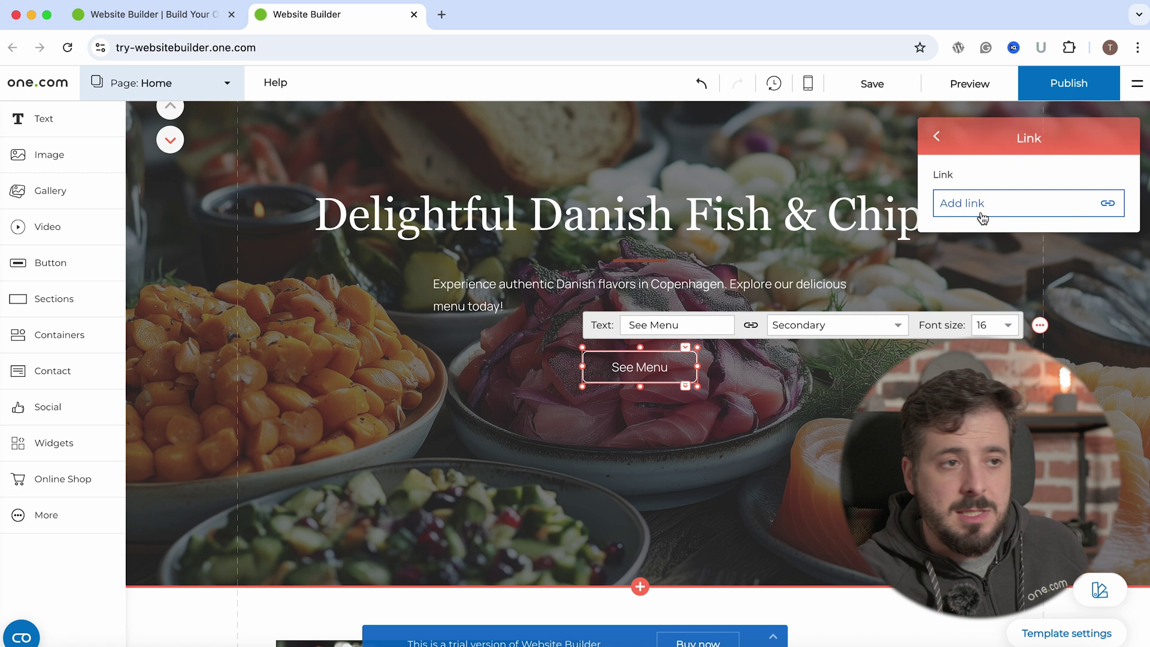
left_click(935, 144)
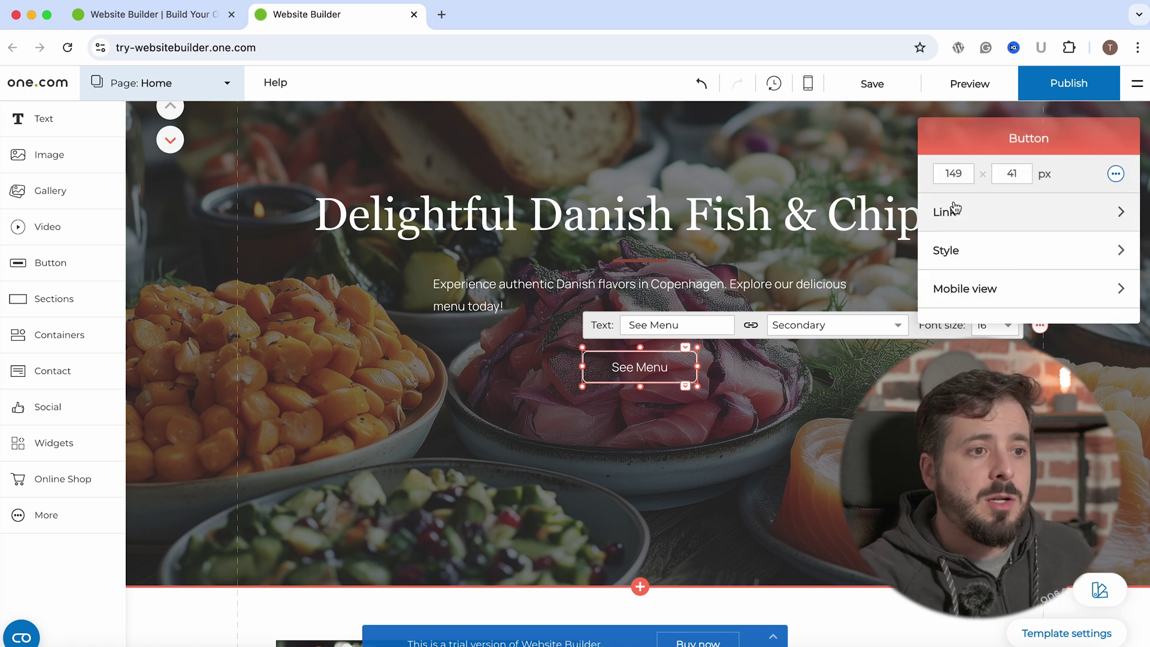
left_click(947, 248)
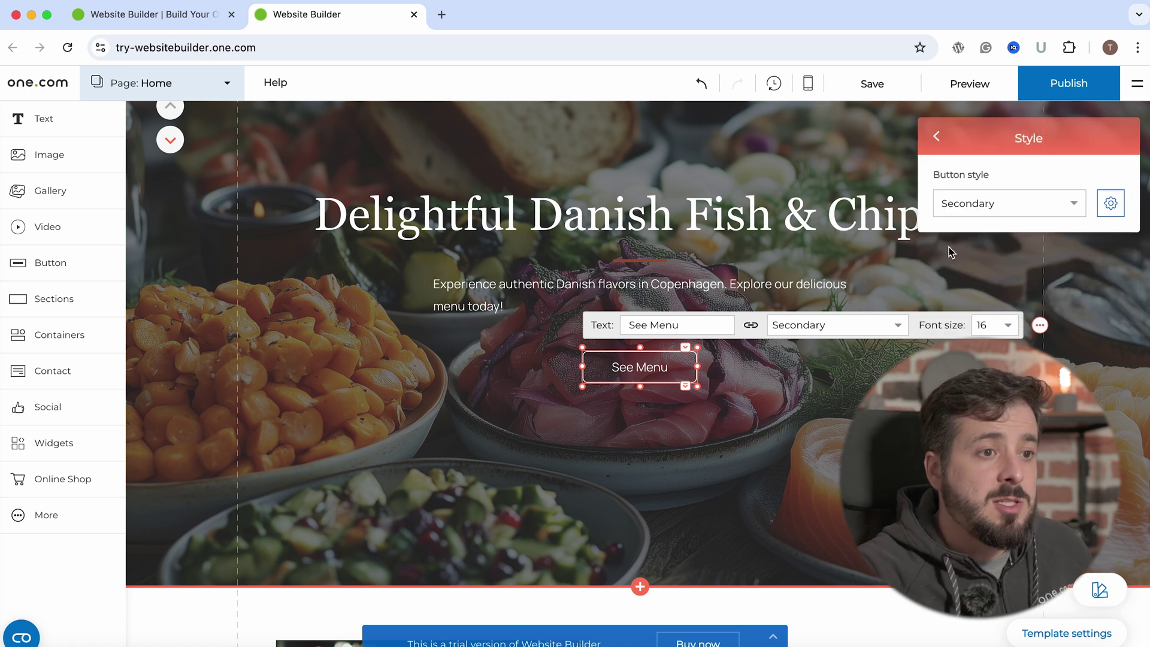
left_click(1074, 206)
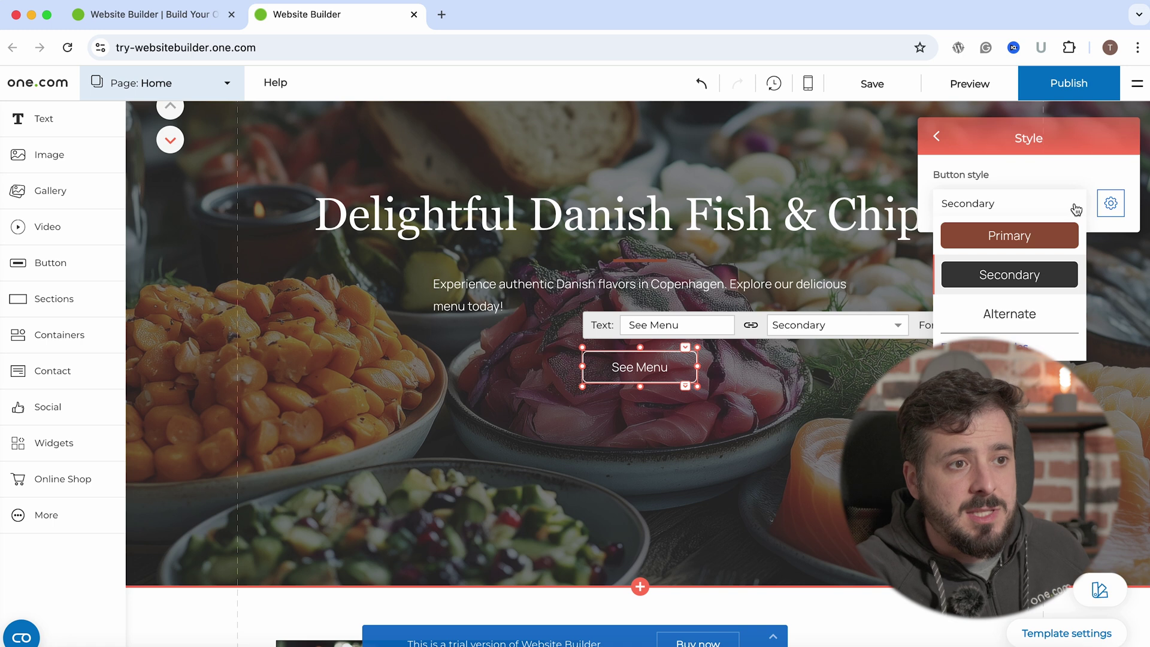
left_click(1077, 208)
Set a 15 px corner radius on the template button styles, leaving font size at 16.
left_click(1113, 204)
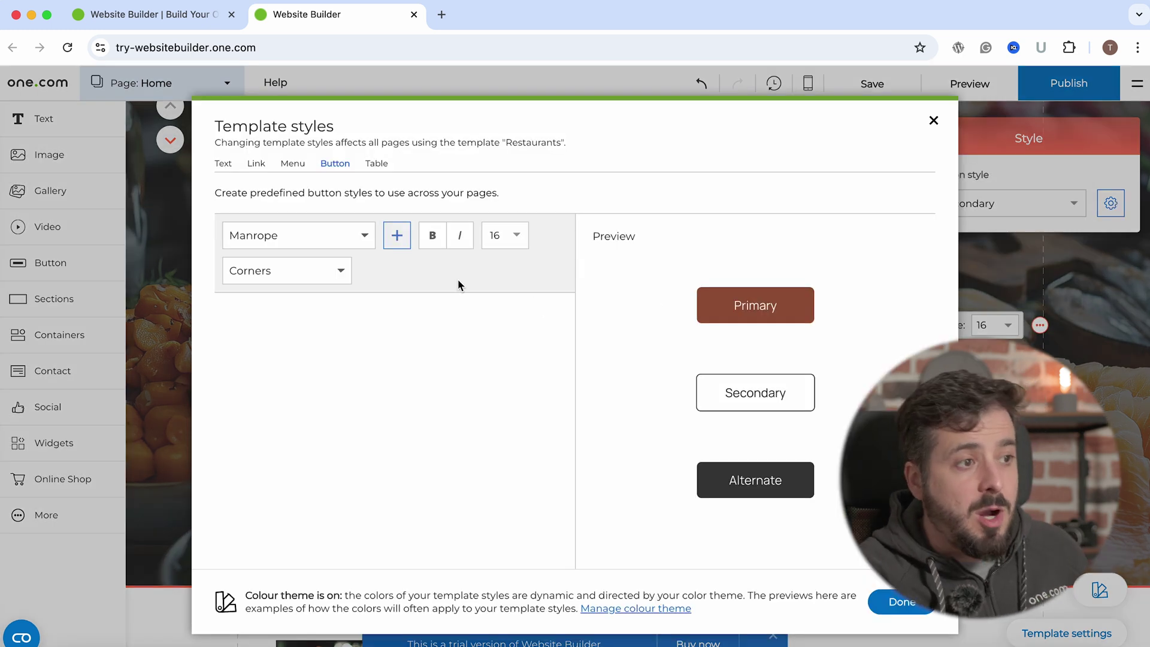
left_click(512, 243)
left_click(517, 243)
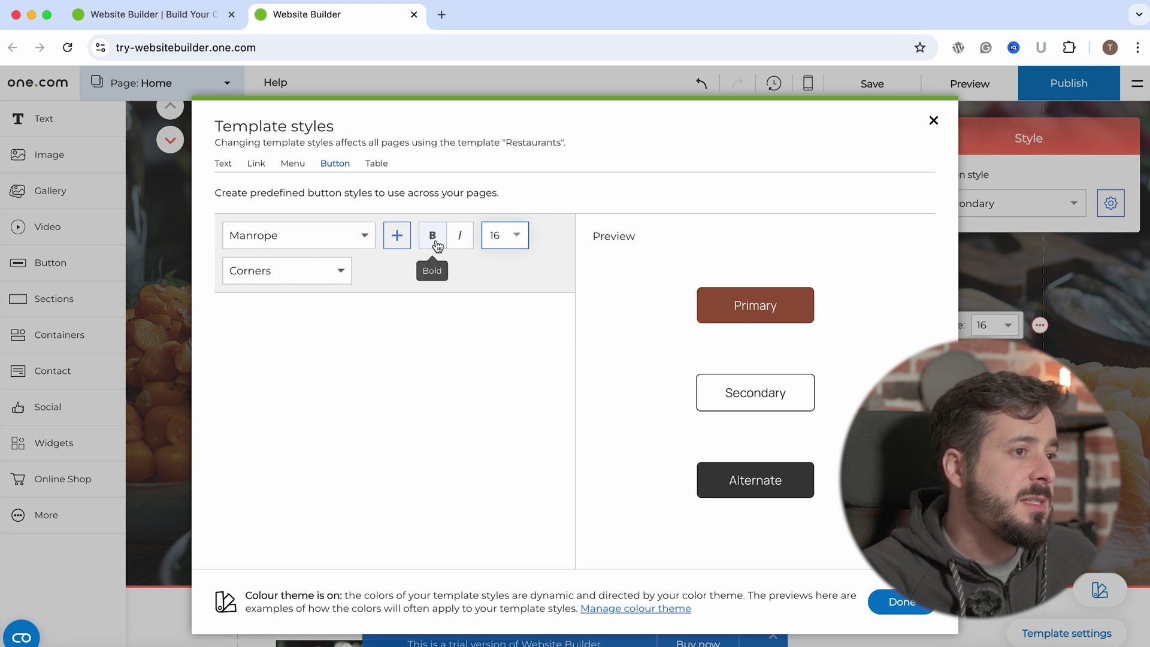
left_click(334, 275)
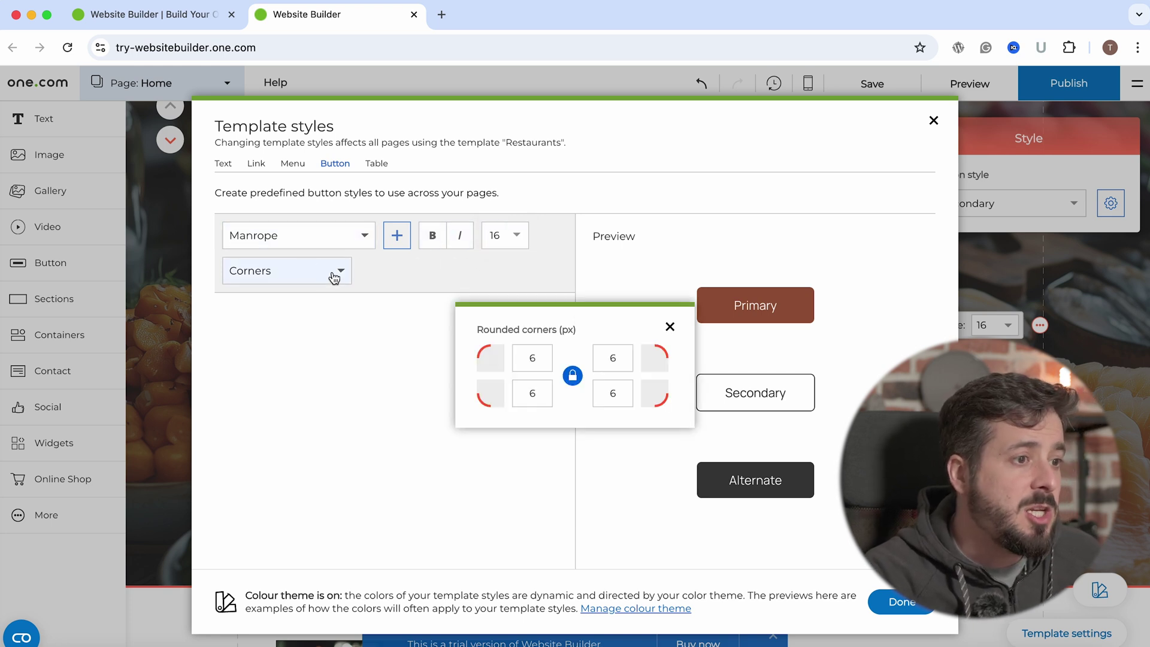
left_click_drag(543, 355, 513, 356)
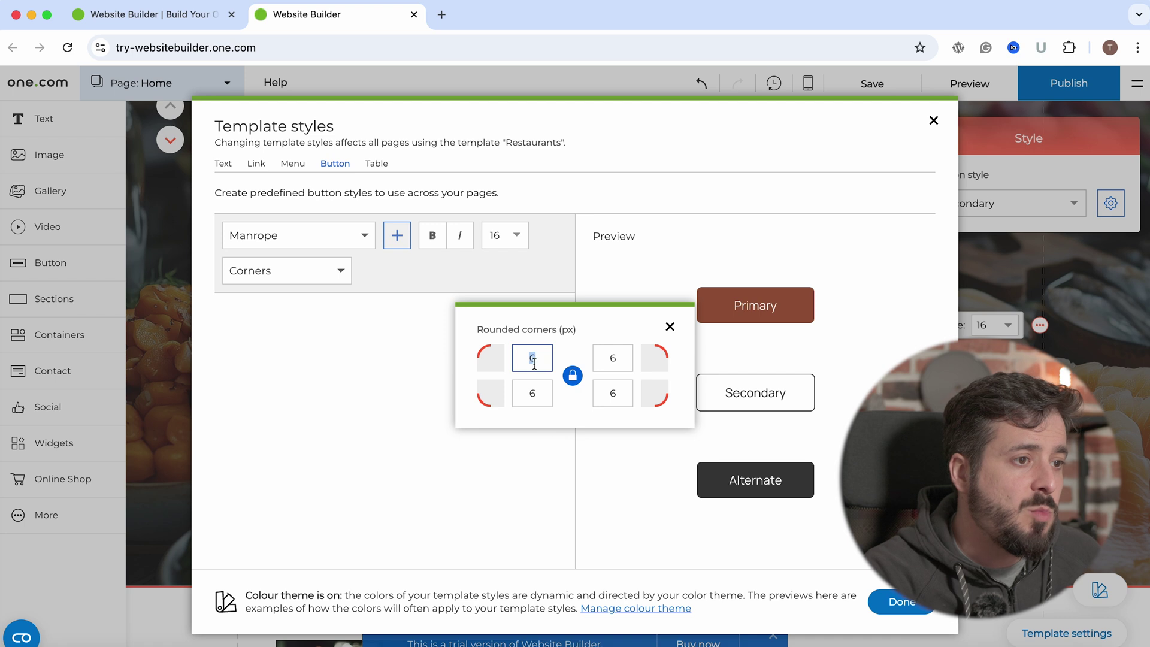
type("25")
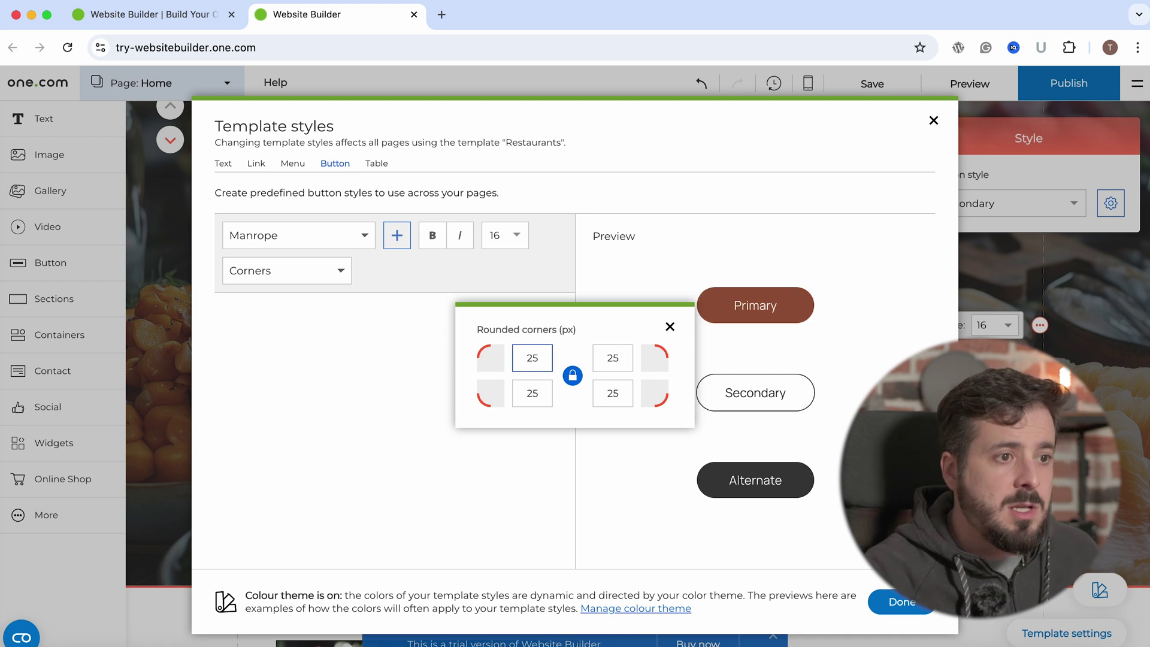
key("super+a")
type("15")
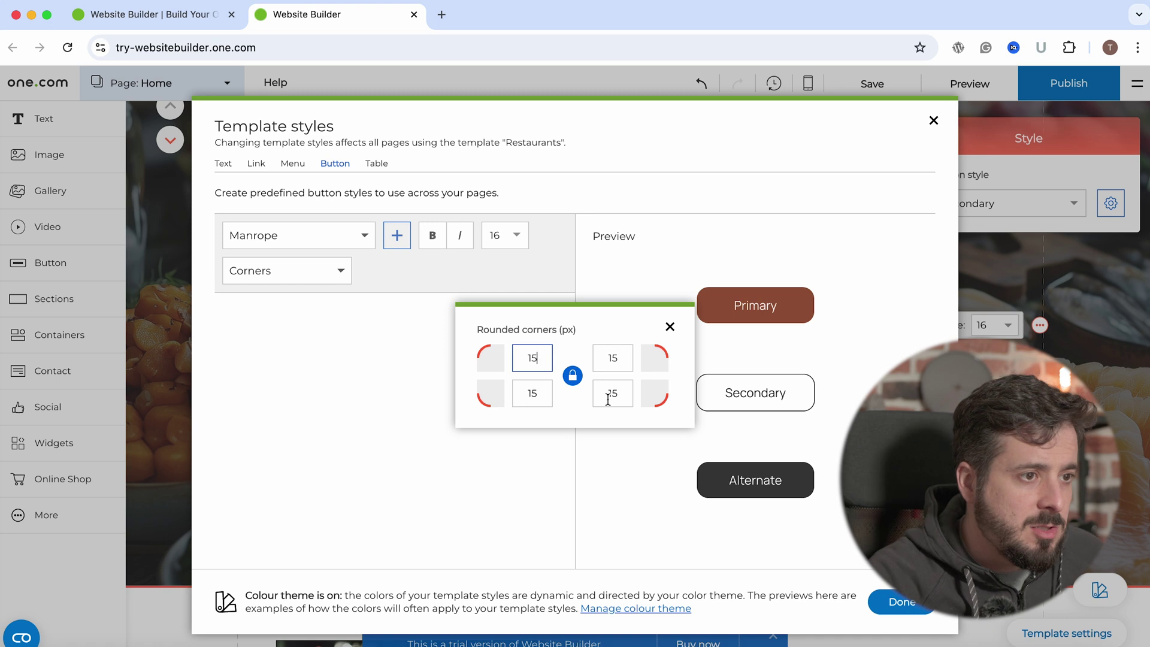
left_click(670, 328)
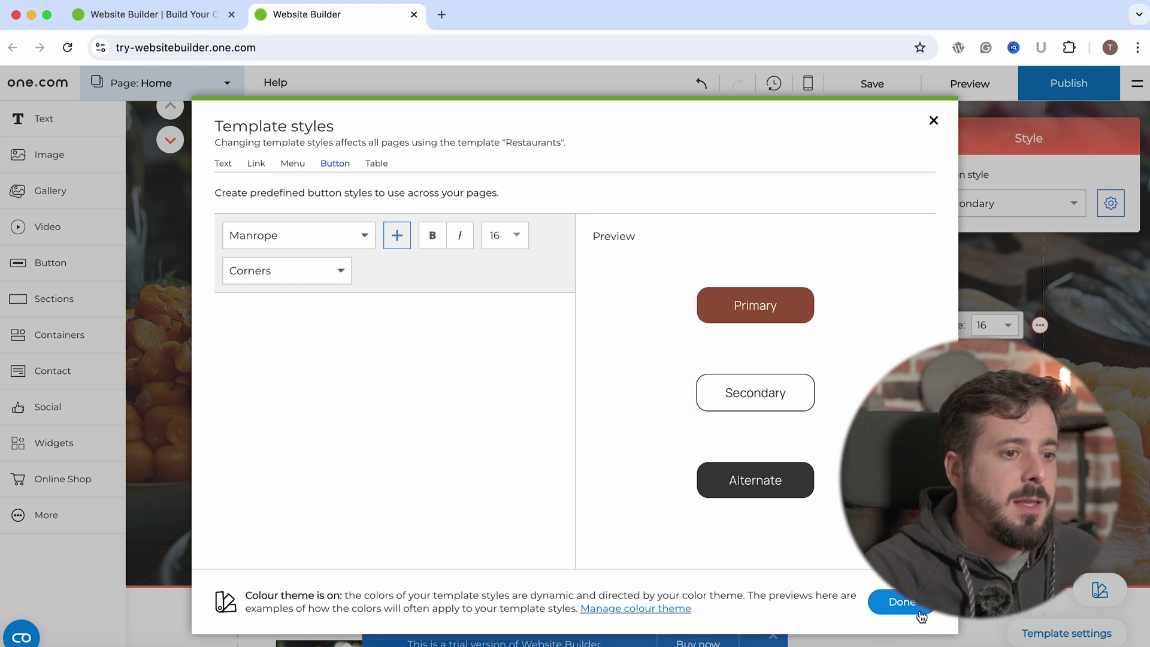
Apply the template style changes and reopen the See Menu button's settings.
left_click(901, 602)
left_click(615, 405)
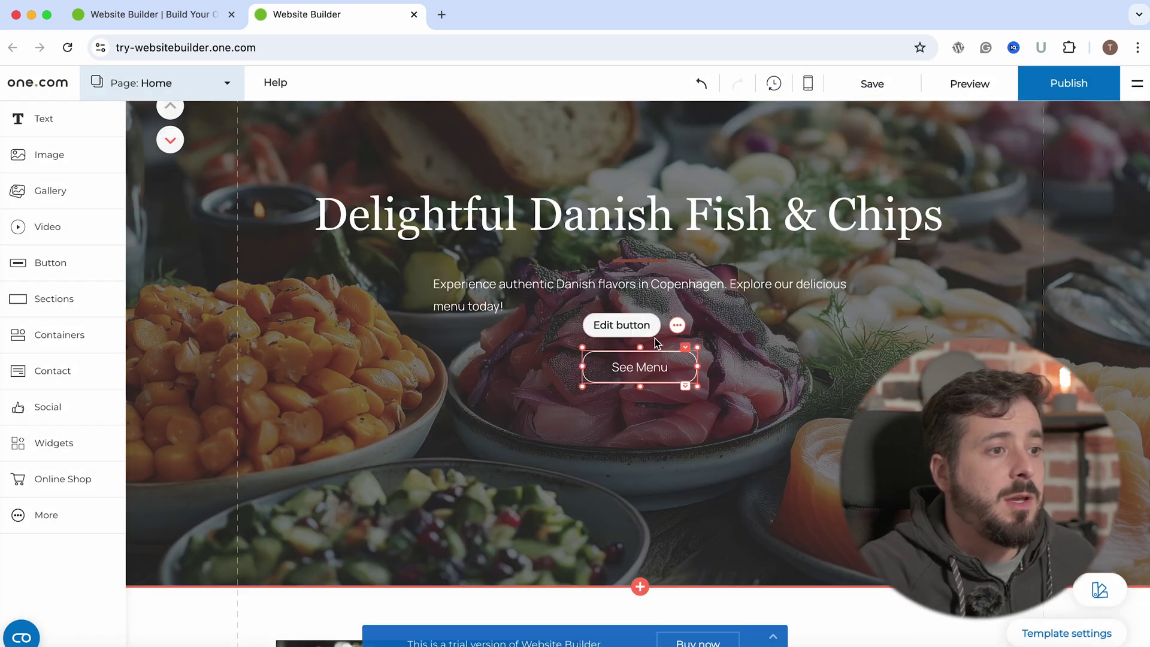
left_click(636, 324)
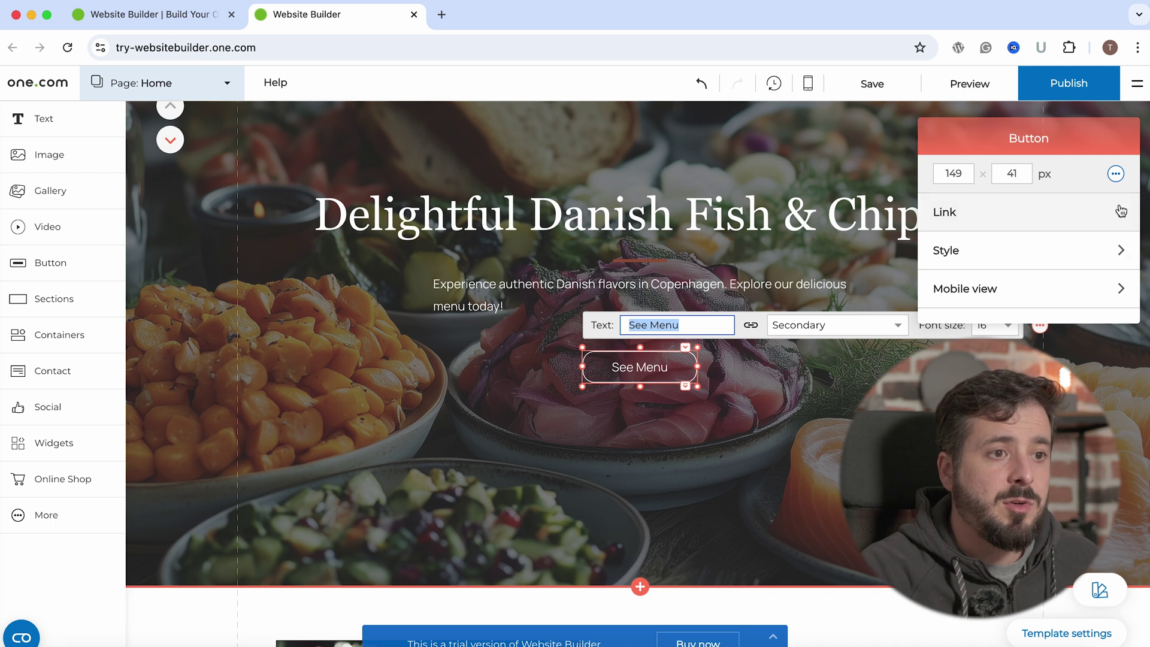
left_click(723, 400)
Look over the See Menu button's option menus, then scroll to the special-offer section.
left_click(680, 362)
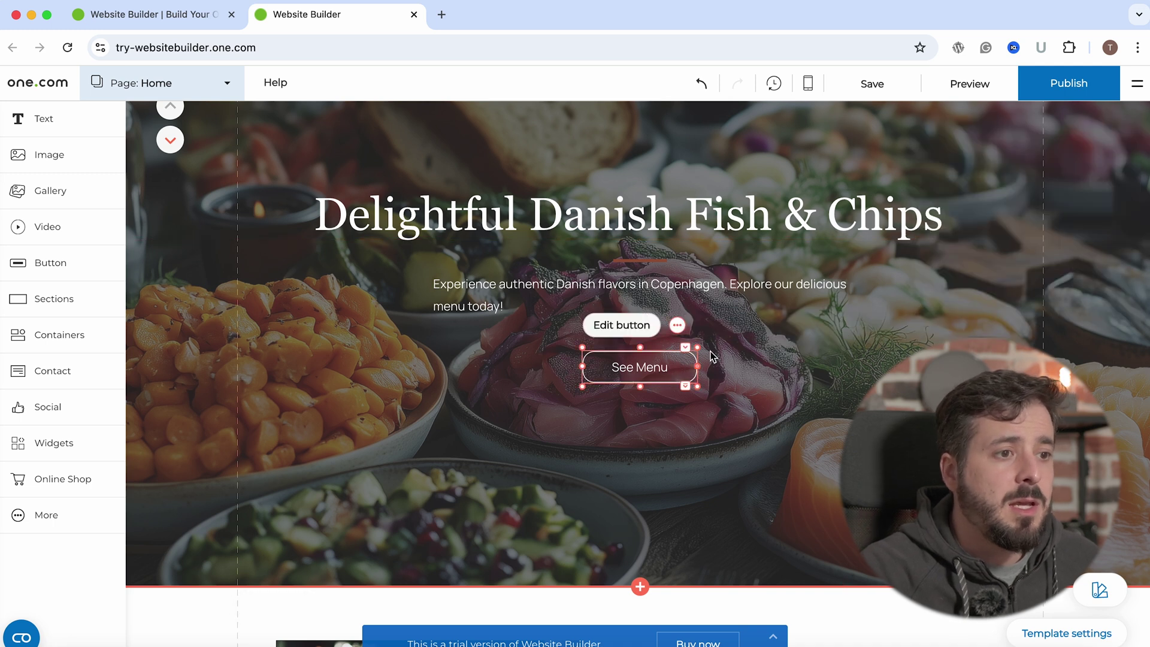
left_click(679, 326)
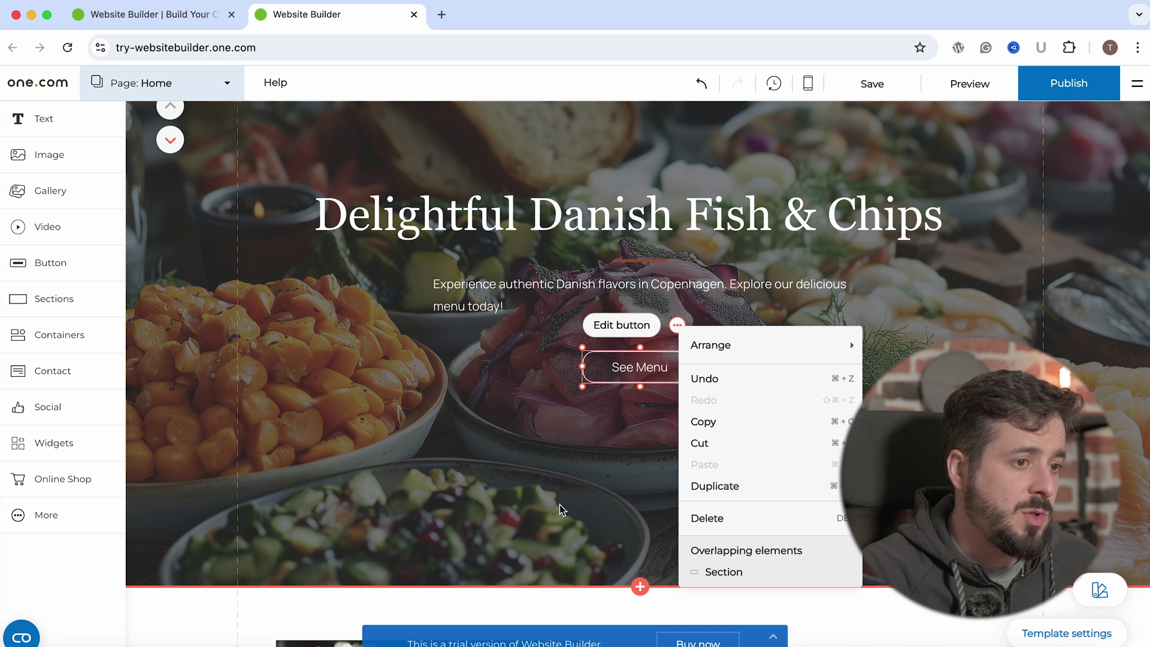
left_click(653, 381)
right_click(658, 375)
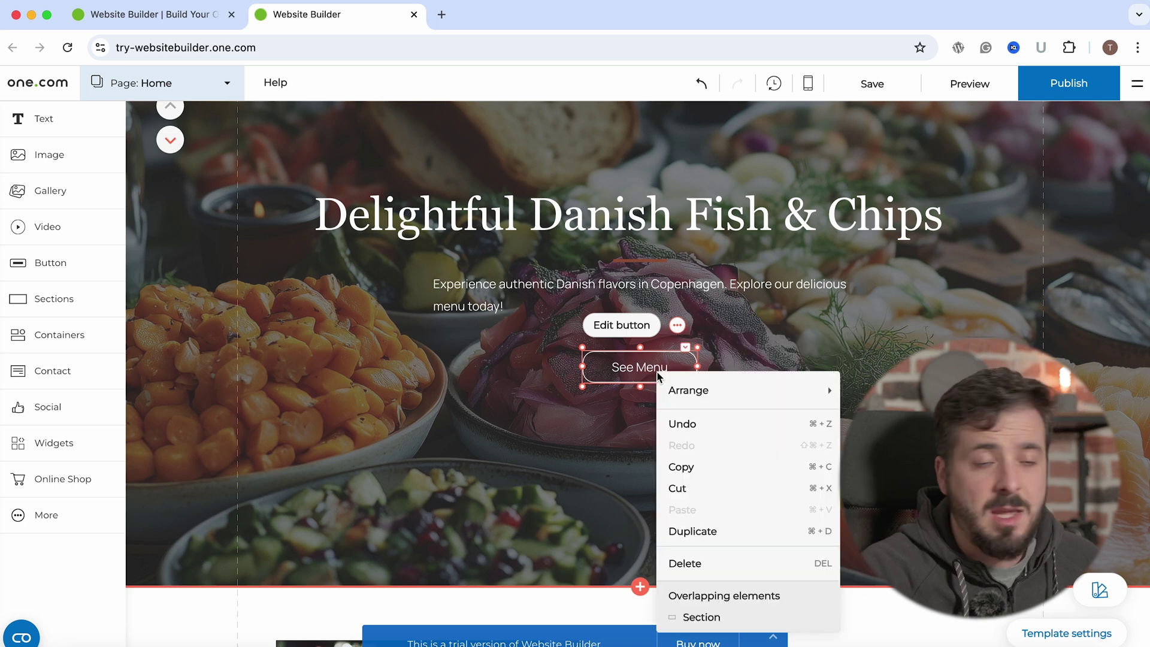
left_click(875, 286)
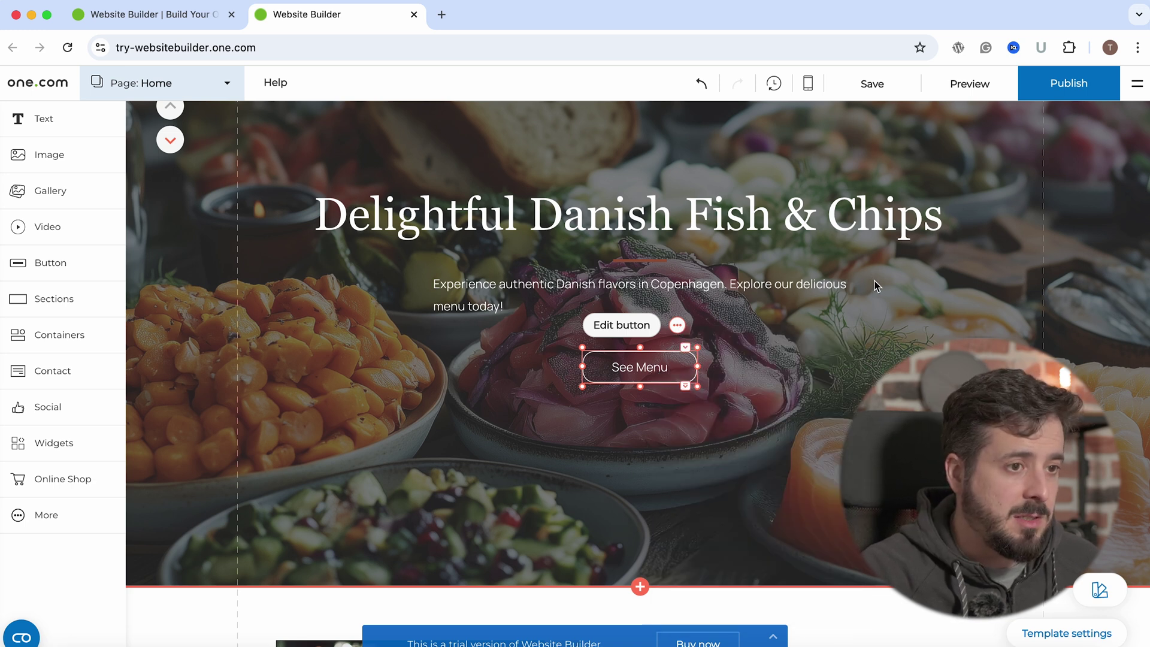
scroll(689, 482, "down", 3)
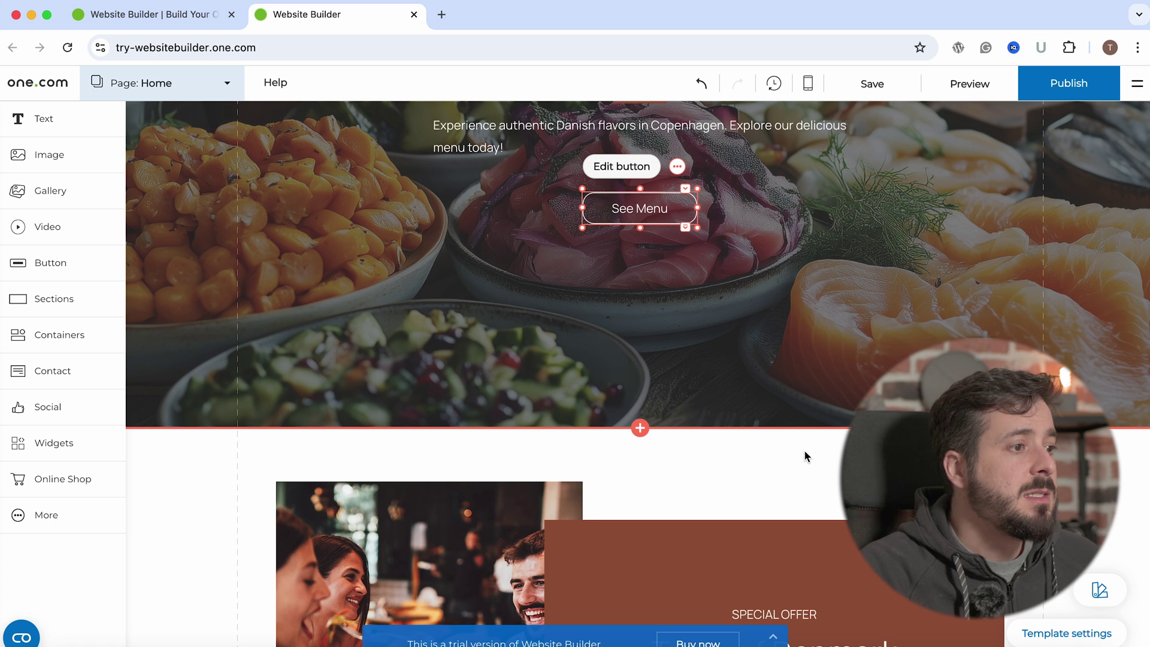
scroll(805, 457, "down", 7)
scroll(581, 345, "up", 2)
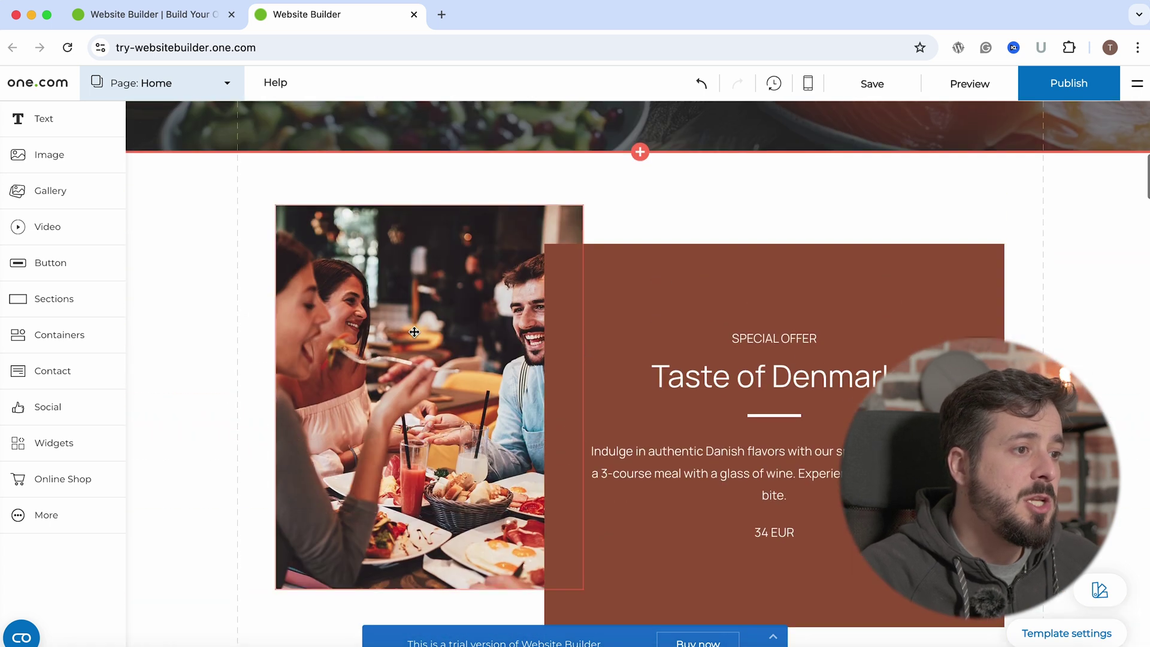
Choose to replace the diners photo in the special offer from one.com's free images.
left_click(398, 295)
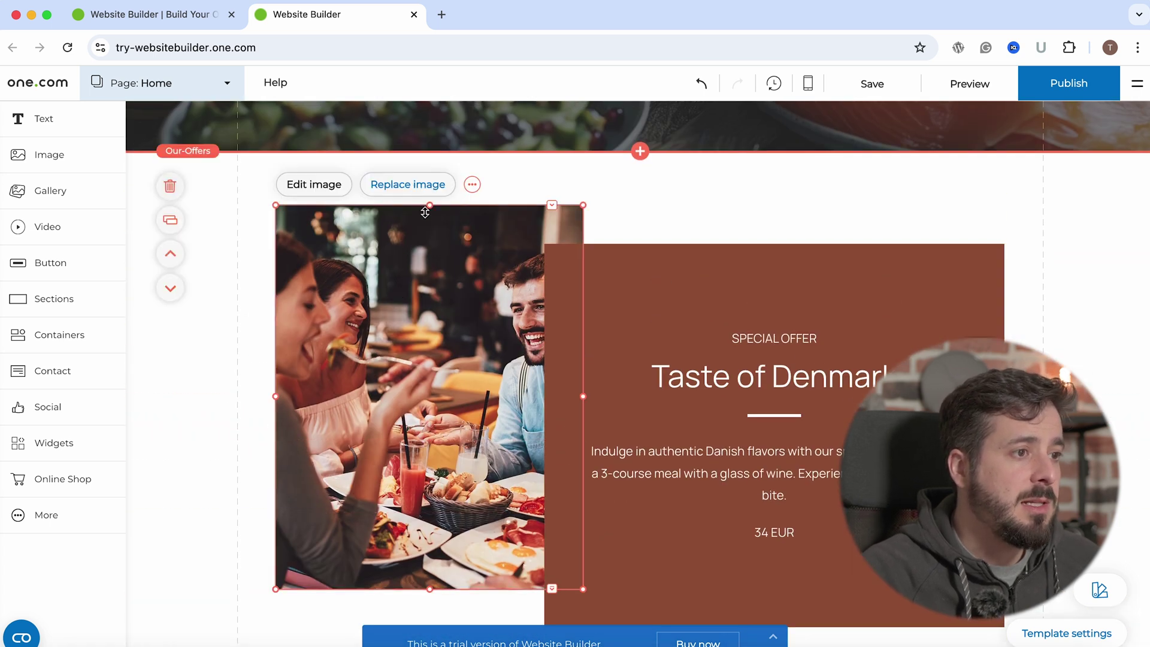
left_click(421, 186)
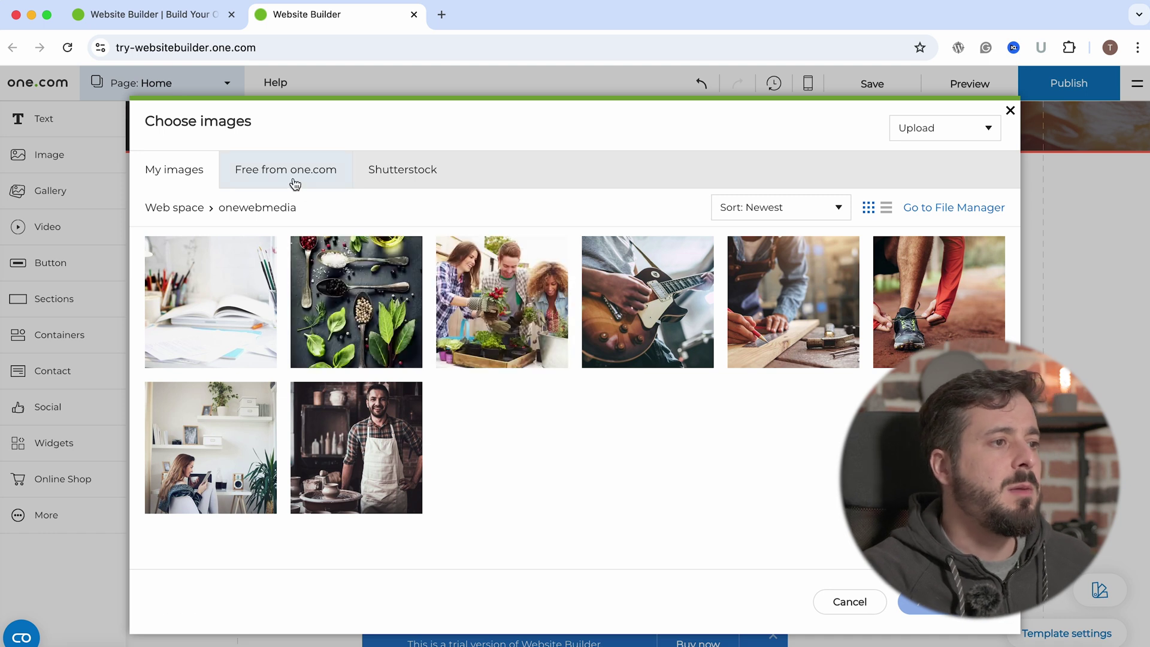
left_click(274, 174)
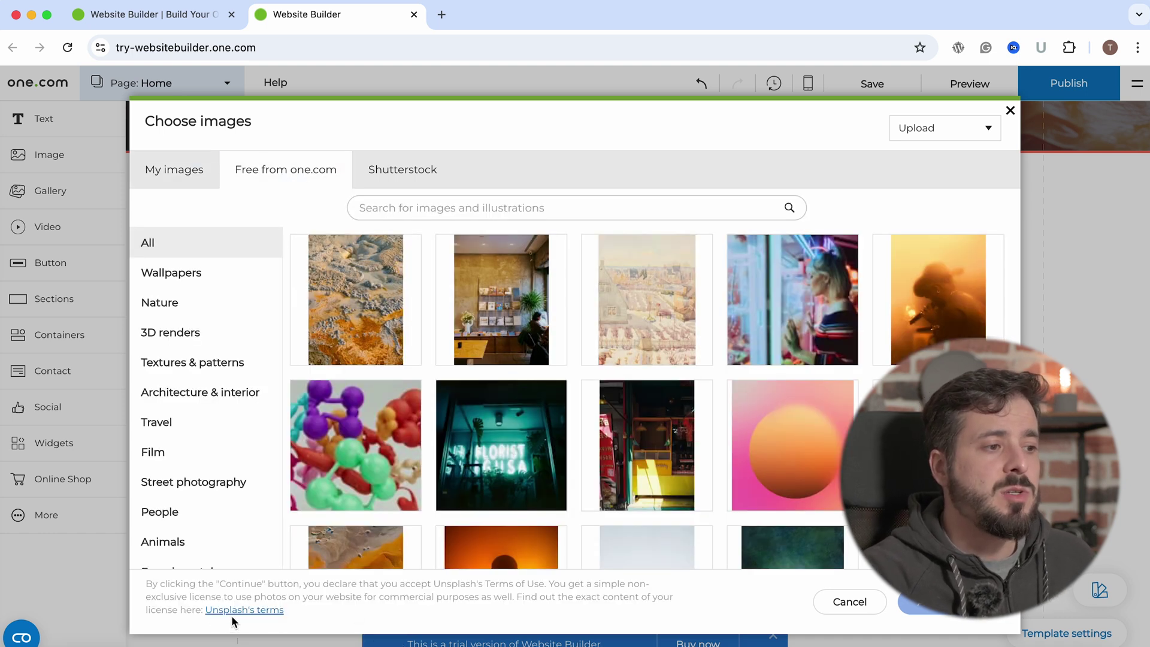
Search the free images for 'restaurant' and use the top-down food bowls photo.
mouse_move(509, 362)
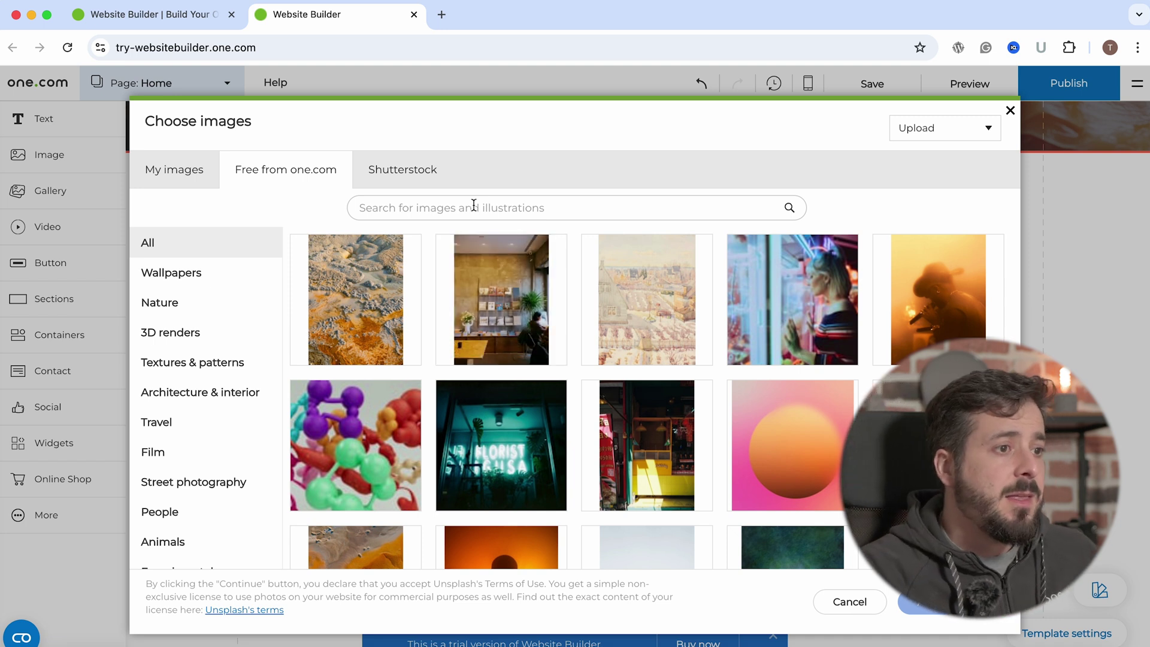
scroll(569, 362, "down", 2)
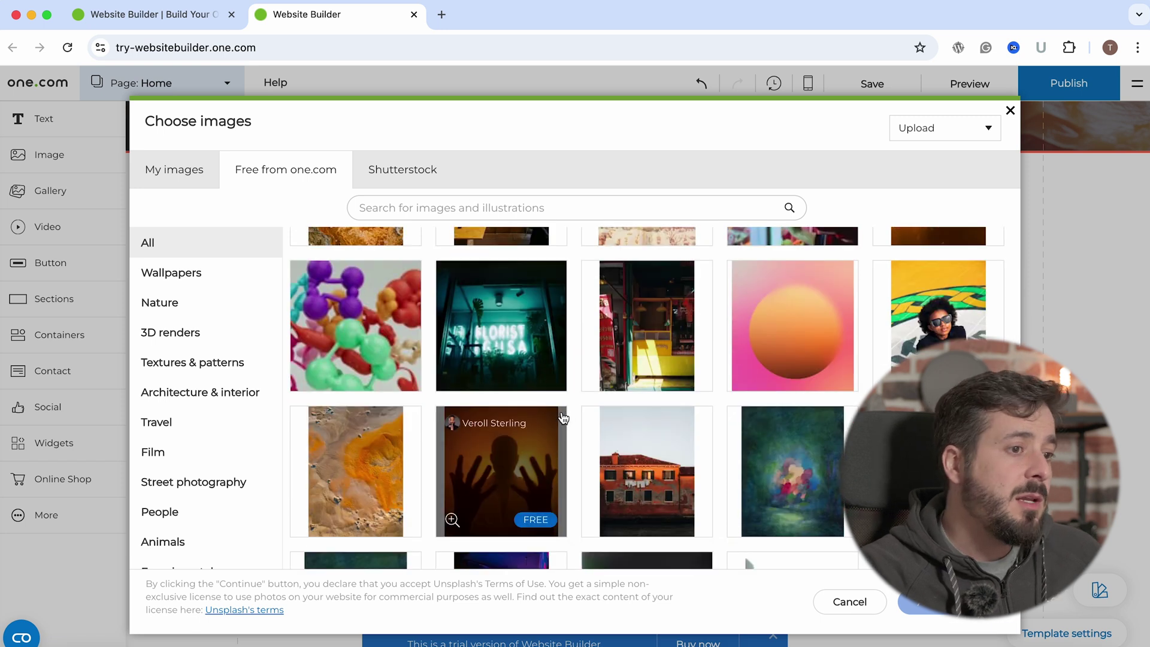
left_click(505, 207)
type("res")
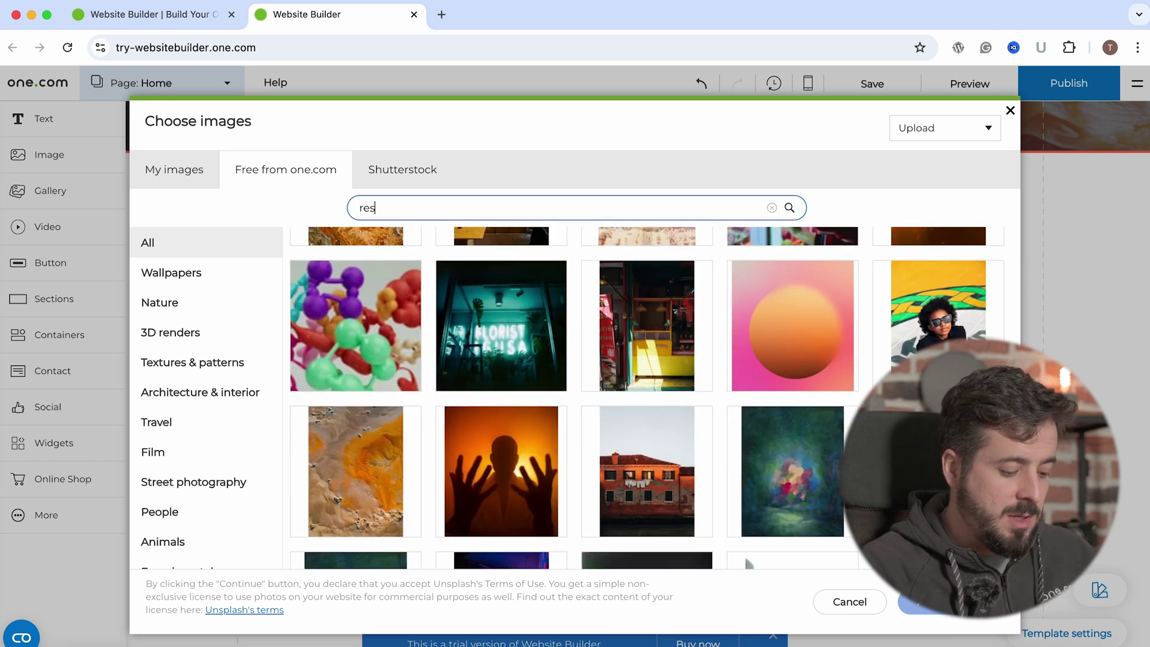
type("taurant")
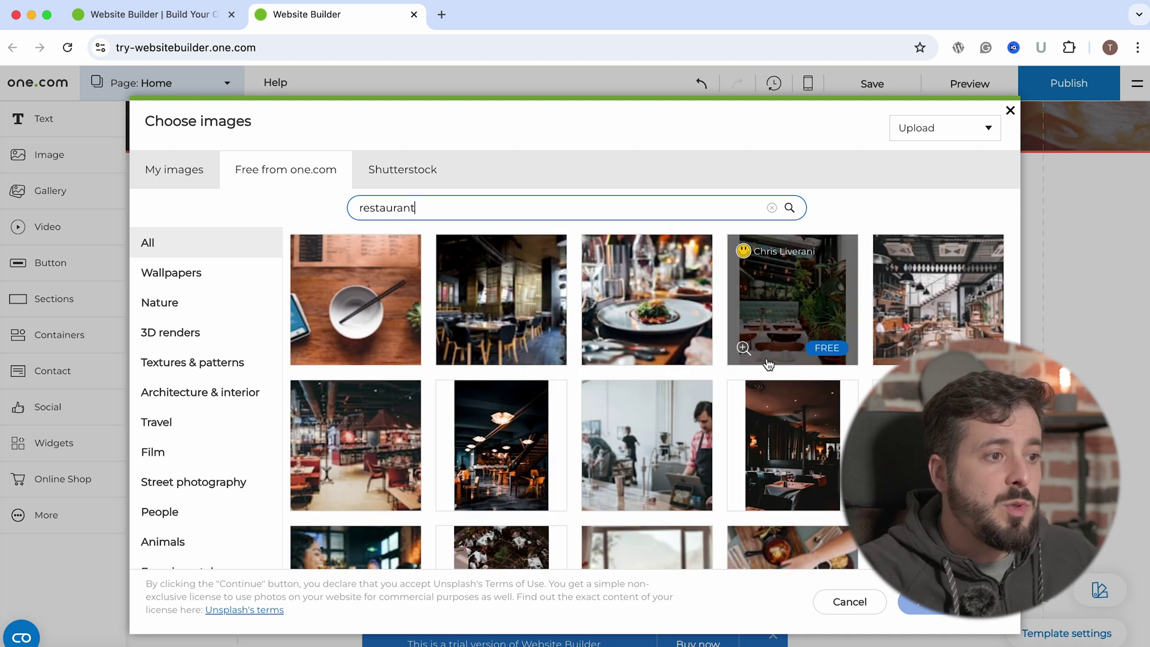
scroll(716, 472, "down", 2)
scroll(716, 472, "down", 4)
scroll(732, 430, "down", 2)
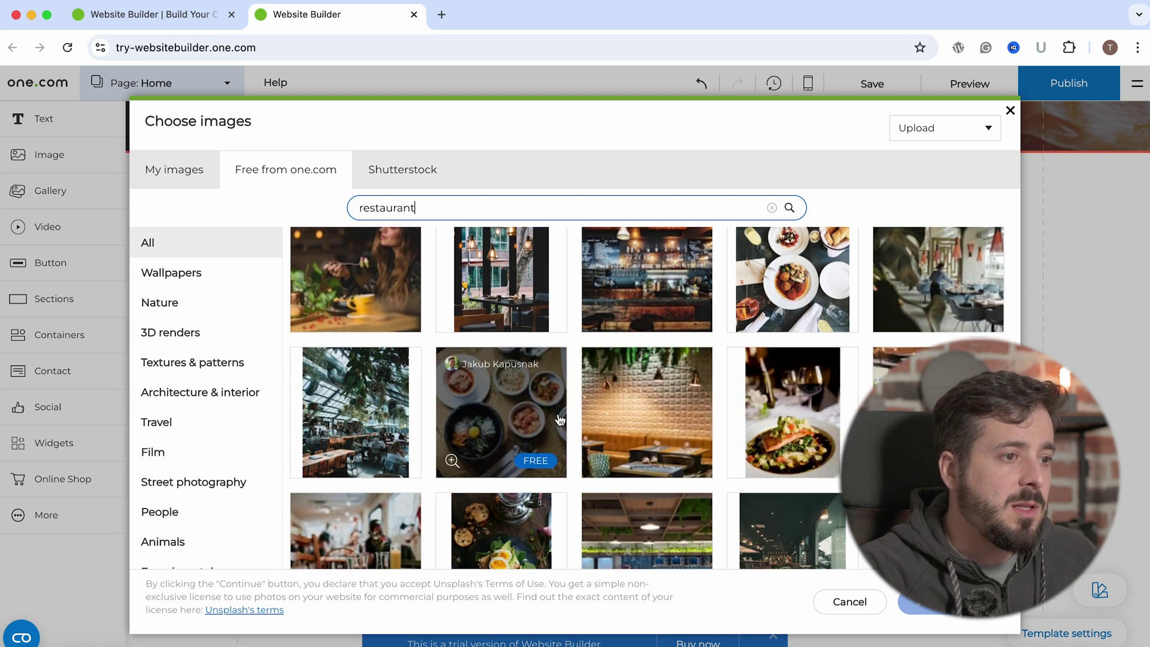
left_click(506, 416)
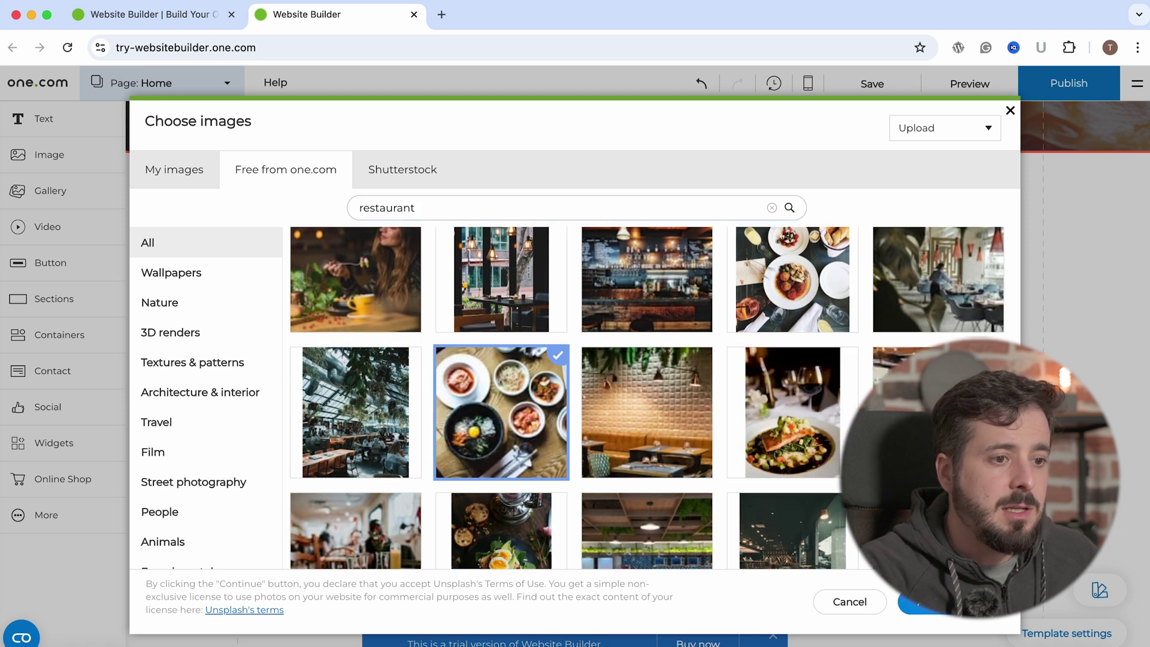
left_click(910, 602)
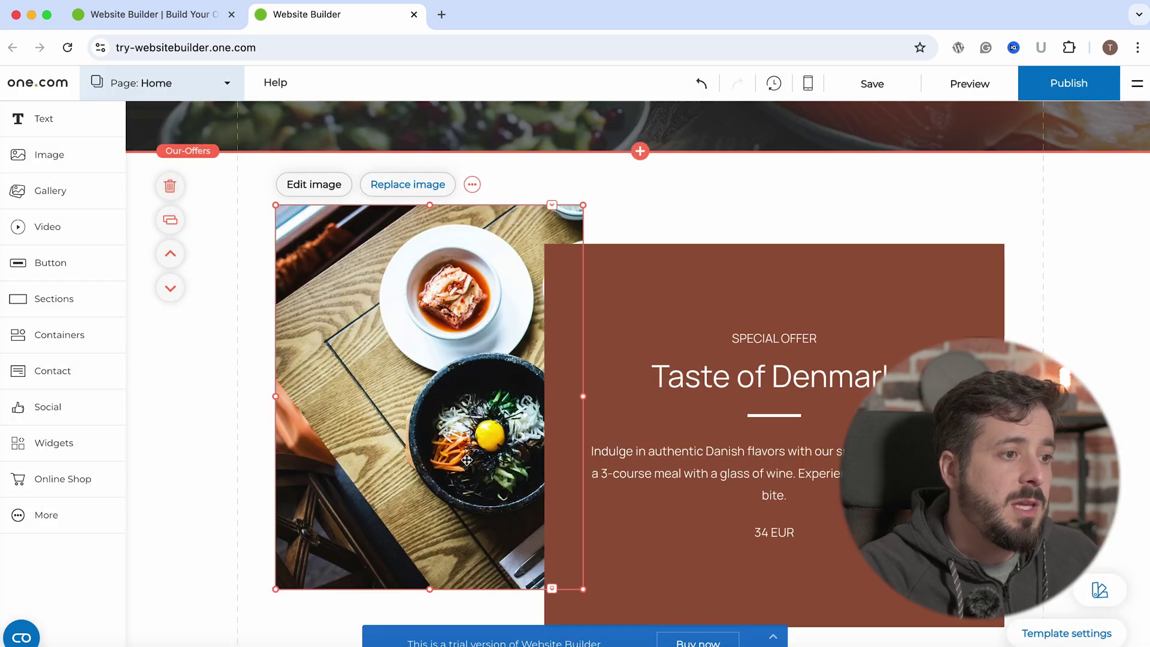
Shift the new photo within its crop so the bowls of side dishes show.
double_click(466, 460)
left_click_drag(472, 407, 289, 411)
left_click(860, 200)
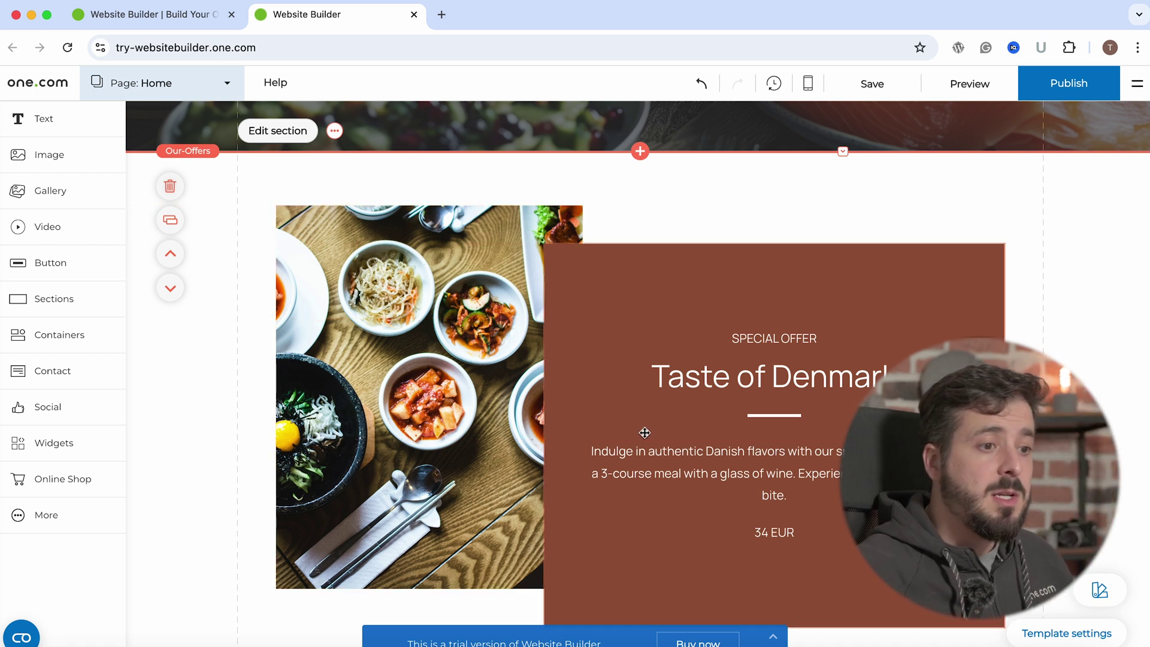
Try swapping the photo and offer box sides, then undo both moves with Cmd+Z.
scroll(421, 205, "down", 1)
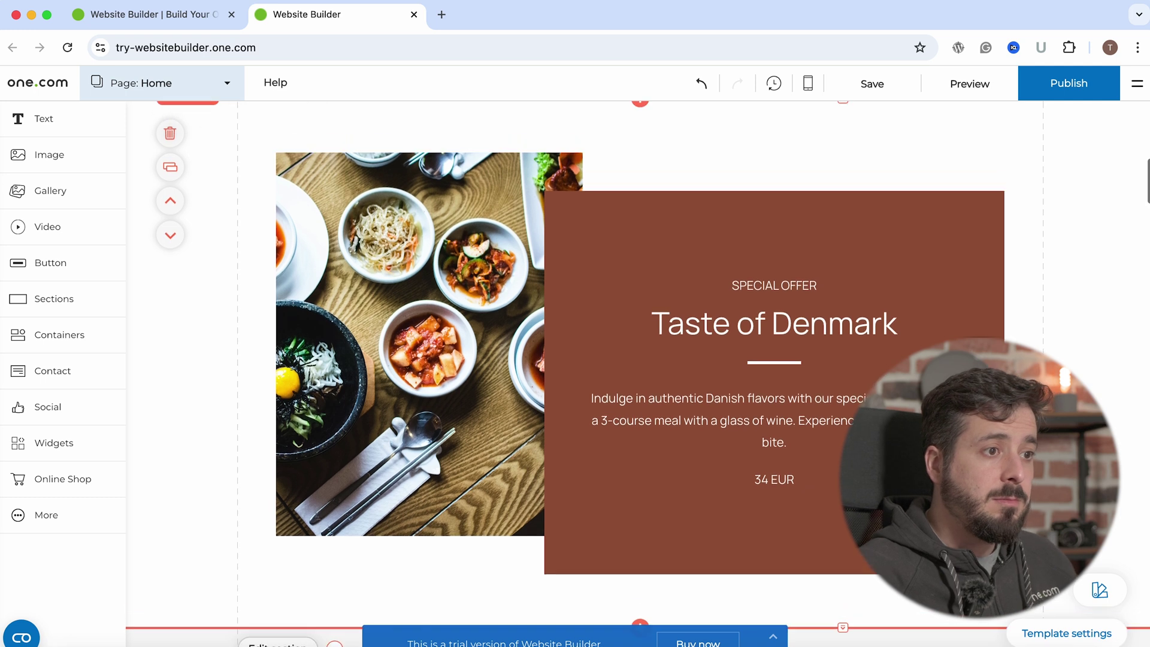
left_click_drag(421, 205, 801, 185)
left_click_drag(608, 205, 351, 223)
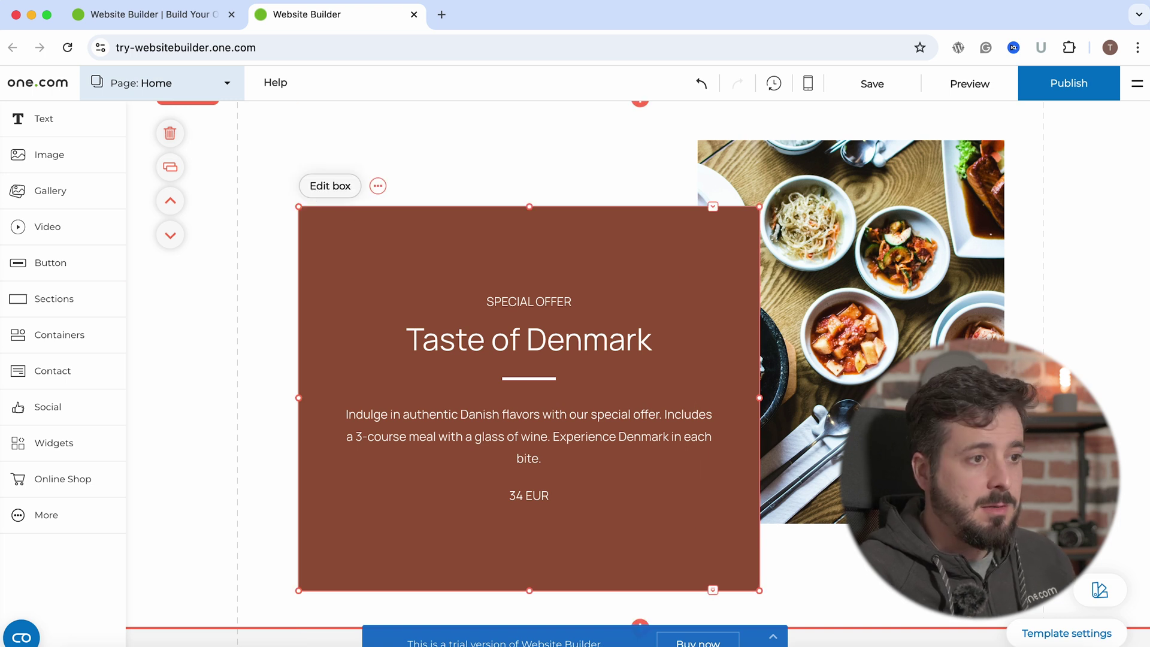
key("super+z")
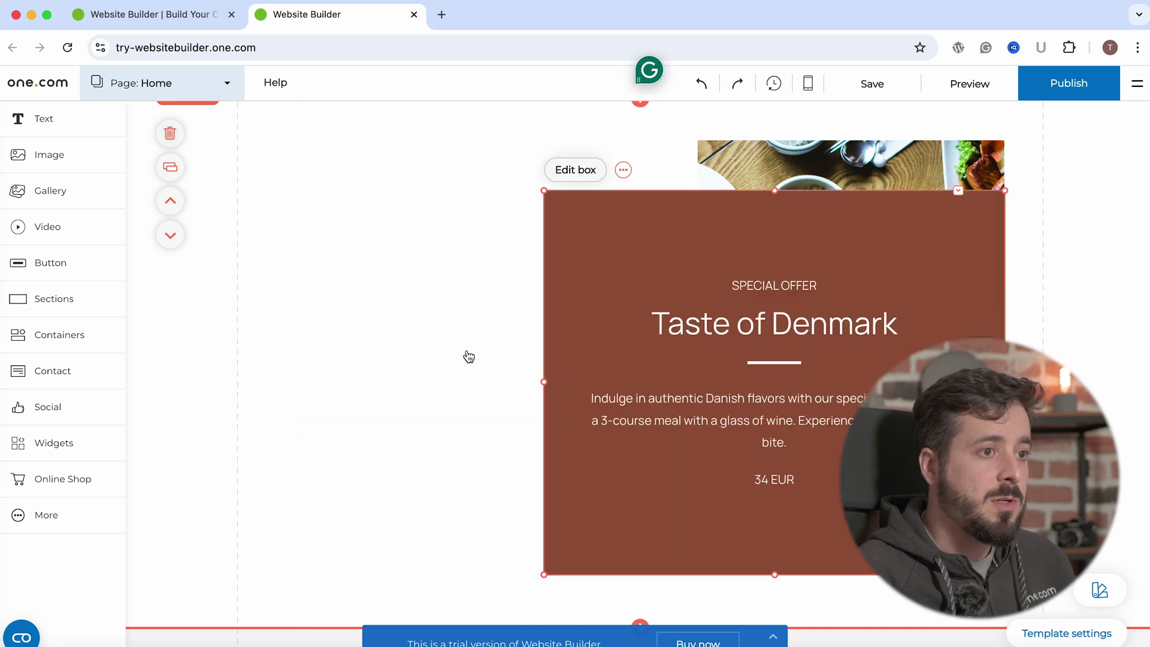
left_click(477, 275)
key("super+z")
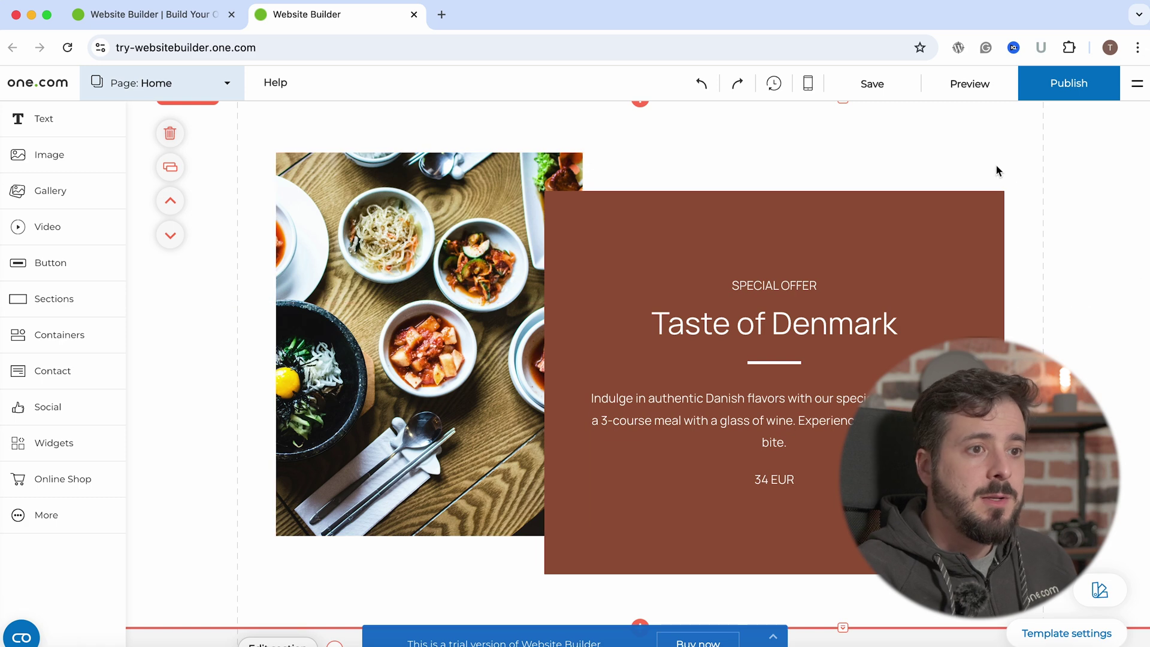
scroll(1079, 362, "down", 6)
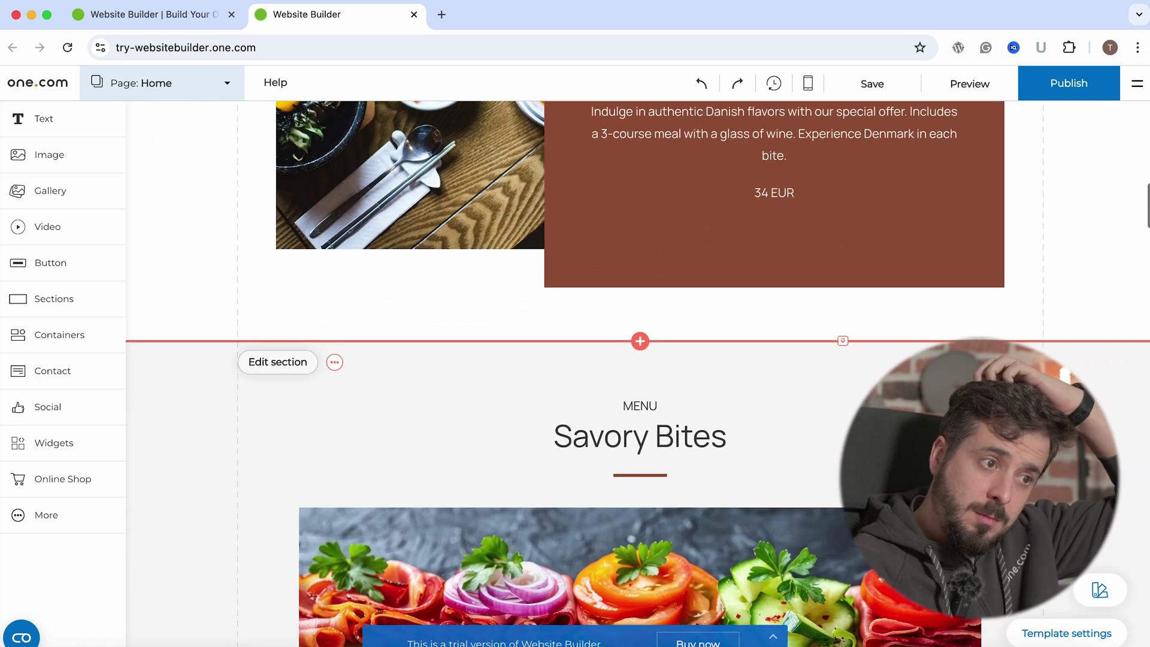
scroll(1079, 362, "down", 18)
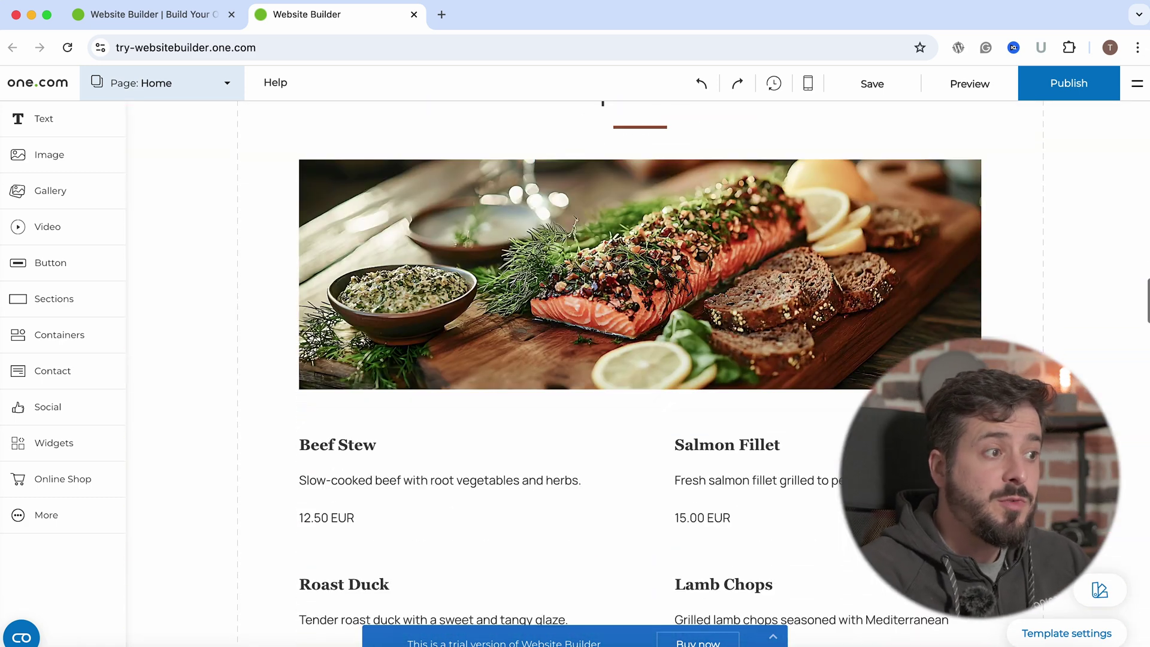
scroll(1079, 362, "up", 20)
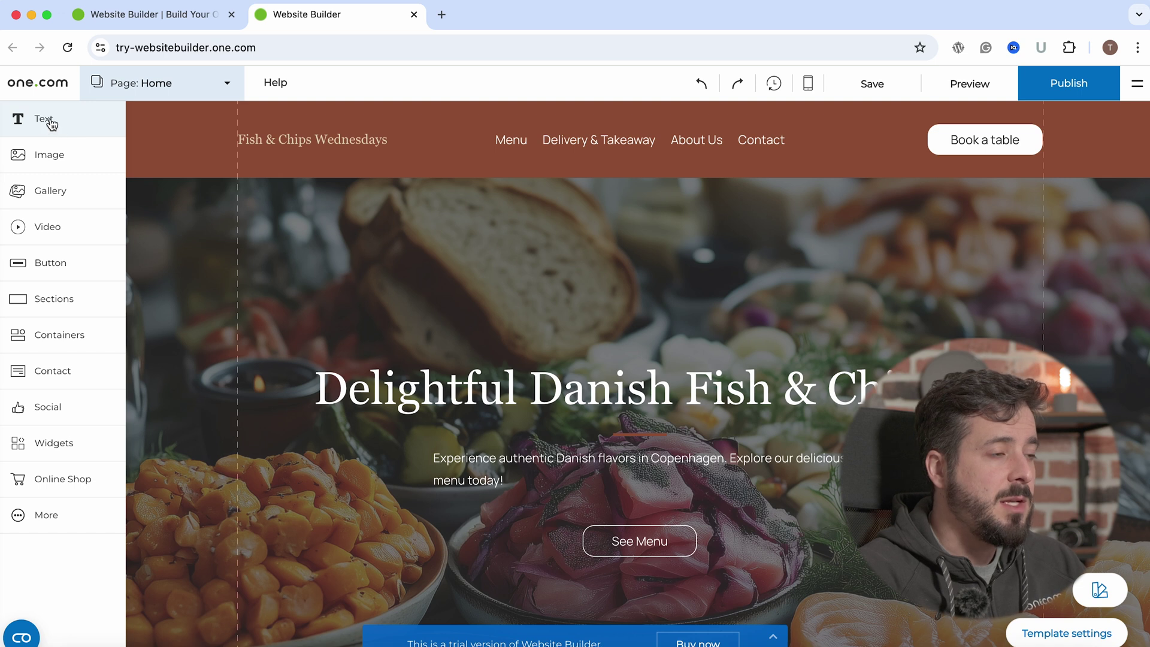
Add a Heading 1 text and place it above 'Delightful Danish Fish & Chips' in the hero.
left_click(51, 122)
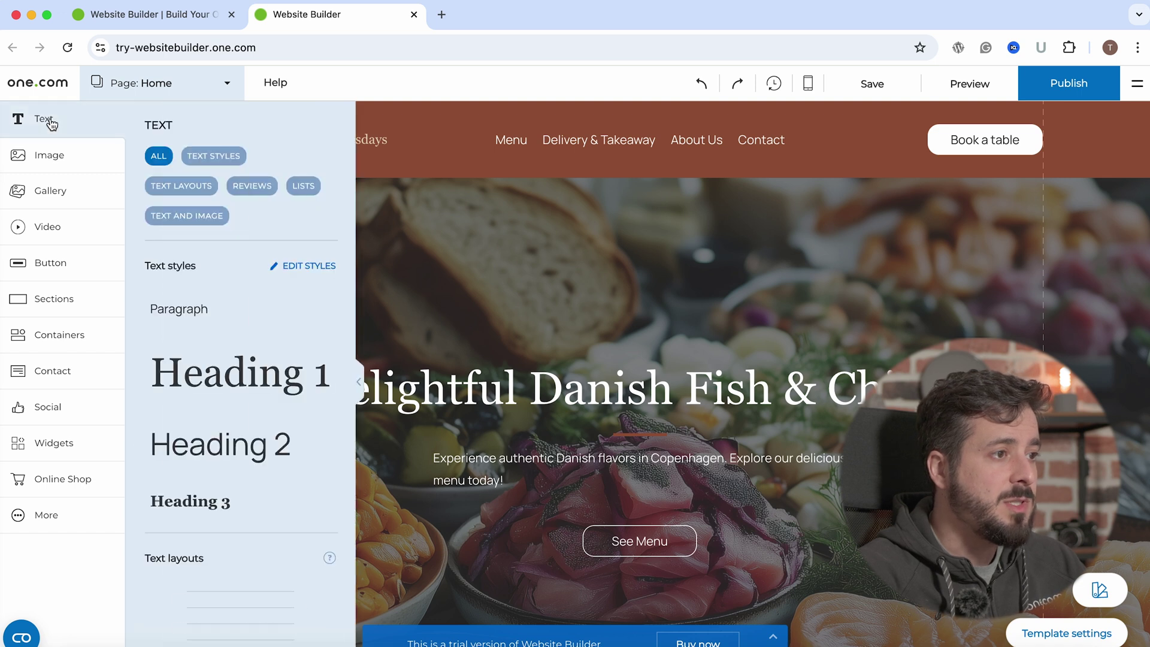
left_click(231, 372)
left_click_drag(563, 361, 564, 258)
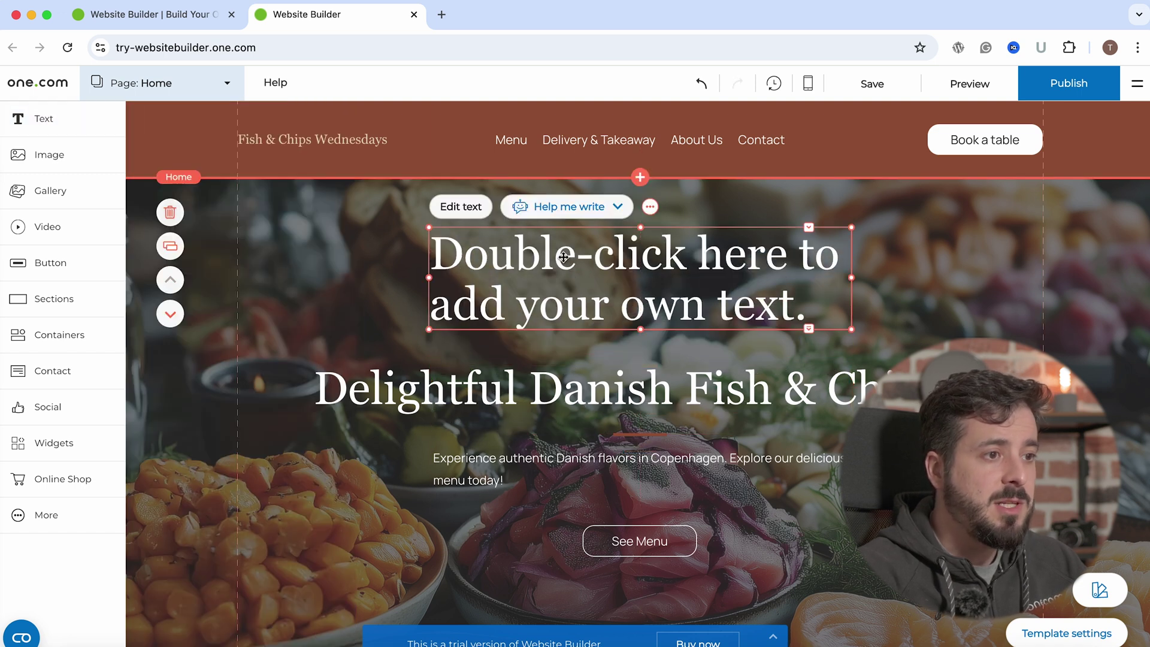
Browse the Image, Gallery, Video, Button and Sections element panels.
left_click(51, 157)
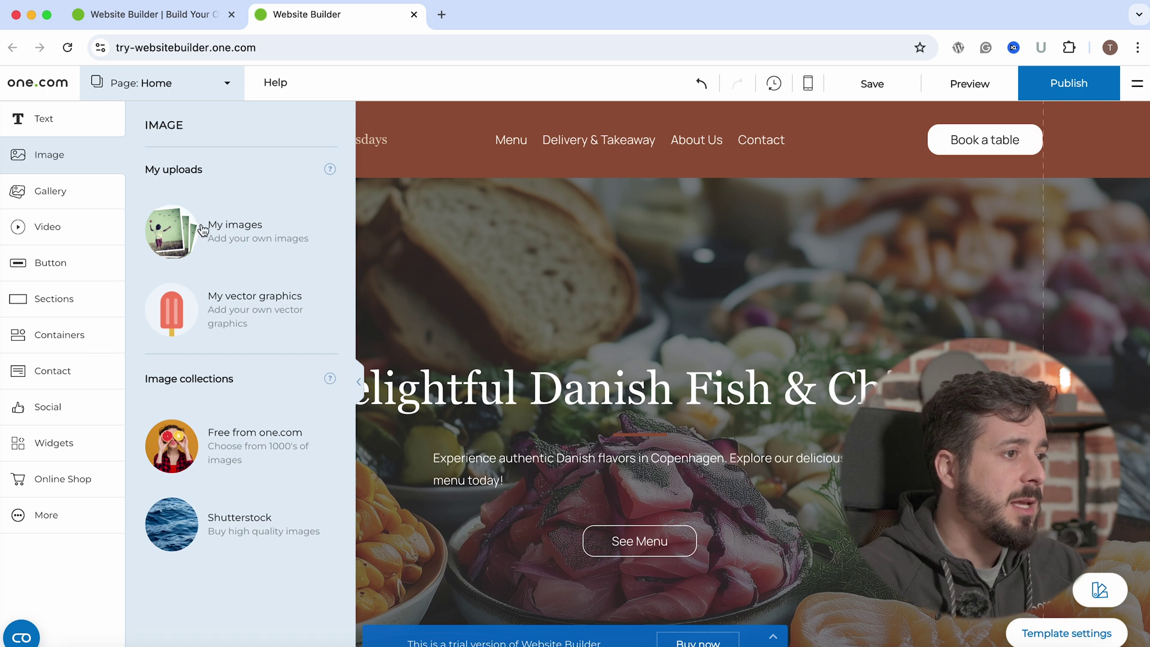
left_click(55, 192)
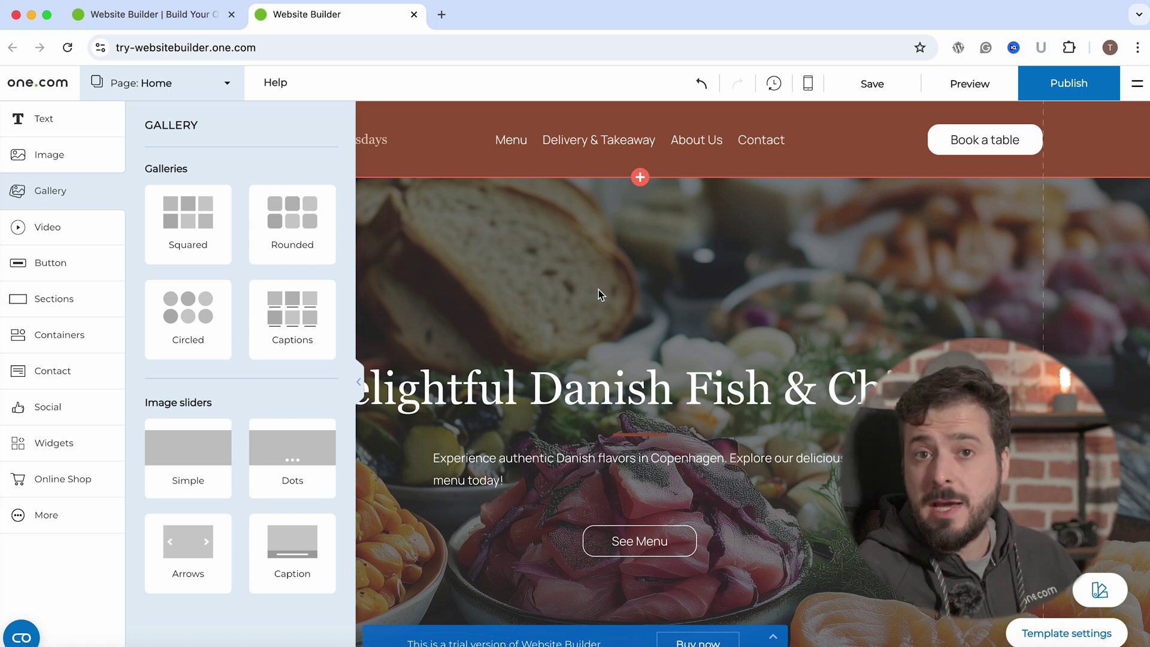
left_click(71, 236)
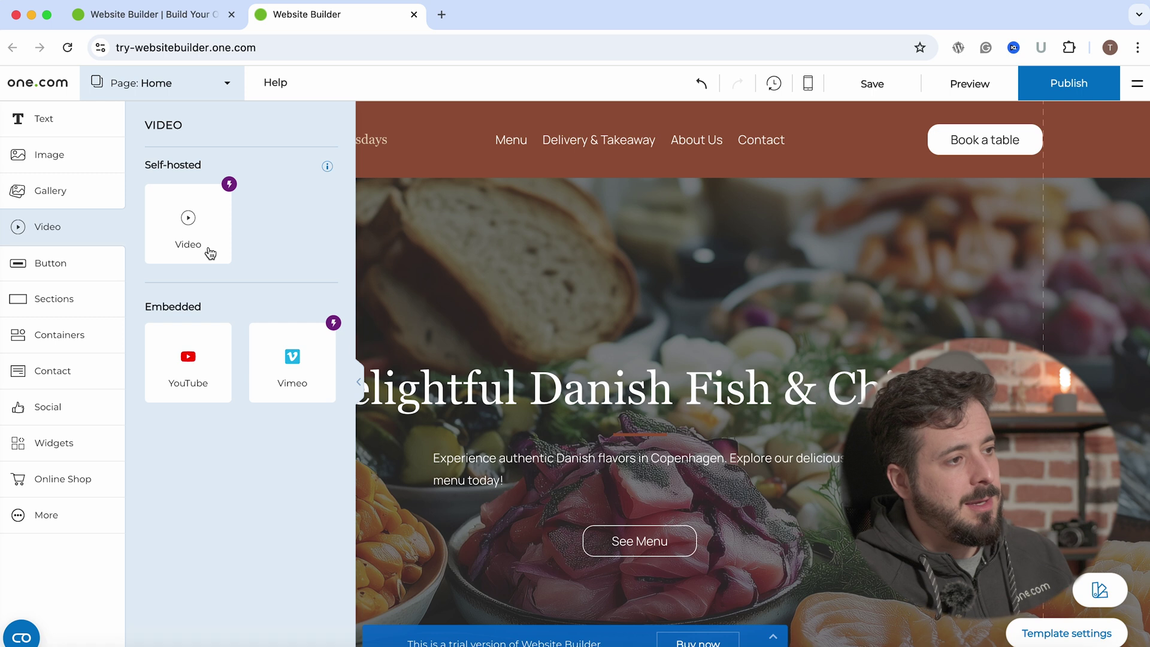
left_click(79, 263)
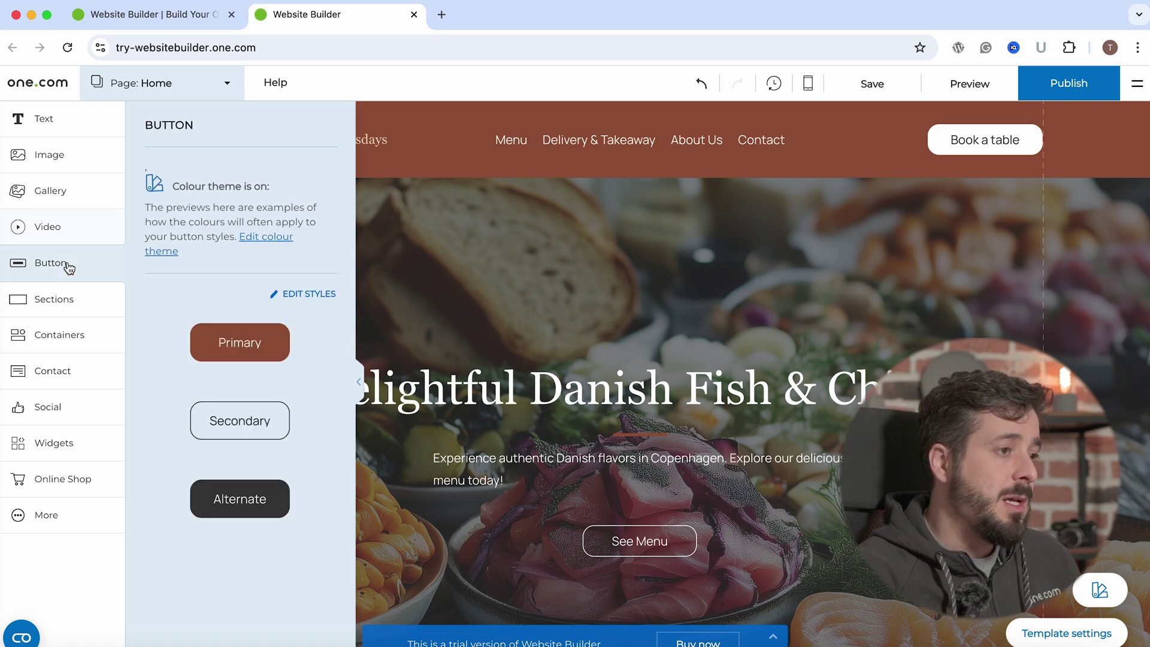
left_click(71, 306)
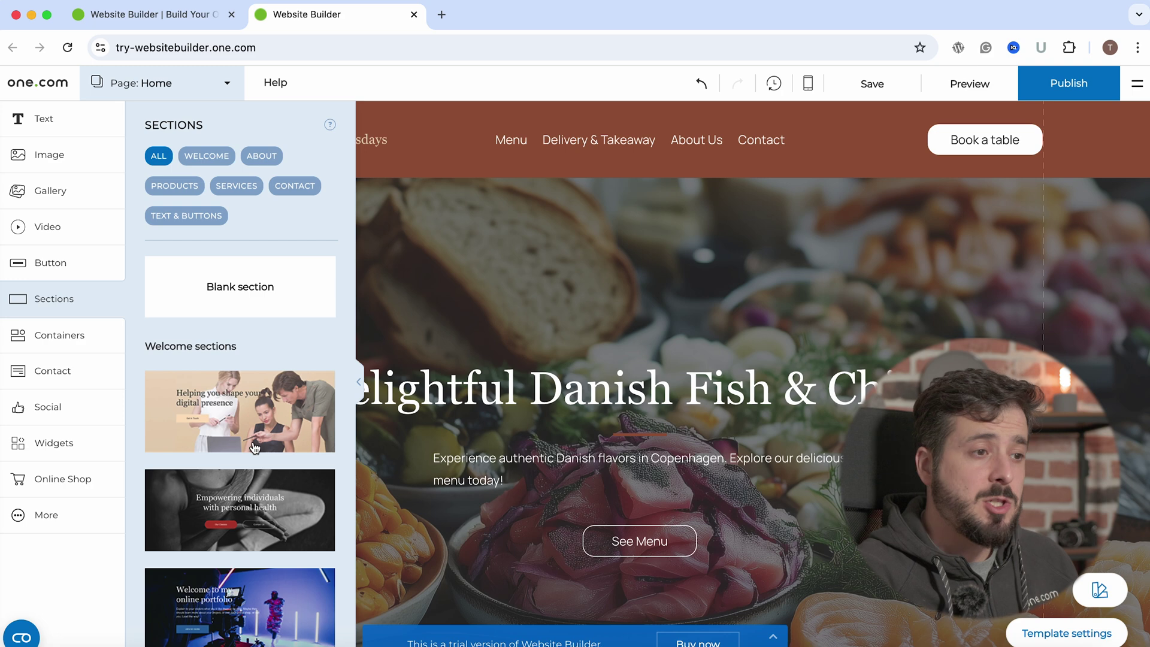
Close the sections library and start a new section below the Taste of Denmark offer.
left_click(595, 293)
scroll(567, 465, "down", 10)
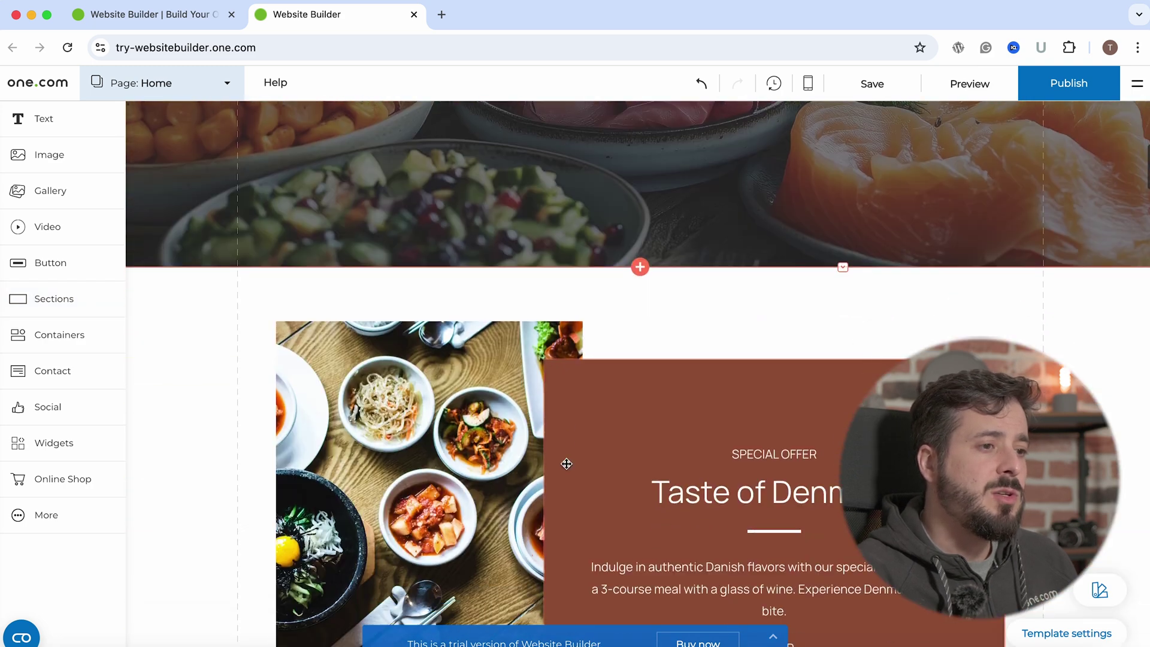
scroll(567, 464, "down", 10)
scroll(566, 464, "up", 6)
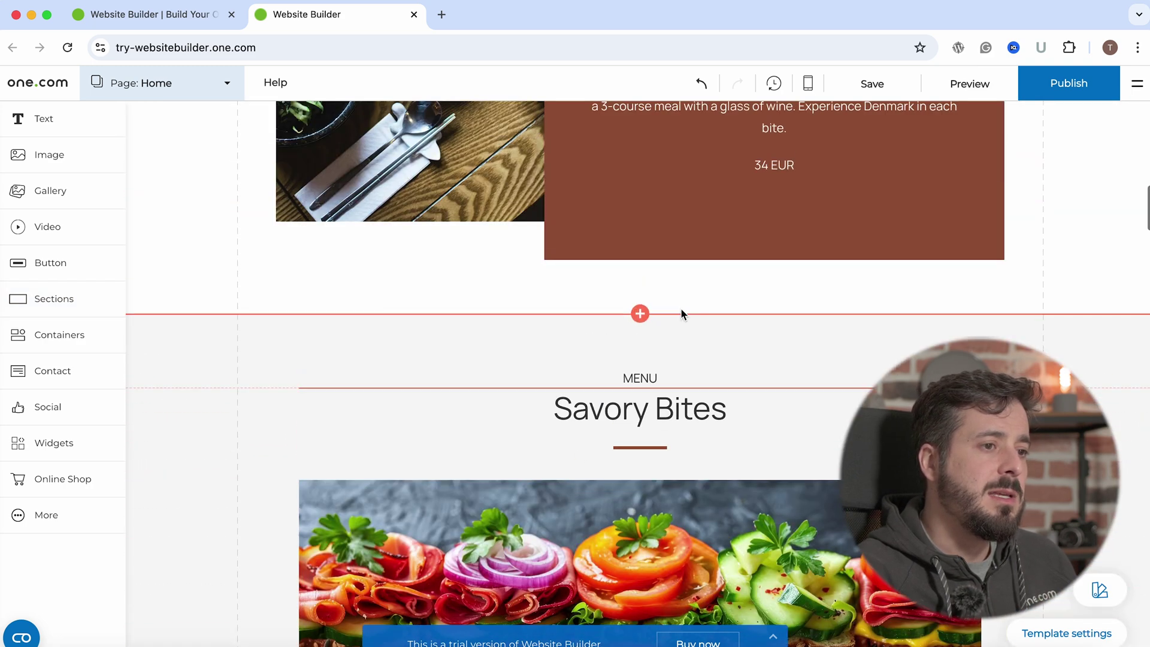
left_click(641, 313)
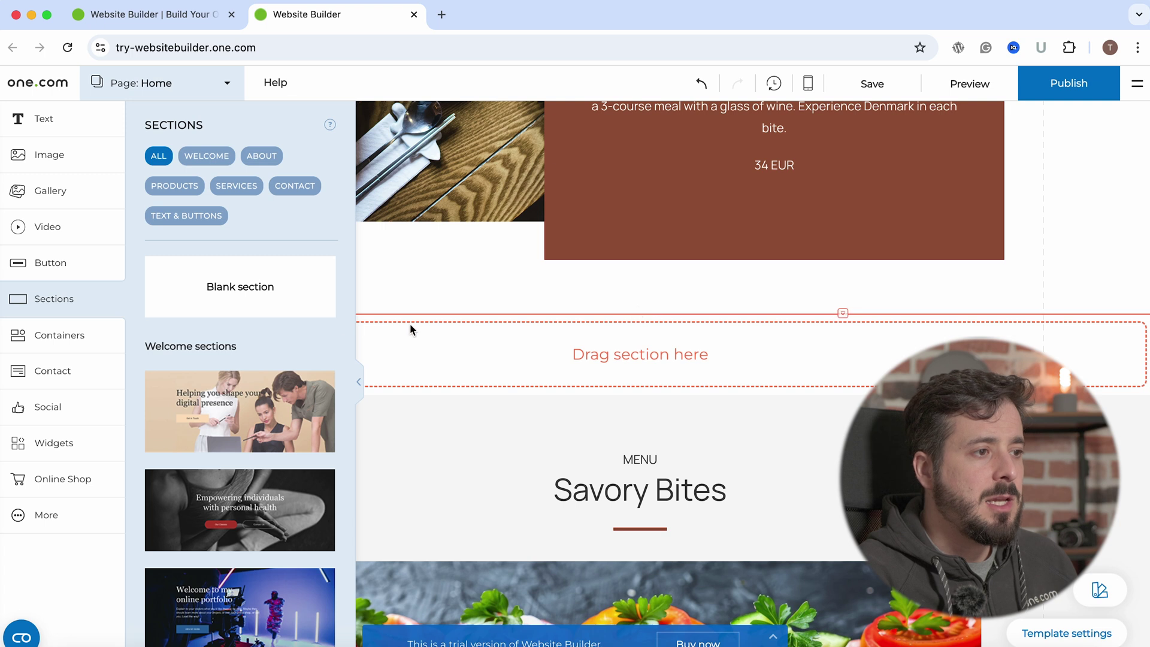
Choose Blank section from the templates, then look through the container designs.
scroll(238, 457, "down", 15)
scroll(301, 366, "down", 10)
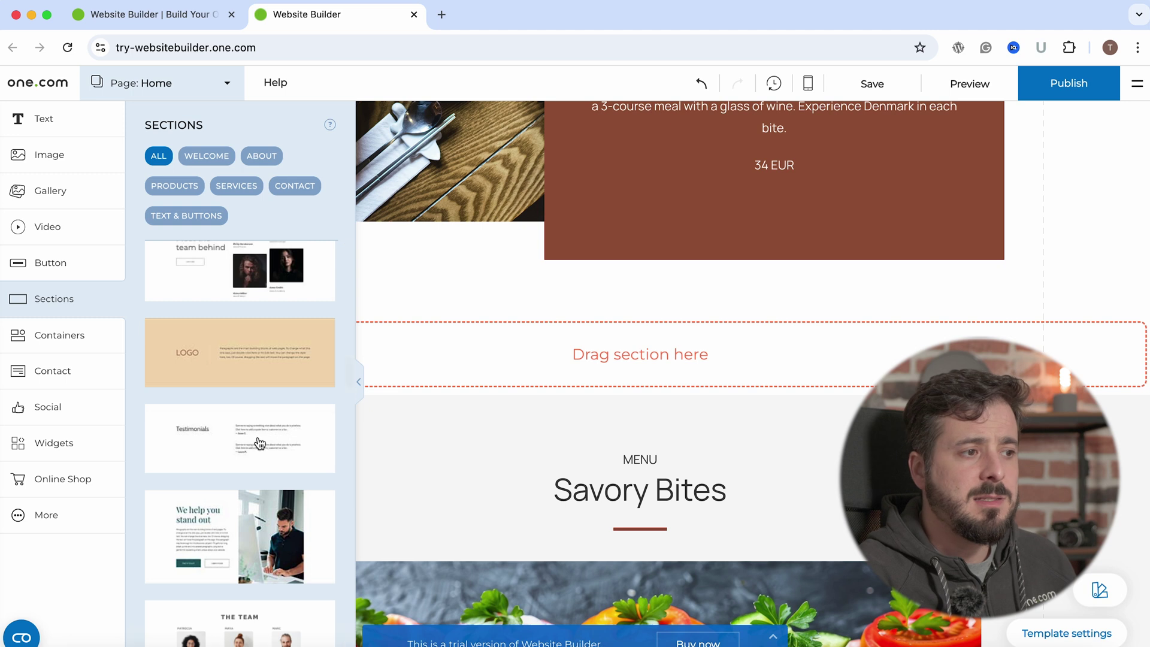
scroll(264, 441, "down", 10)
scroll(257, 443, "down", 5)
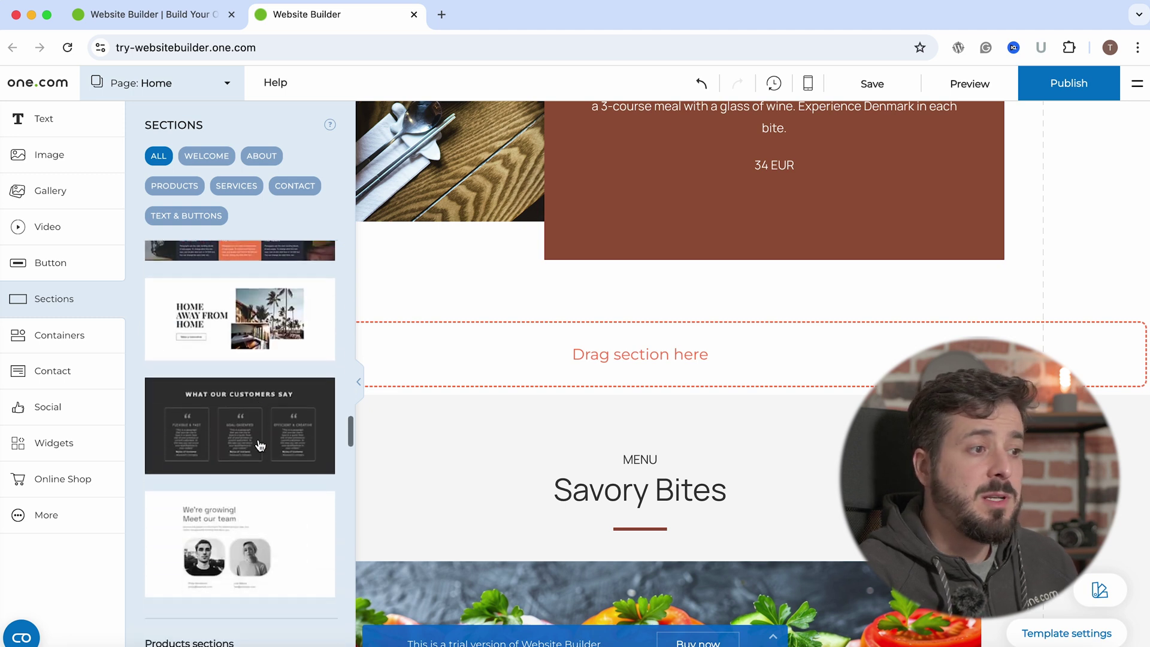
scroll(257, 444, "up", 20)
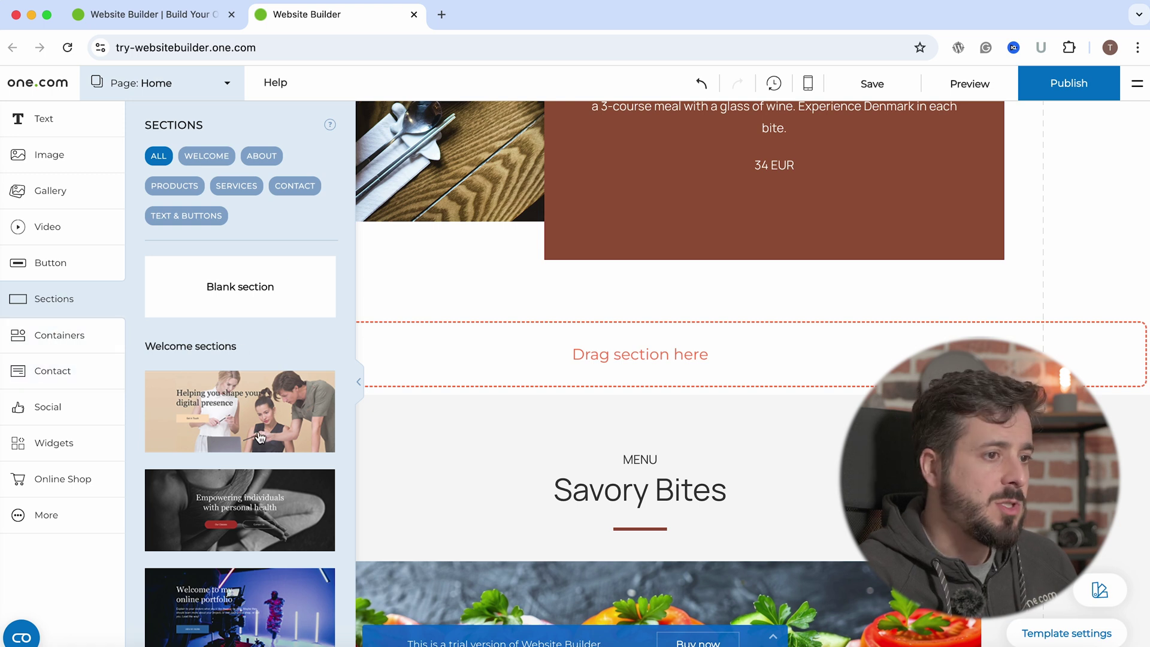
left_click(268, 299)
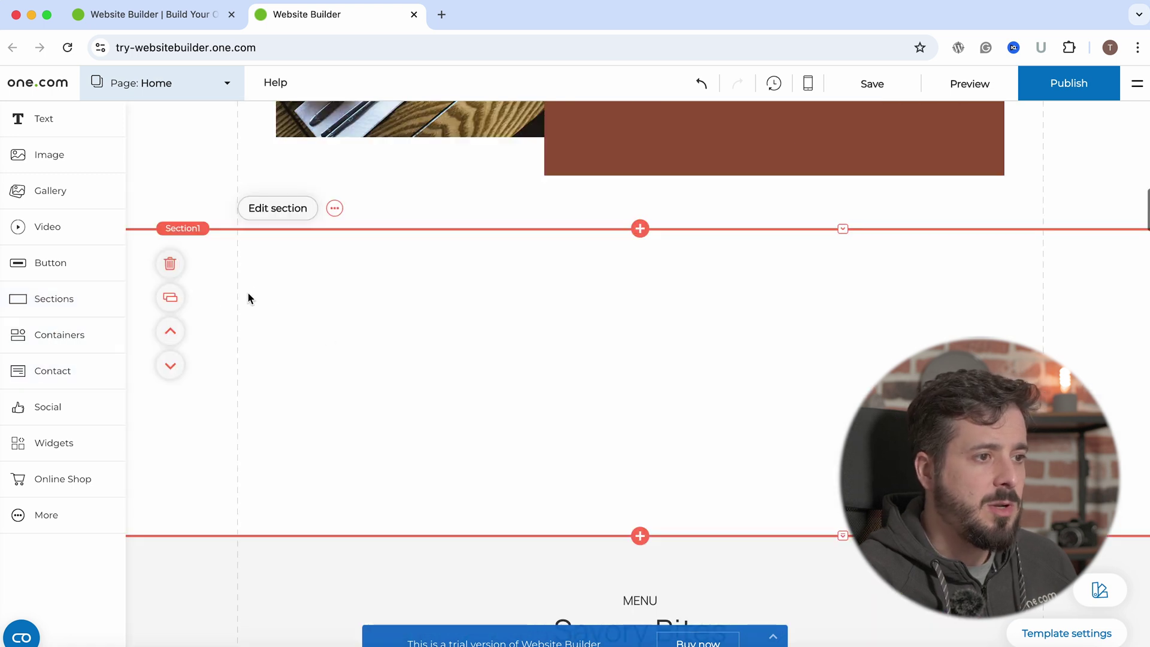
left_click(60, 339)
scroll(336, 497, "down", 10)
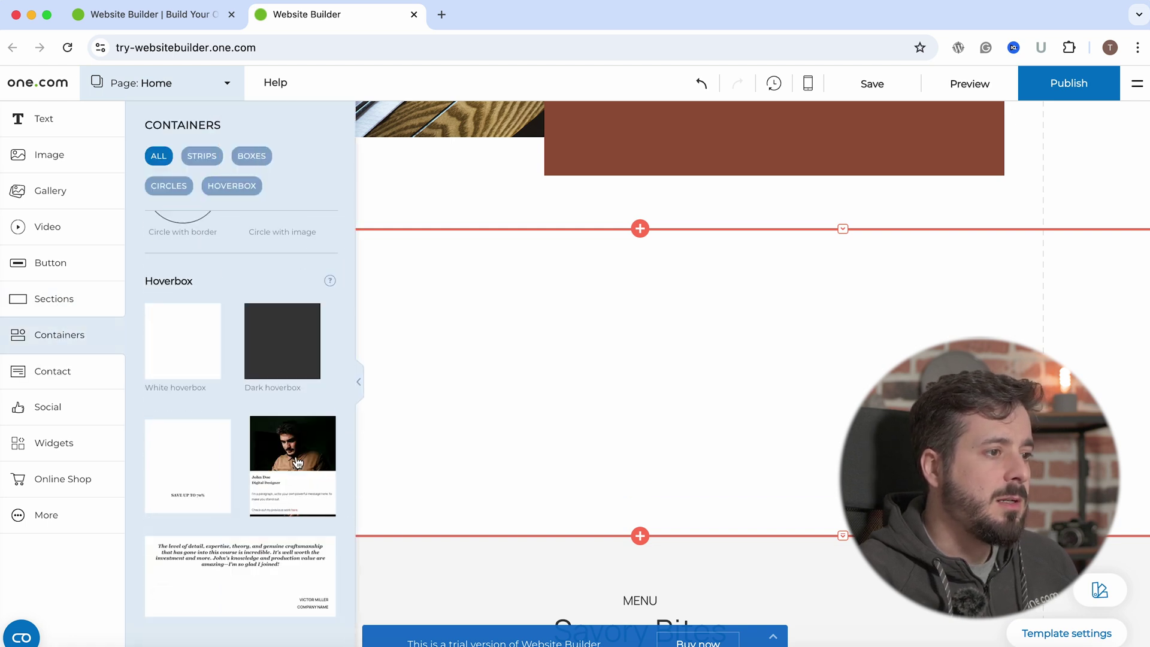
Drop a sample profile hoverbox into the new section and shift it to the right.
left_click_drag(293, 465, 577, 387)
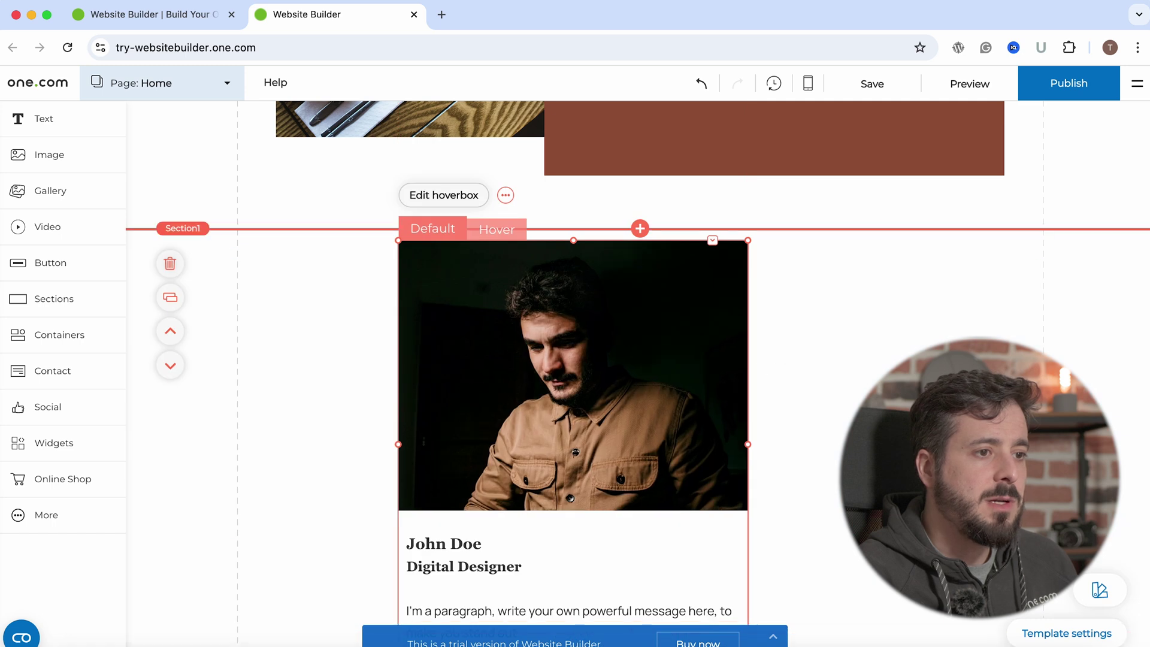
scroll(805, 258, "down", 5)
left_click_drag(572, 258, 805, 258)
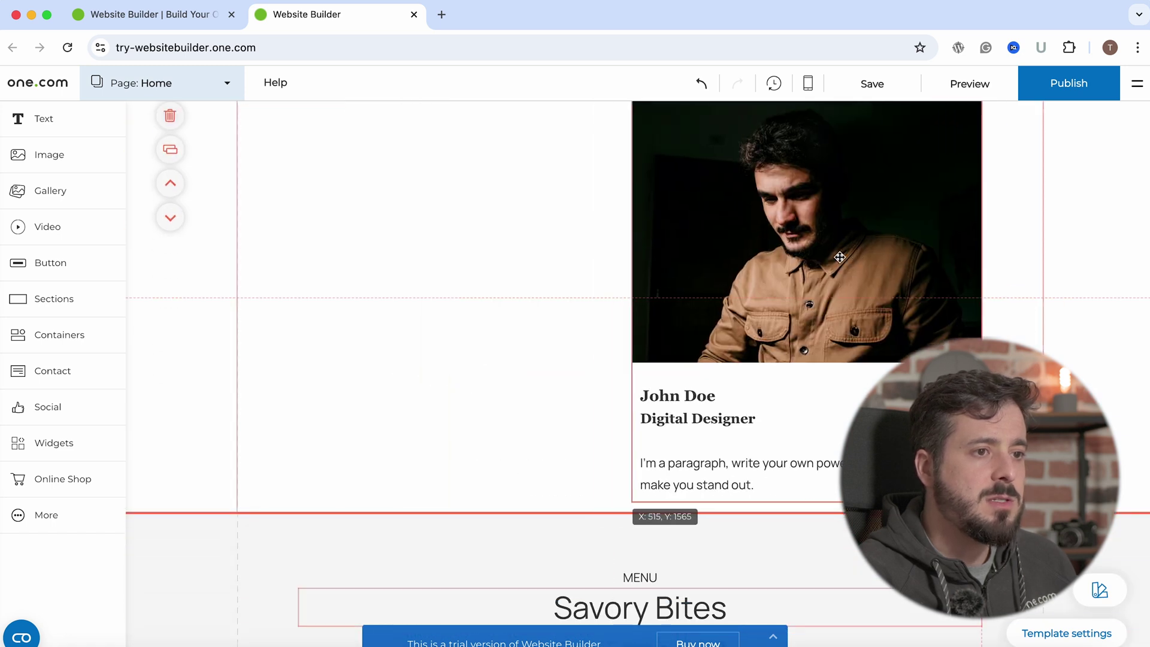
scroll(539, 303, "up", 8)
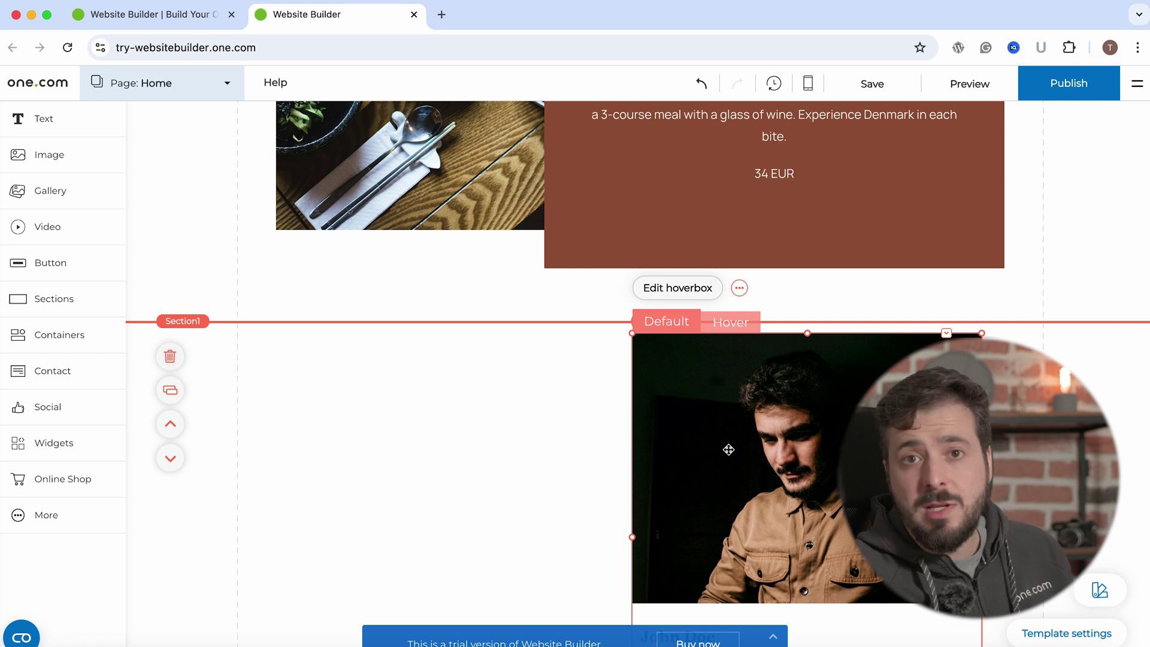
Delete the hoverbox so the new section is empty again.
key("Delete")
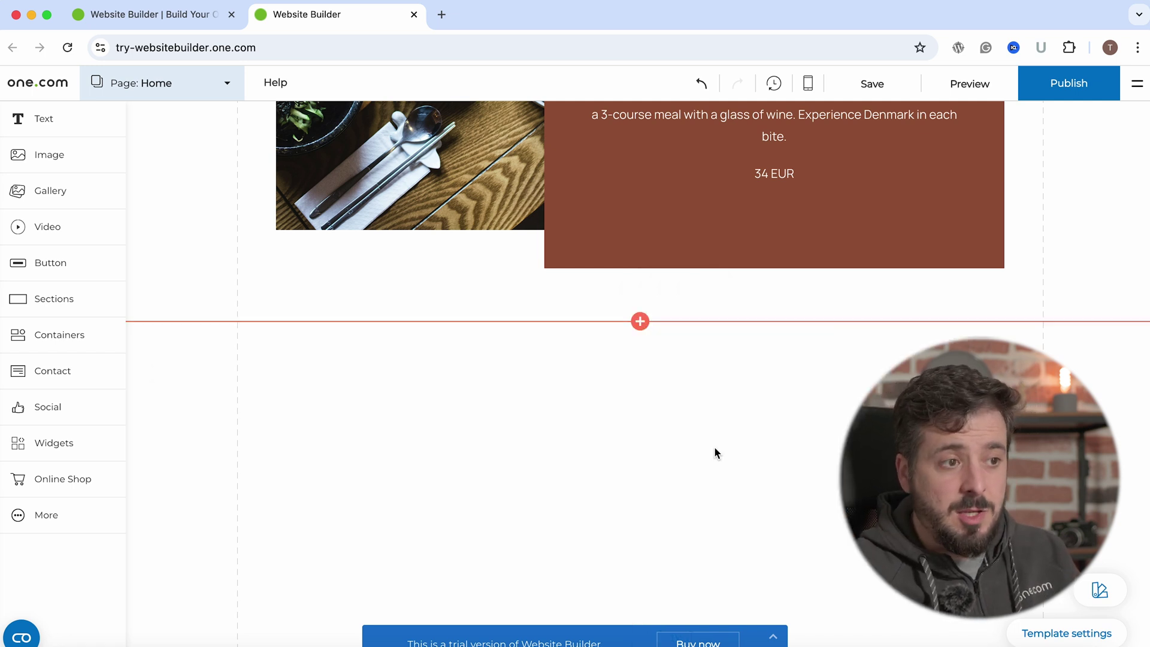
scroll(586, 409, "down", 2)
scroll(586, 410, "down", 3)
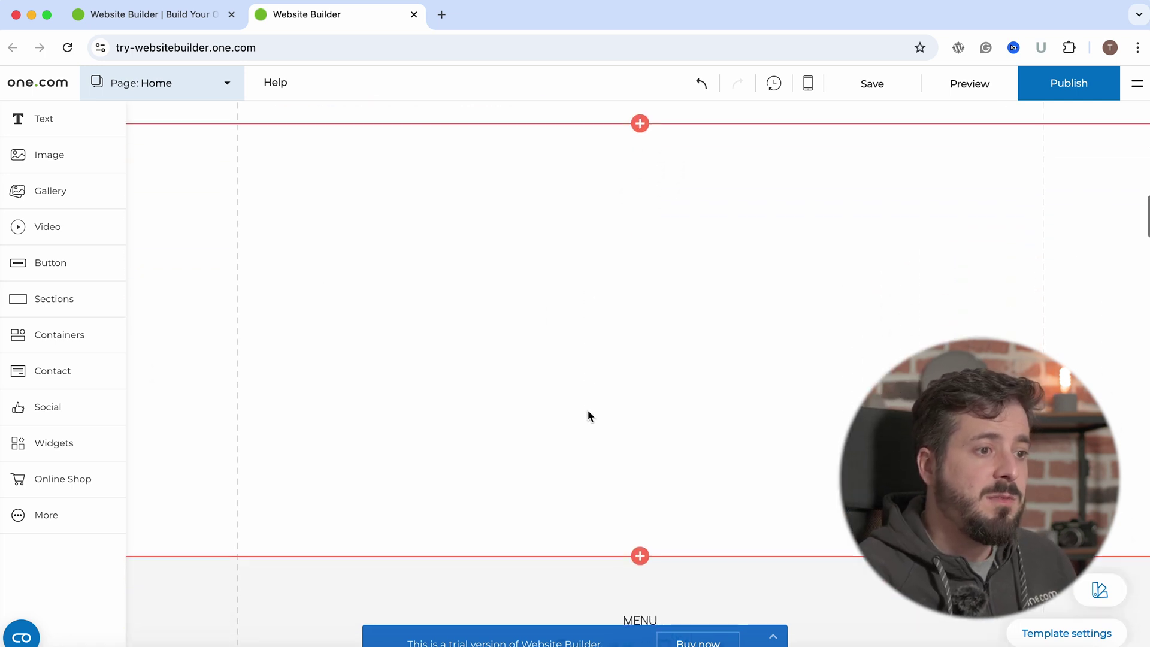
scroll(599, 402, "up", 2)
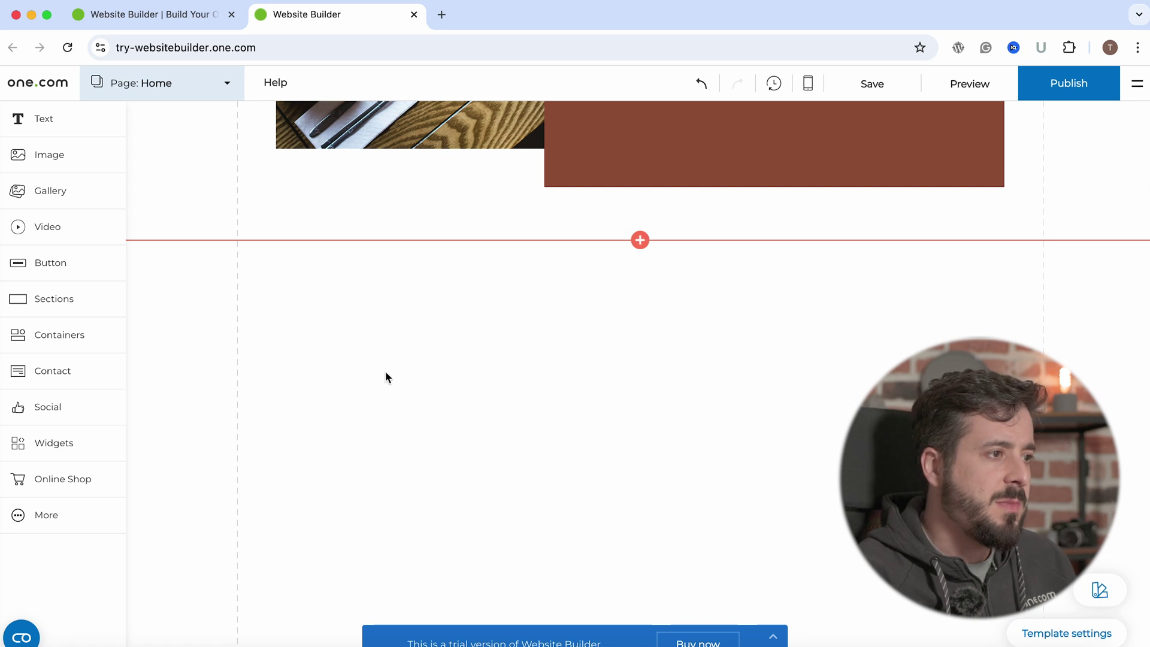
Insert the ready-made 'I'M JAKE' videographer section with portrait photo below the empty section.
left_click(65, 306)
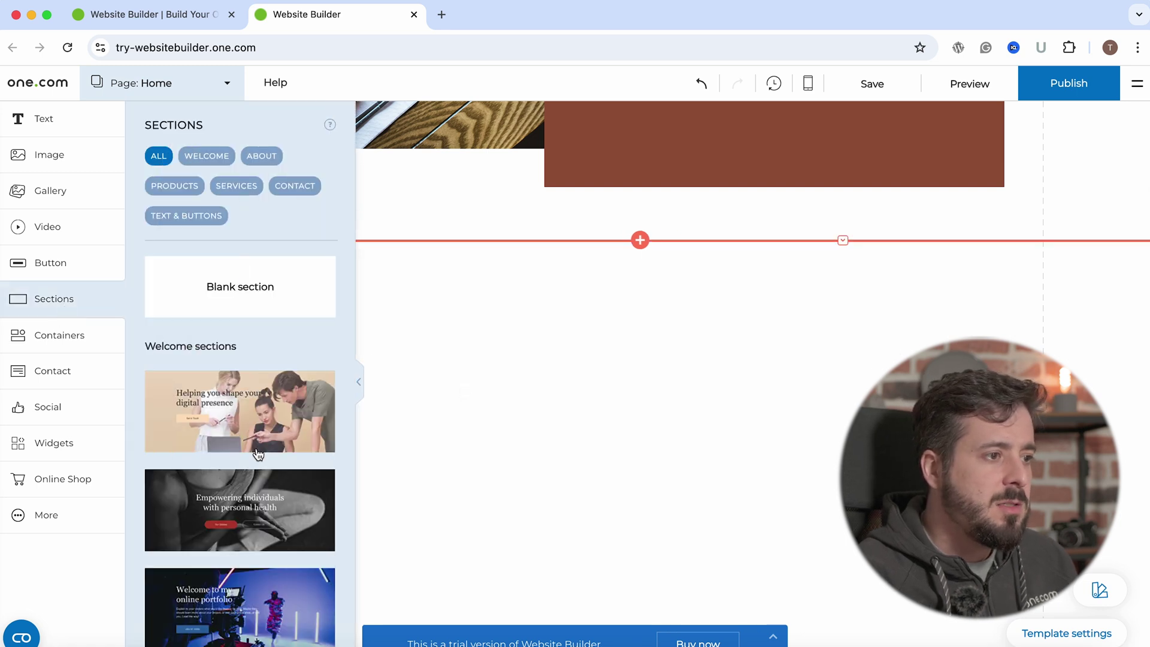
scroll(259, 454, "down", 10)
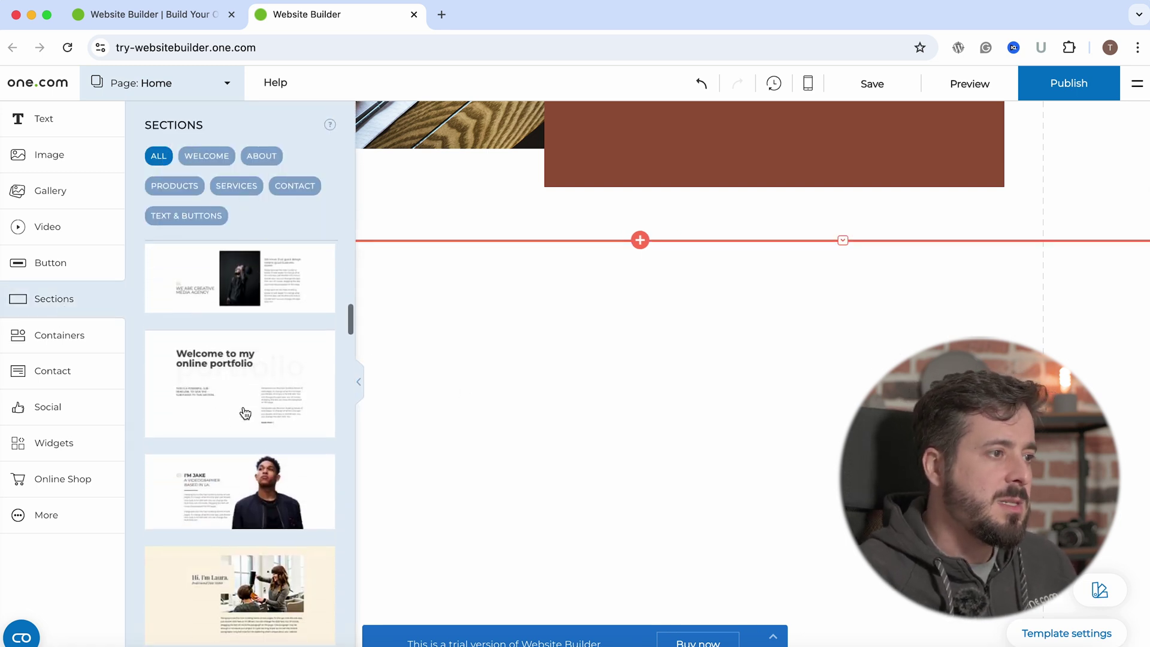
scroll(285, 410, "up", 1)
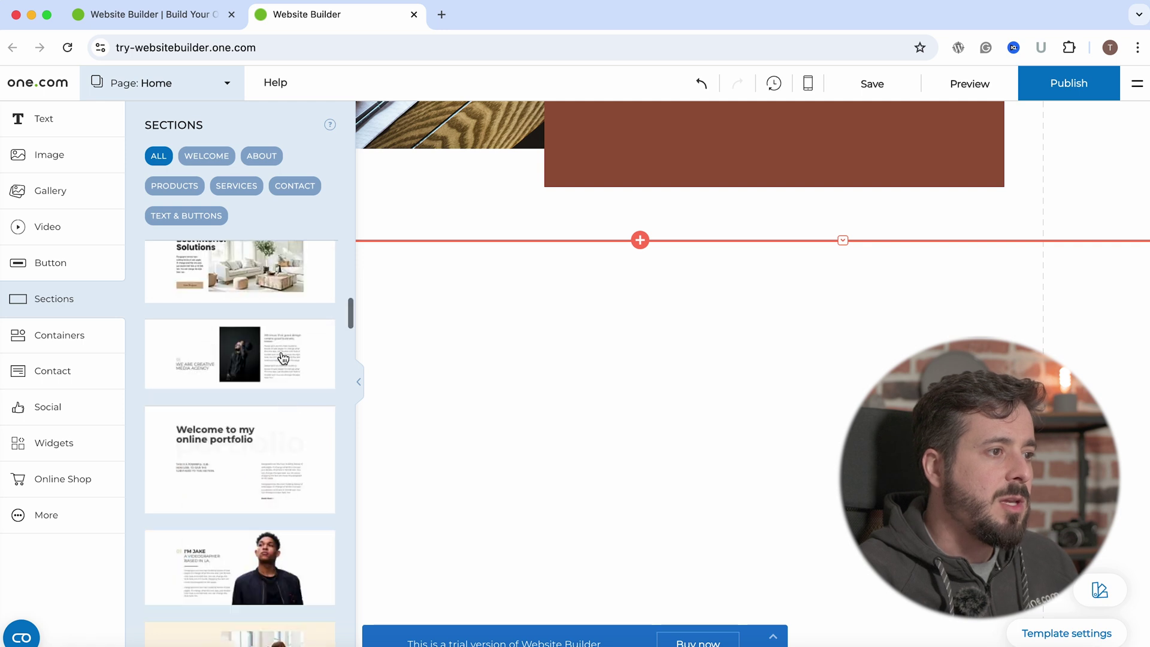
scroll(303, 392, "down", 3)
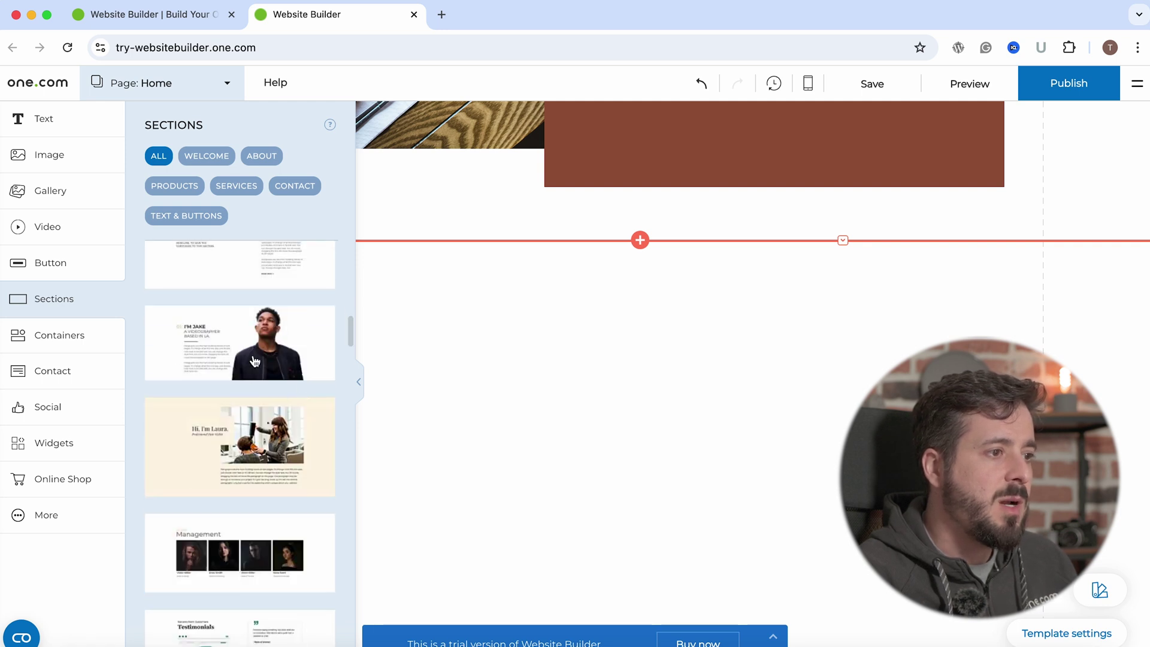
left_click(260, 368)
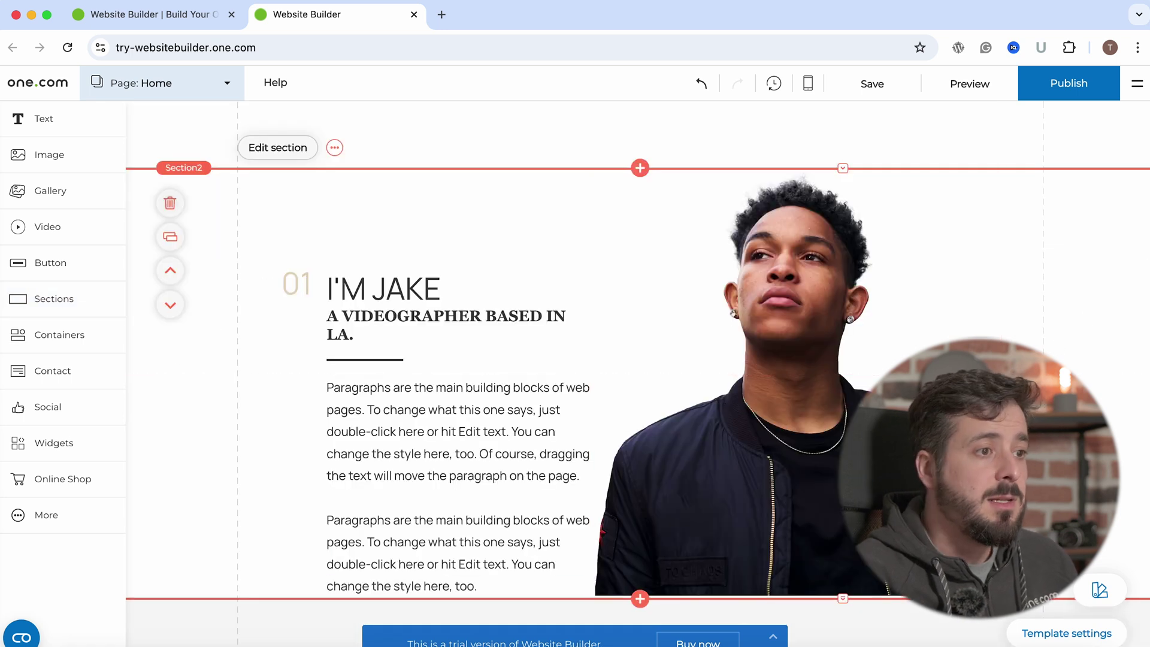
scroll(818, 353, "up", 1)
scroll(818, 353, "down", 4)
scroll(818, 353, "up", 4)
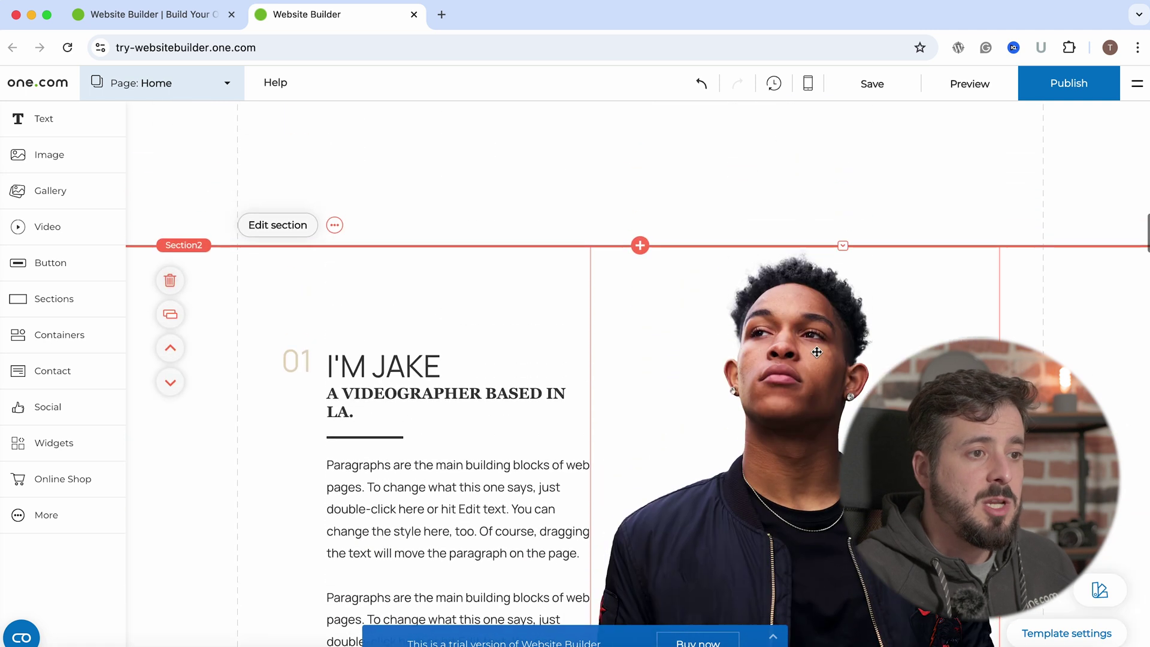
scroll(818, 353, "up", 5)
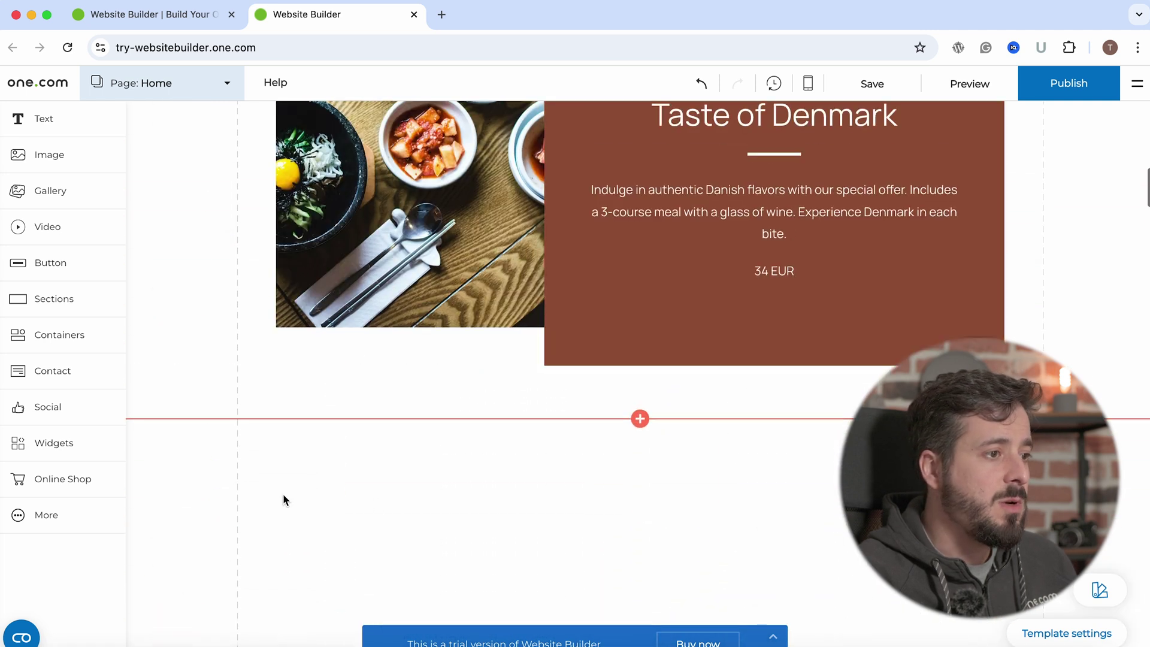
scroll(623, 507, "down", 8)
scroll(631, 495, "up", 3)
Move the empty section down and back up, then delete it.
left_click(537, 258)
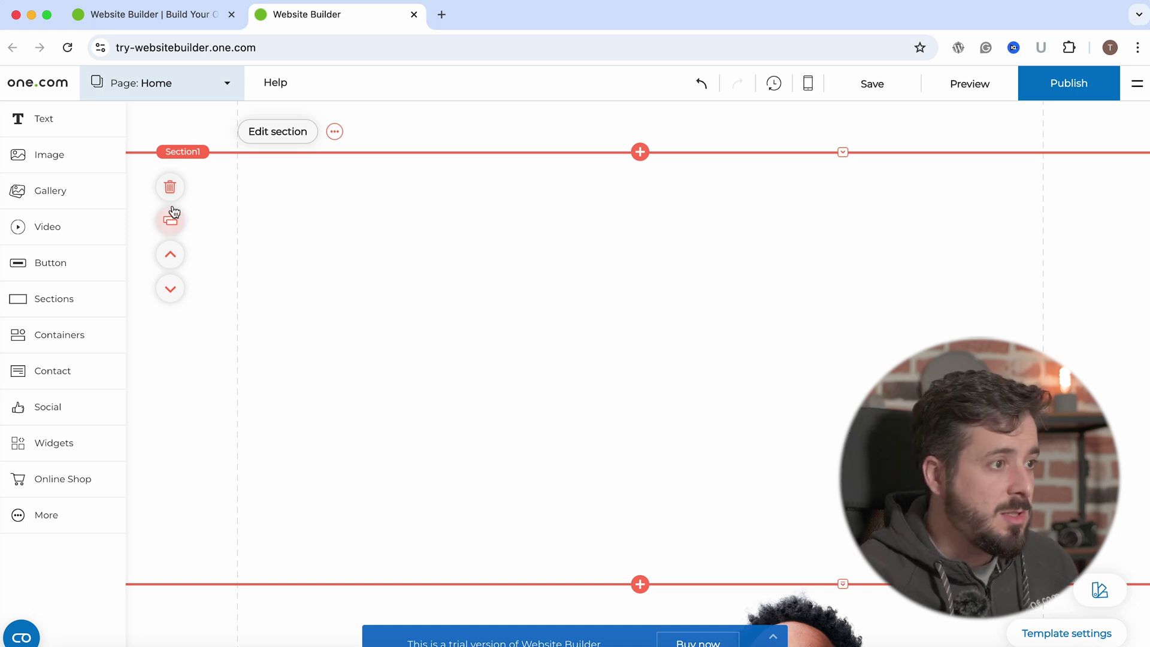
left_click(170, 290)
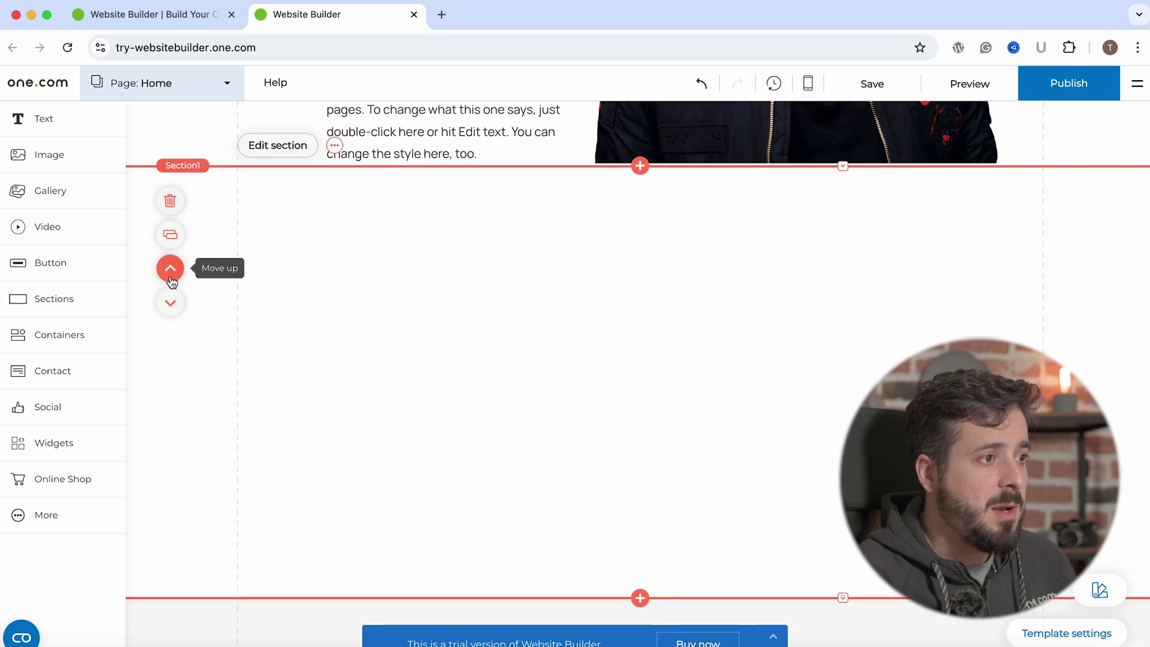
left_click(170, 279)
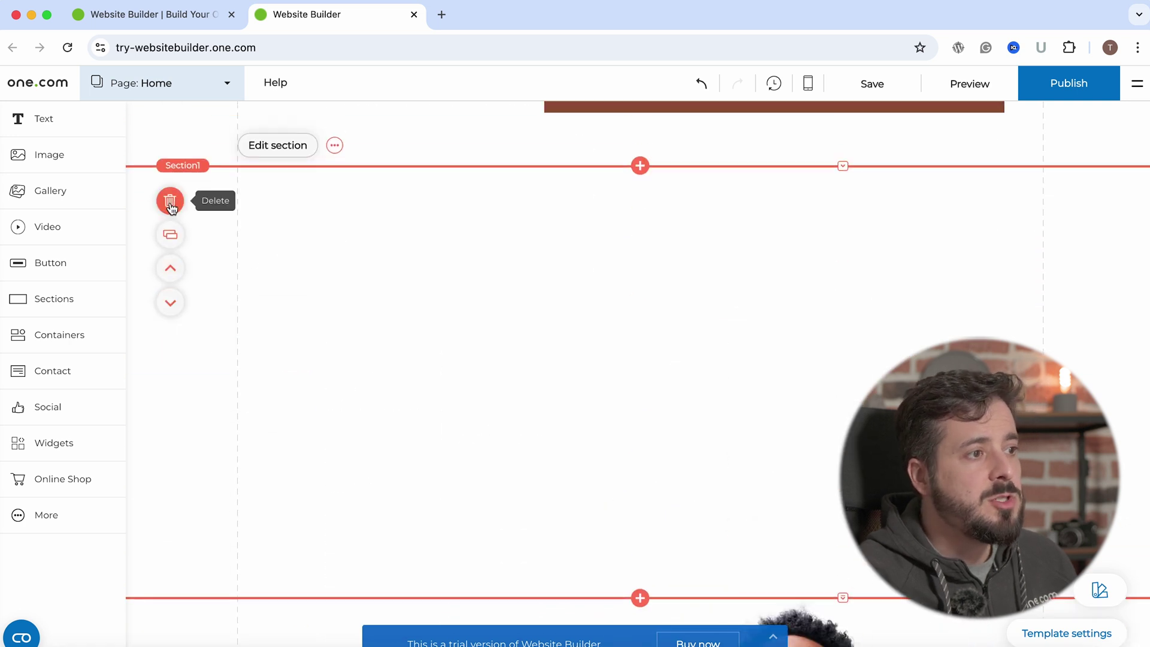
left_click(171, 203)
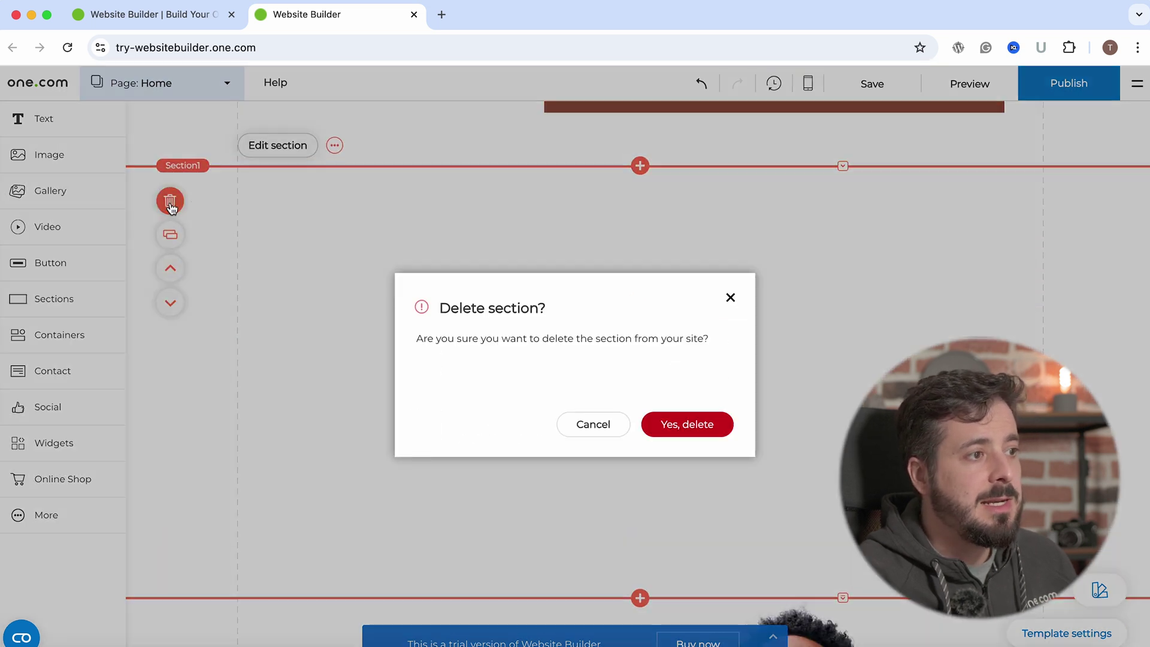
left_click(694, 431)
Select the I'M JAKE section and request its deletion.
scroll(812, 365, "up", 4)
scroll(812, 364, "down", 7)
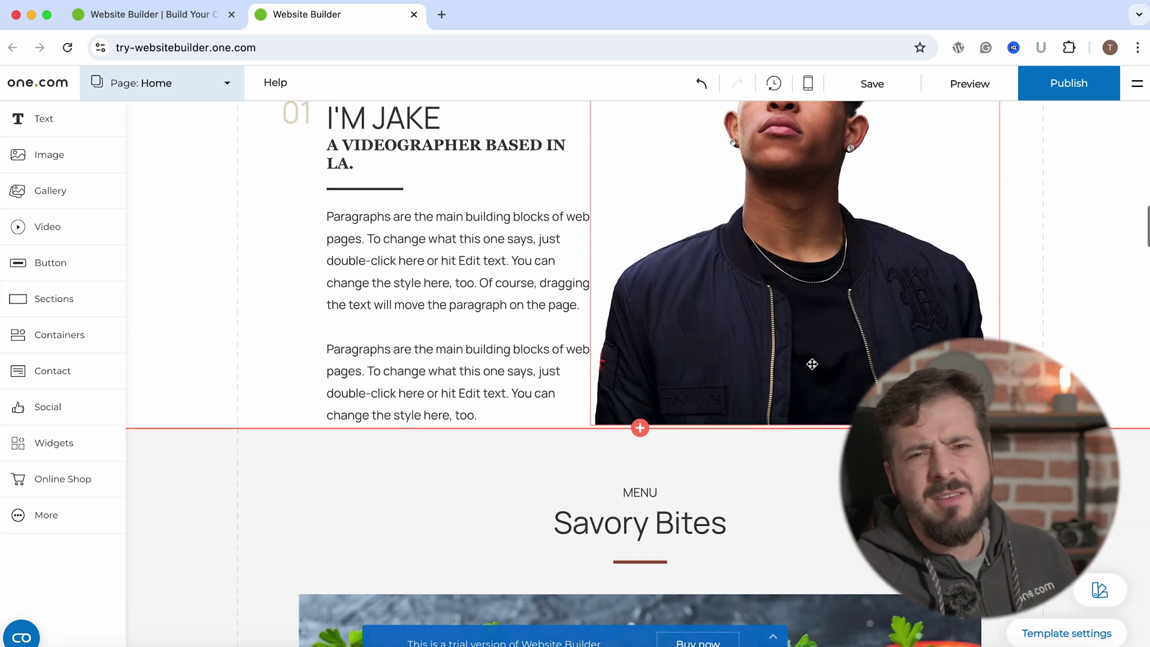
scroll(812, 364, "down", 1)
scroll(803, 366, "up", 3)
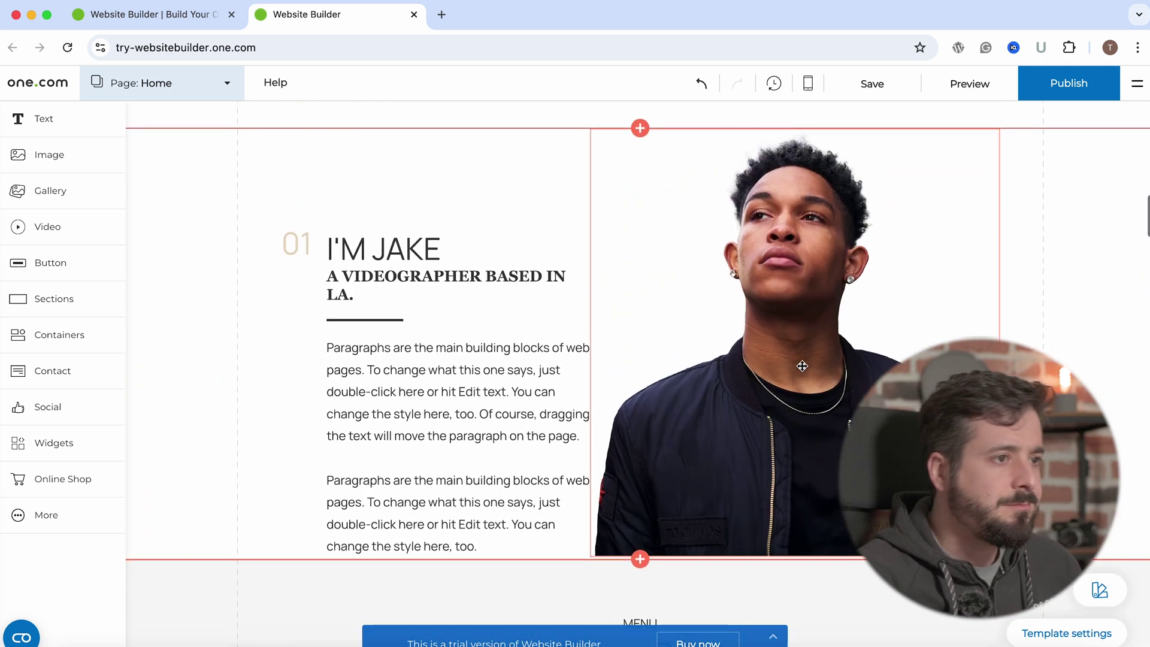
scroll(802, 366, "up", 1)
left_click(198, 272)
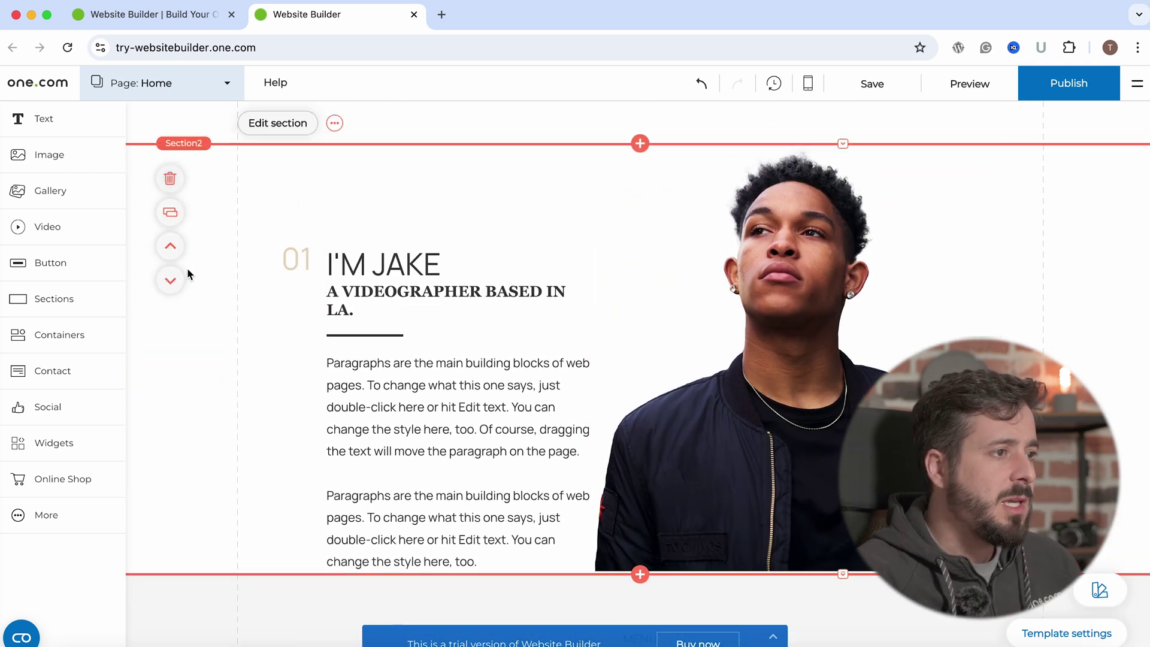
left_click(170, 179)
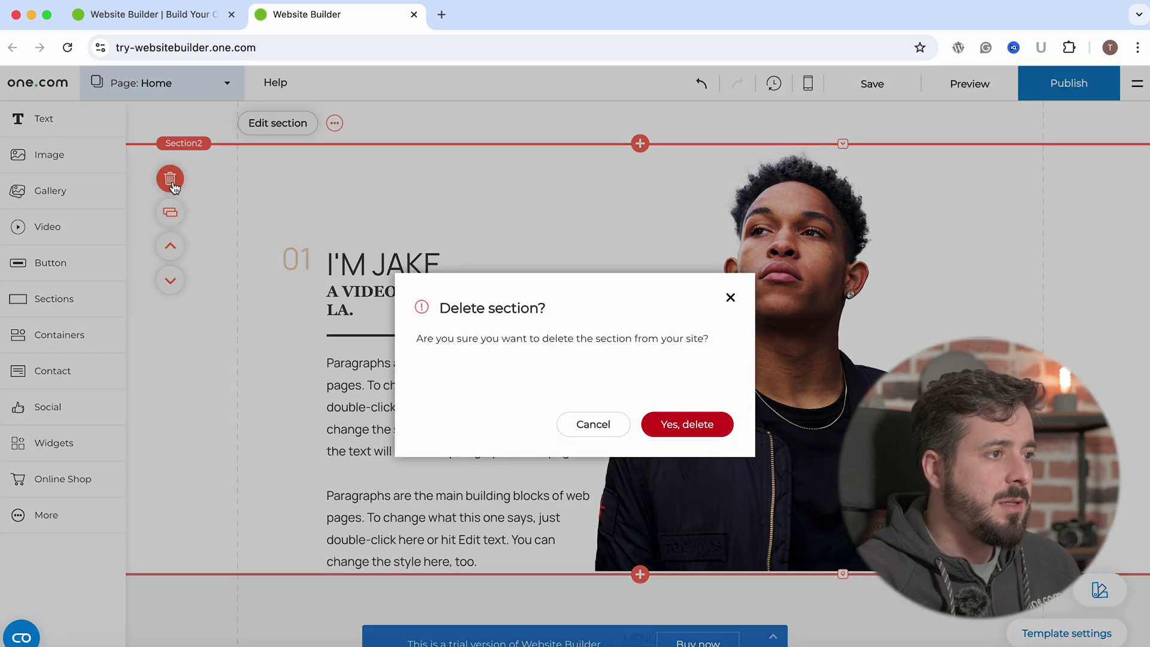
Confirm deleting the I'M JAKE section, then browse the Contact and Social element lists.
left_click(692, 429)
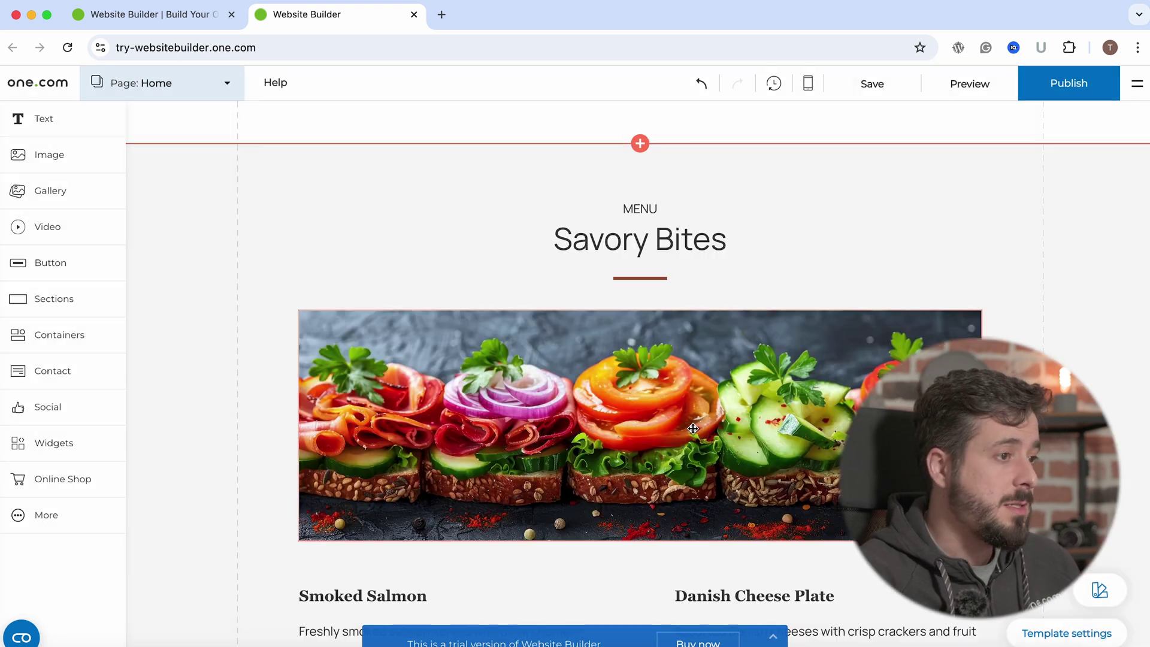
left_click(67, 374)
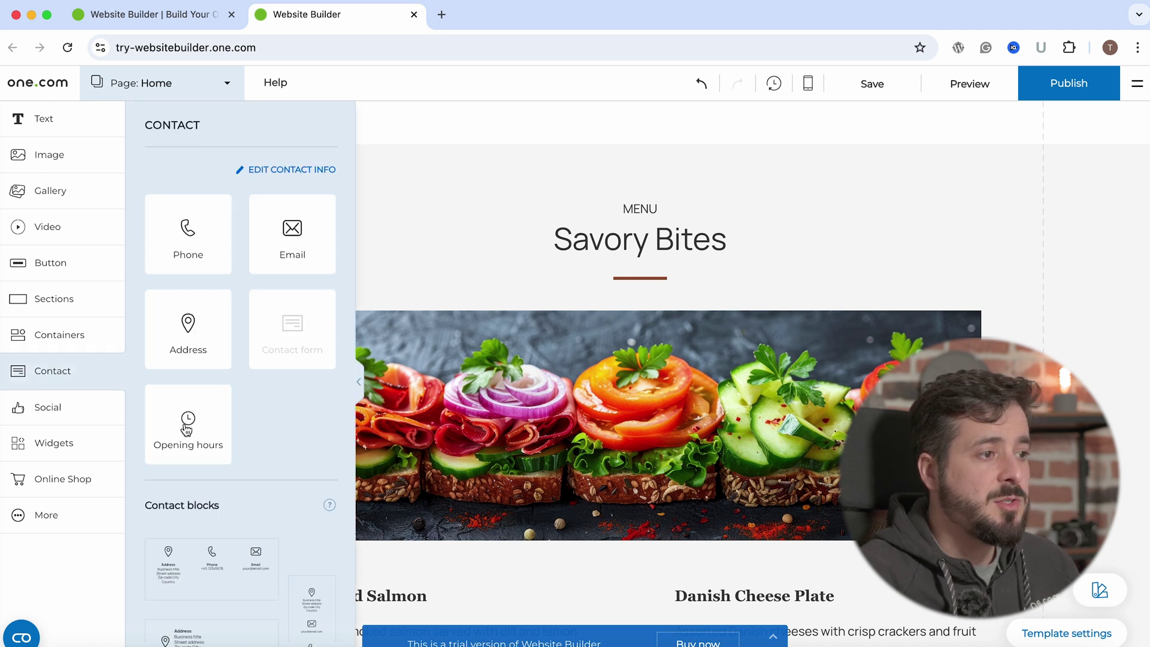
scroll(235, 428, "down", 5)
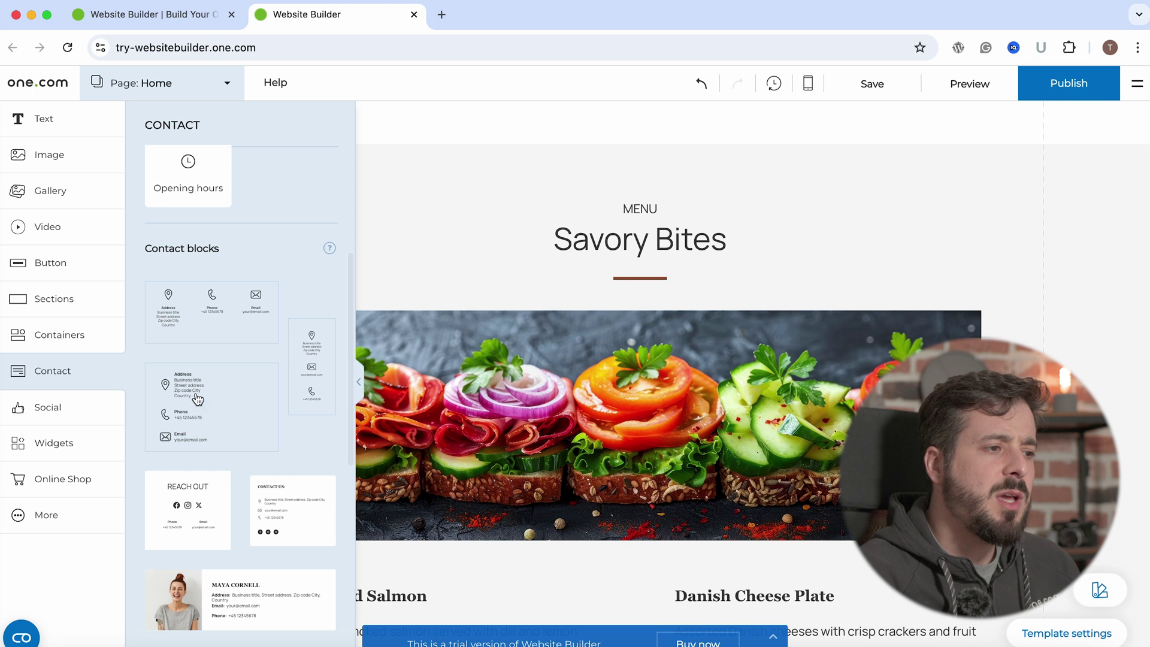
scroll(241, 444, "down", 8)
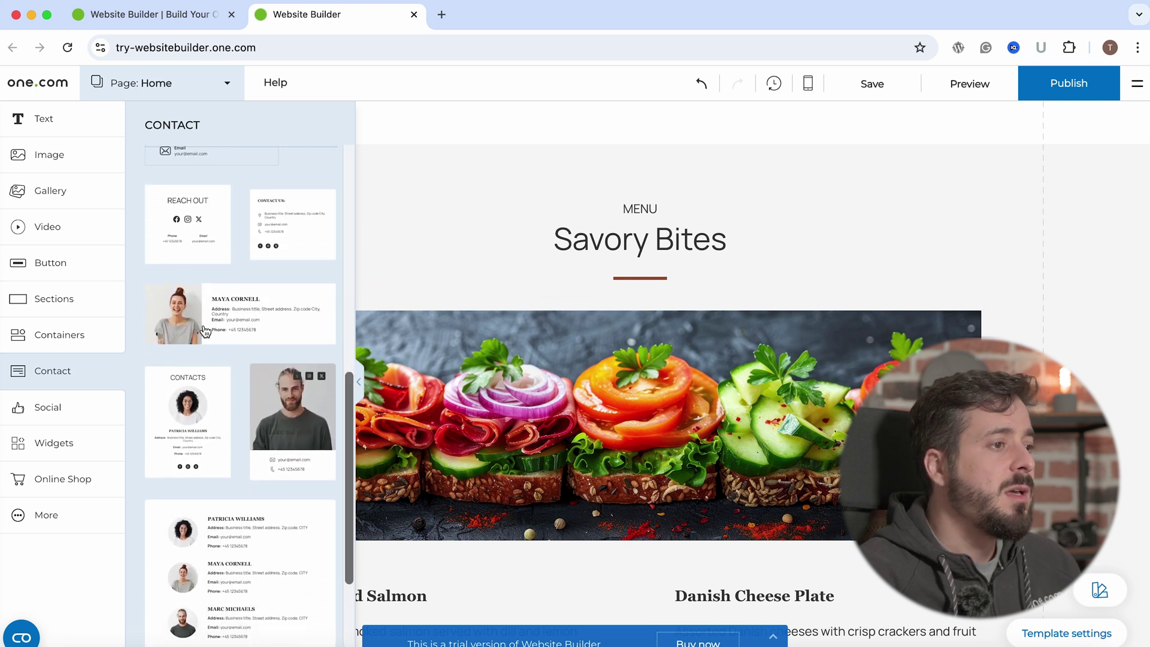
scroll(270, 467, "down", 1)
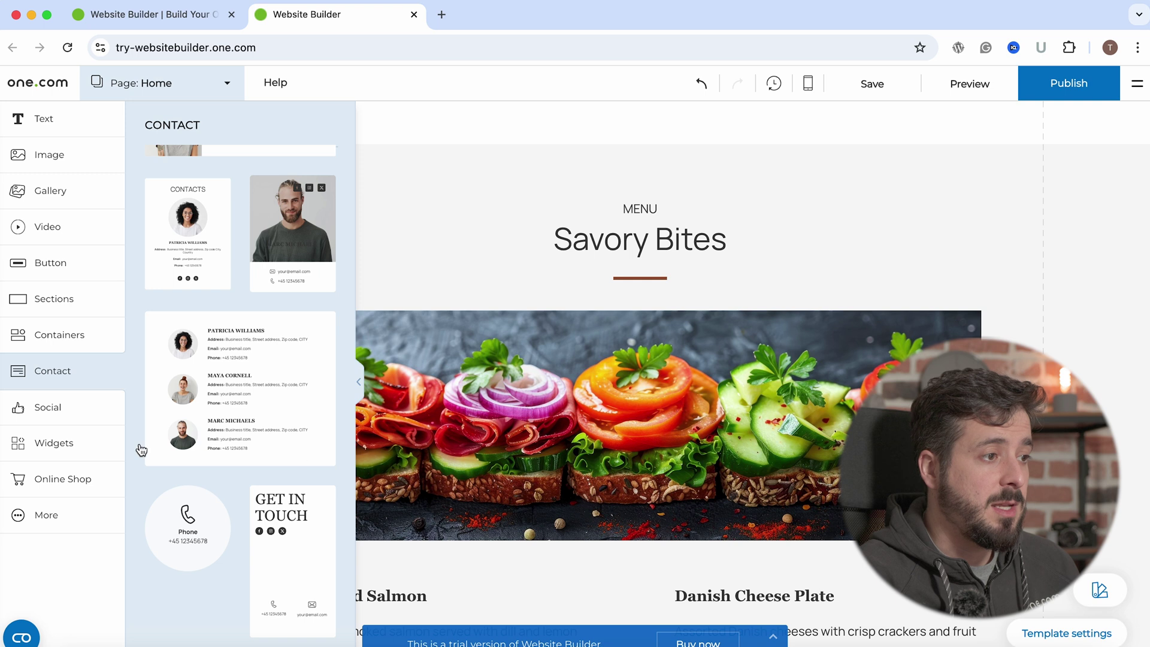
left_click(58, 412)
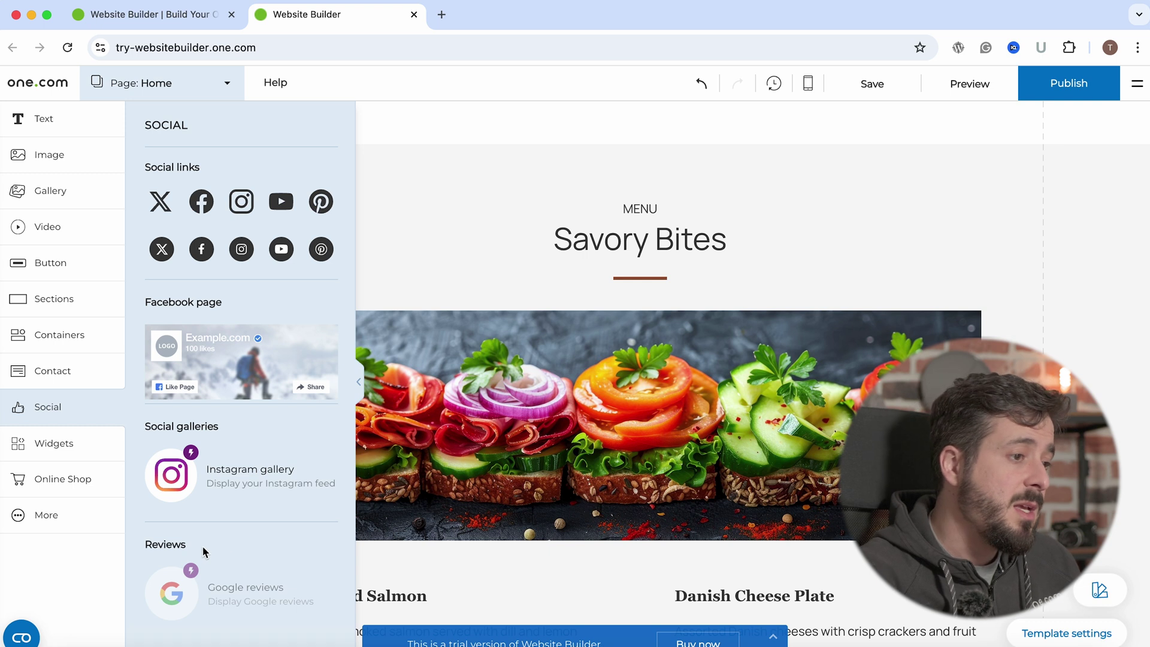
mouse_move(197, 589)
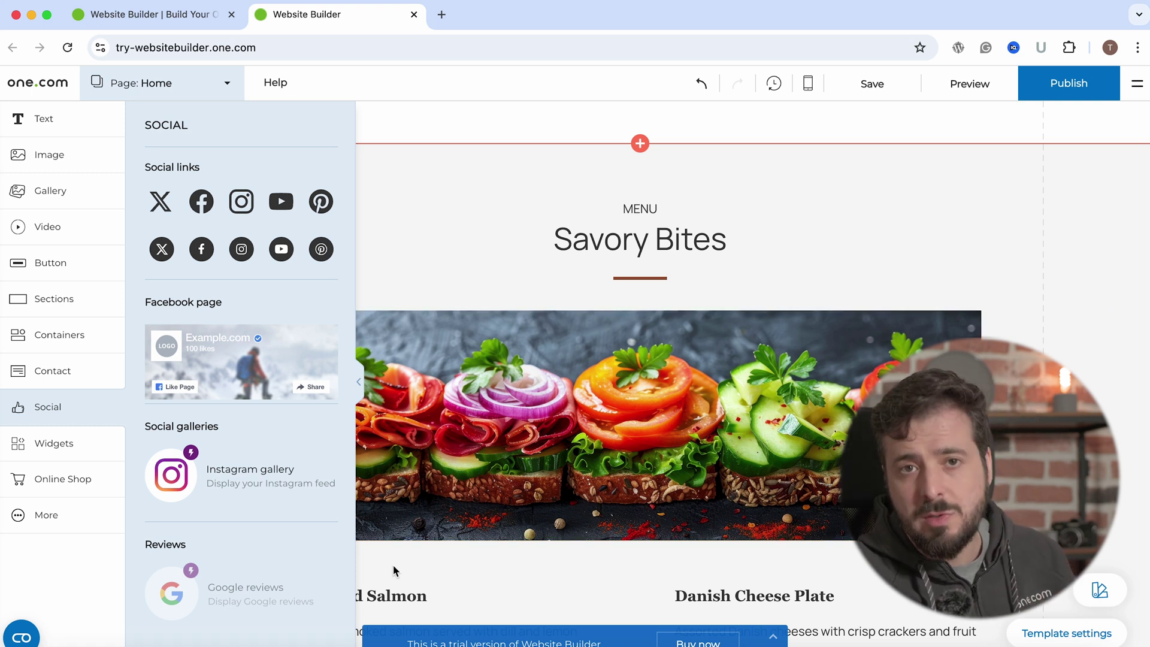
Scroll through the list of available widgets.
left_click(54, 444)
scroll(303, 546, "down", 1)
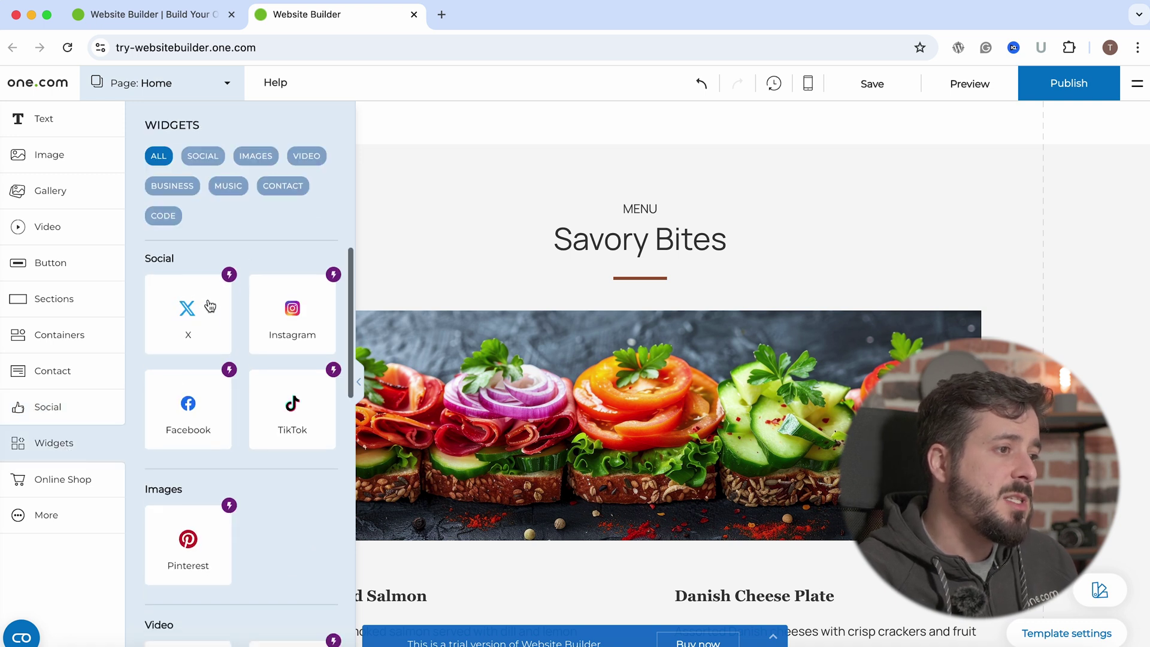
scroll(236, 389, "down", 4)
scroll(233, 383, "down", 4)
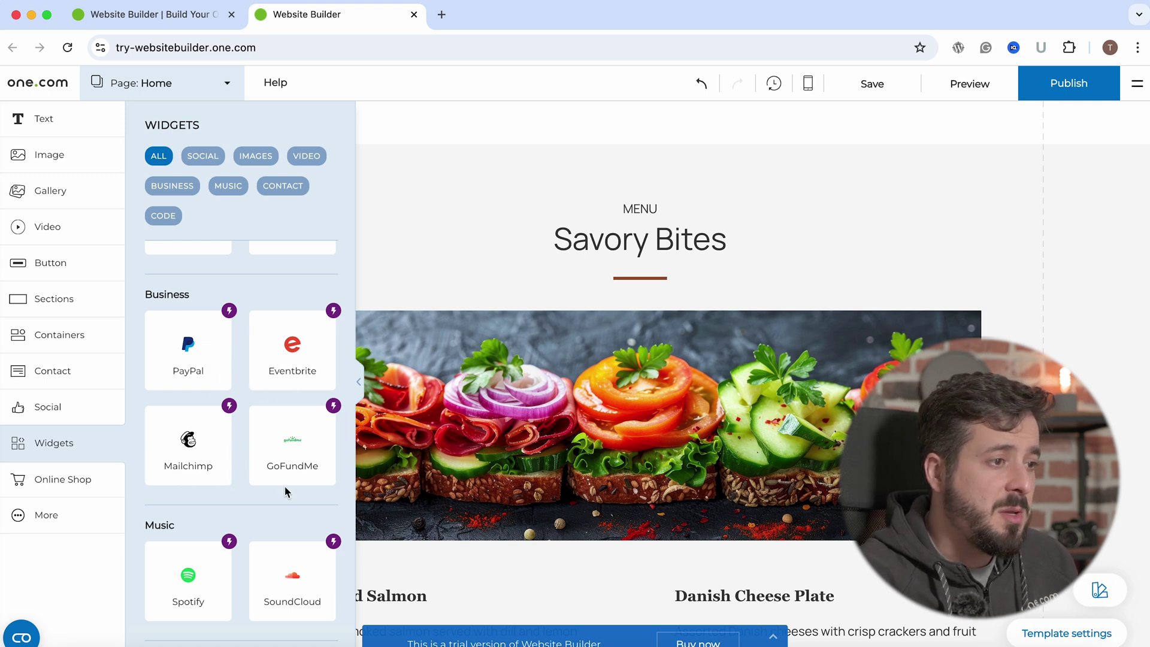
scroll(286, 491, "down", 4)
scroll(286, 491, "down", 1)
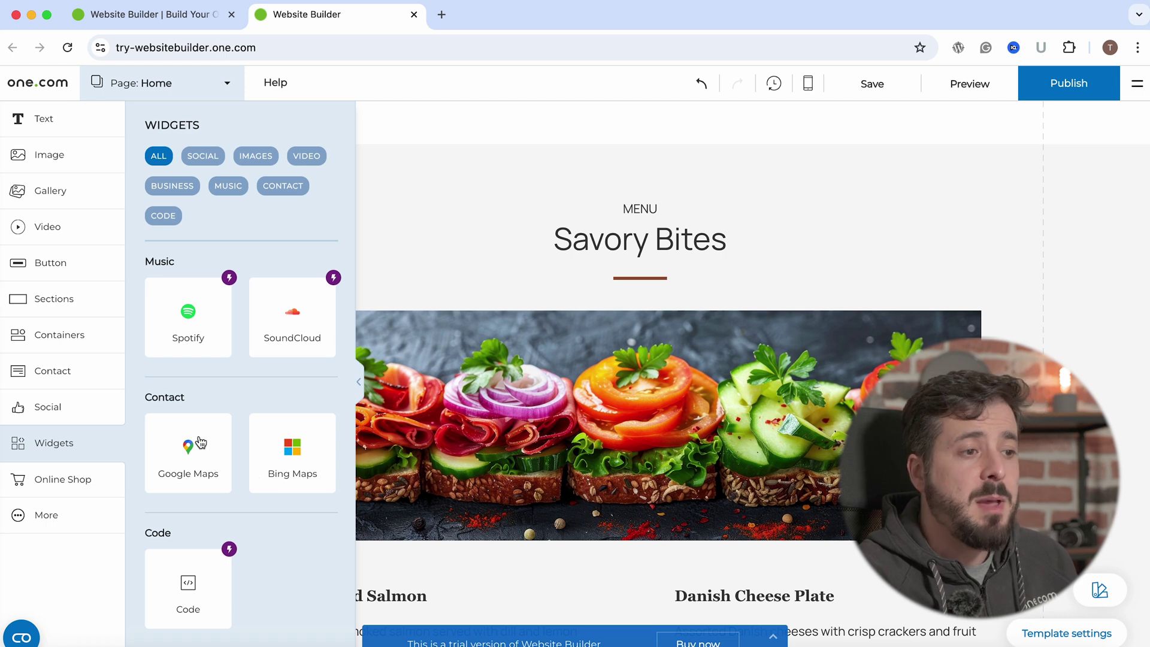
Close the element panel and scroll down to the Copenhagen map above the footer.
left_click(1022, 292)
scroll(638, 371, "down", 20)
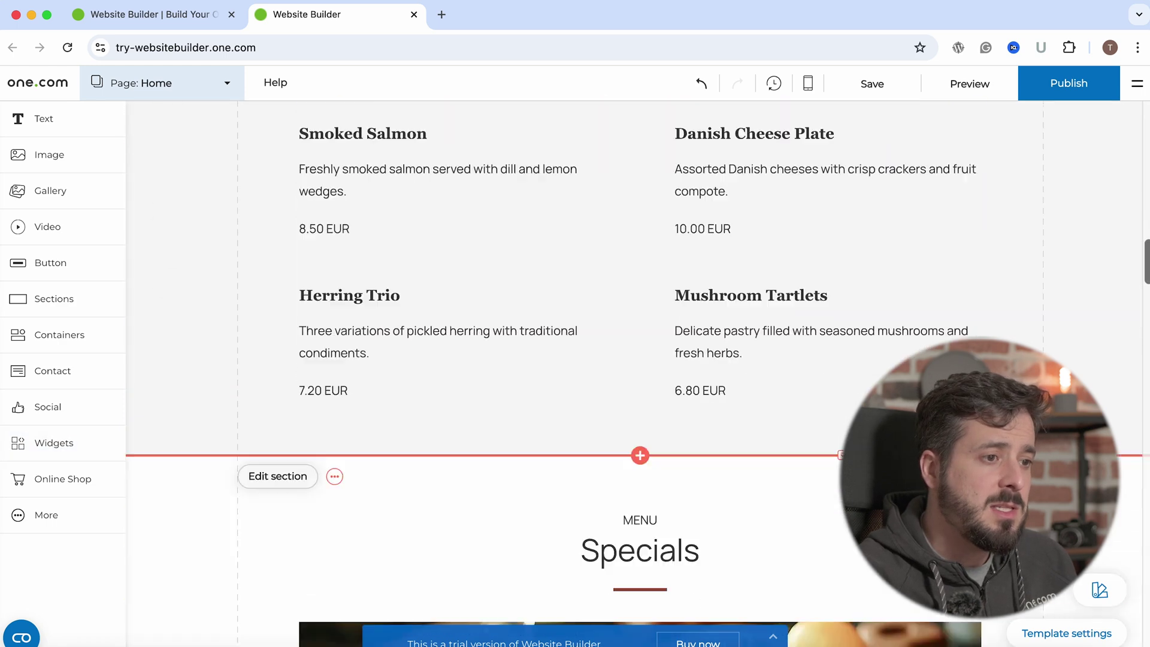
scroll(638, 372, "down", 20)
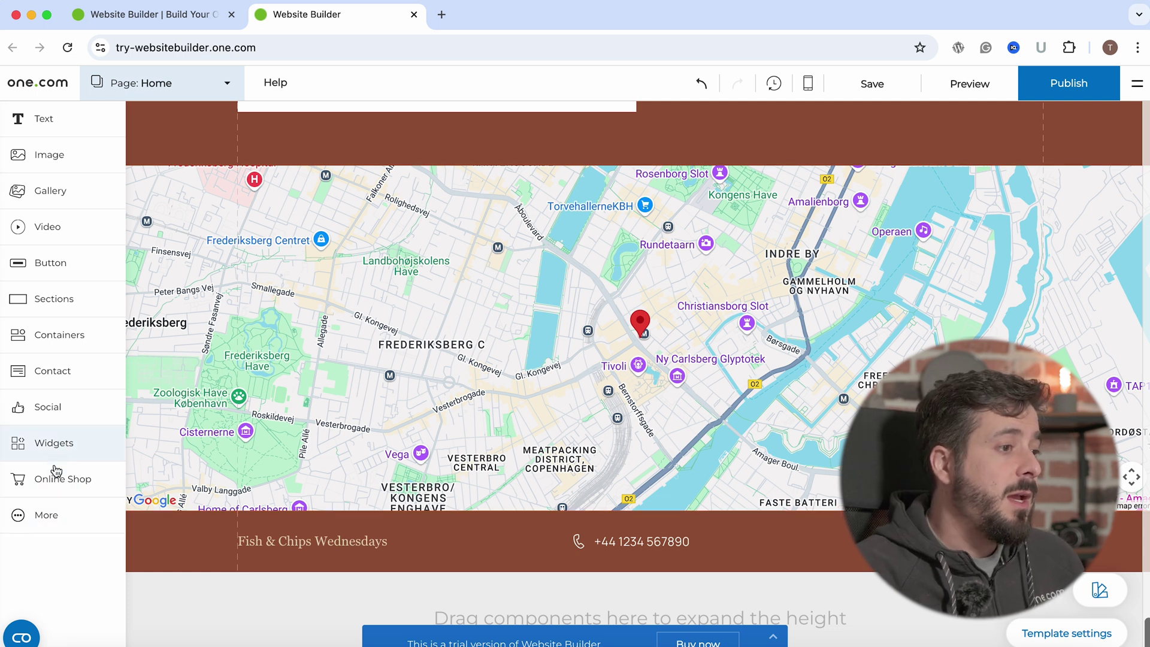
Show the Online Shop elements: all-products grid, featured products and product widget.
left_click(62, 485)
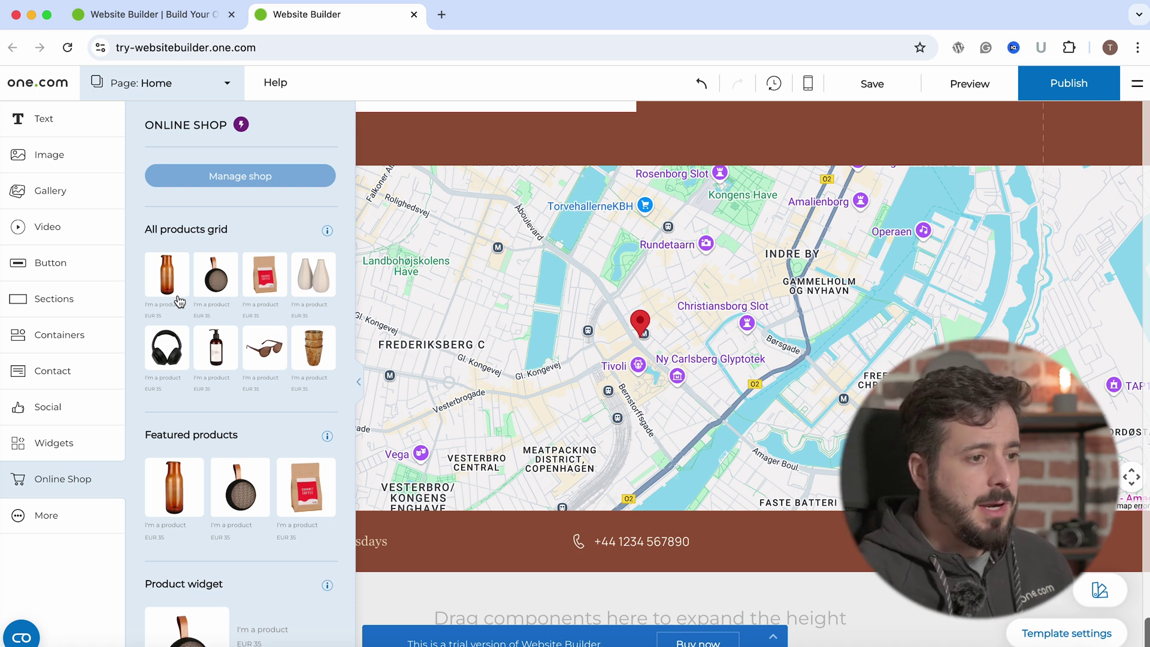
Check the More element types, then select the Fish & Chips Wednesdays logo to pick a replacement image.
left_click(55, 521)
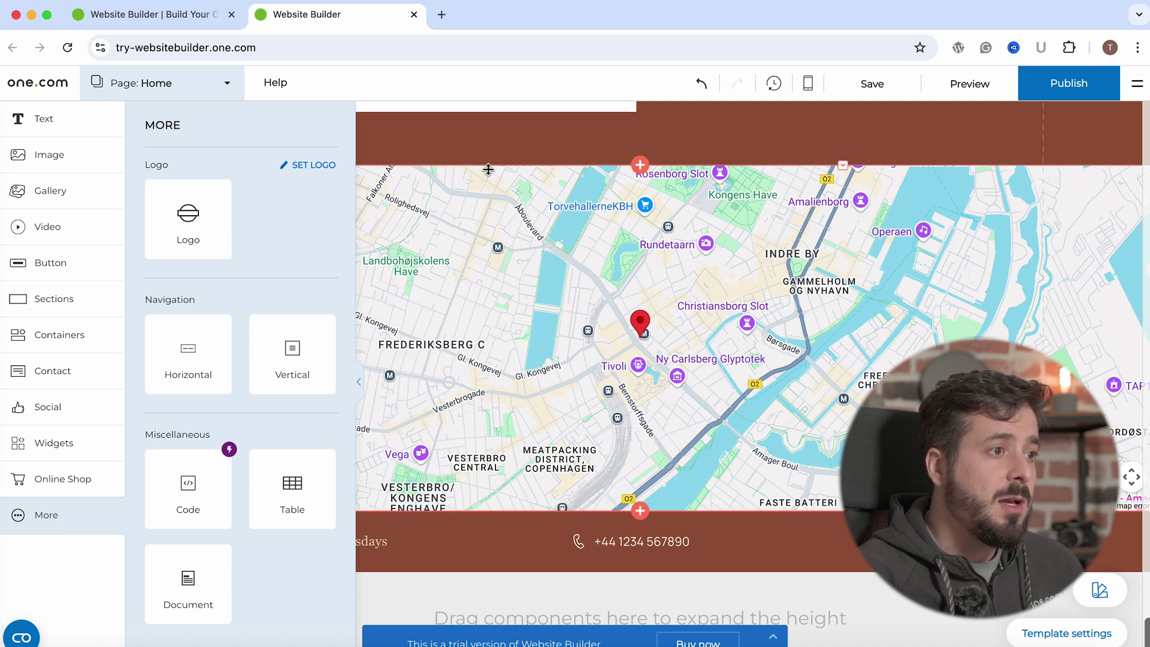
left_click(308, 173)
scroll(487, 337, "up", 20)
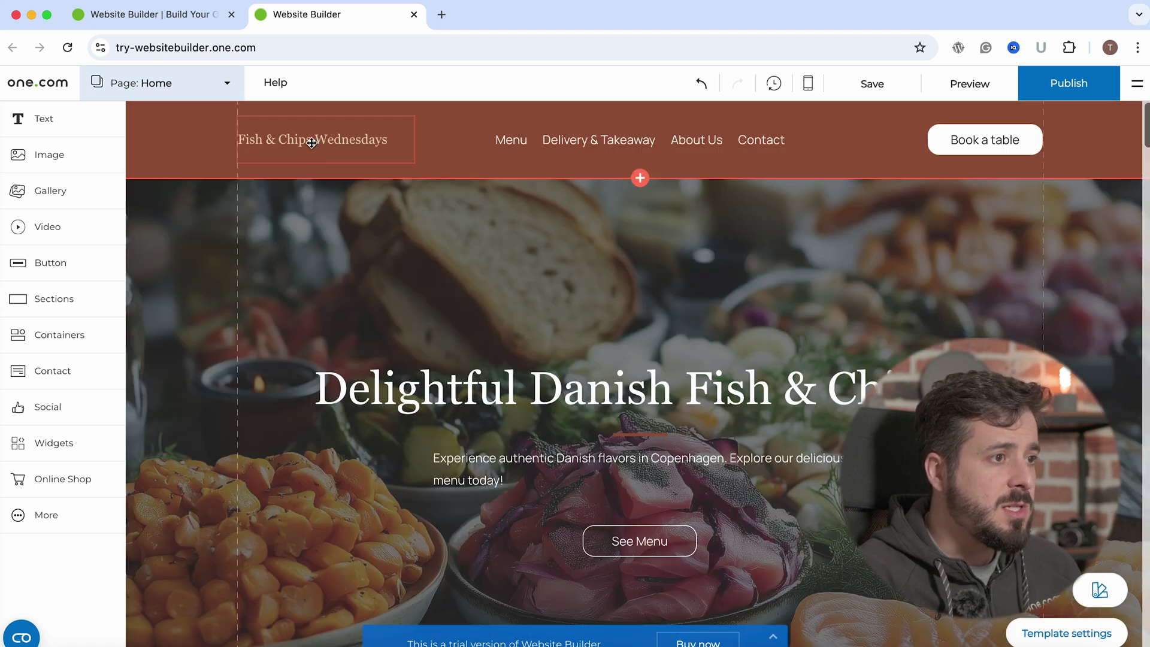
left_click(311, 141)
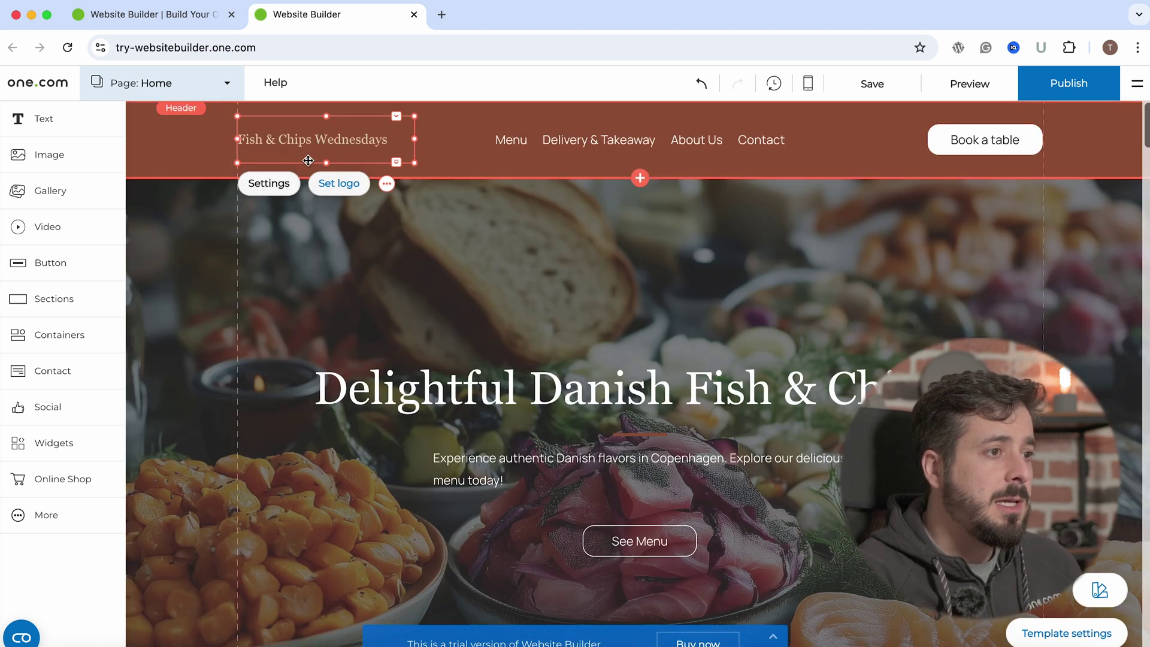
left_click(340, 184)
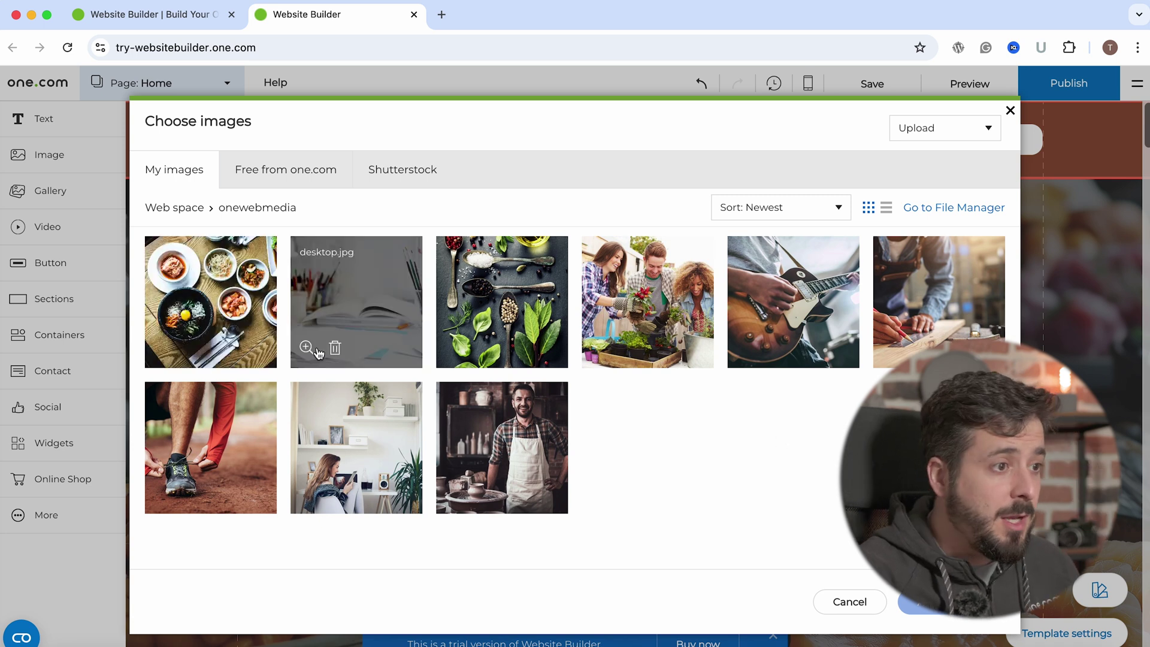
Set the food-bowls photo as the header logo, enlarging and repositioning it slightly.
left_click(203, 307)
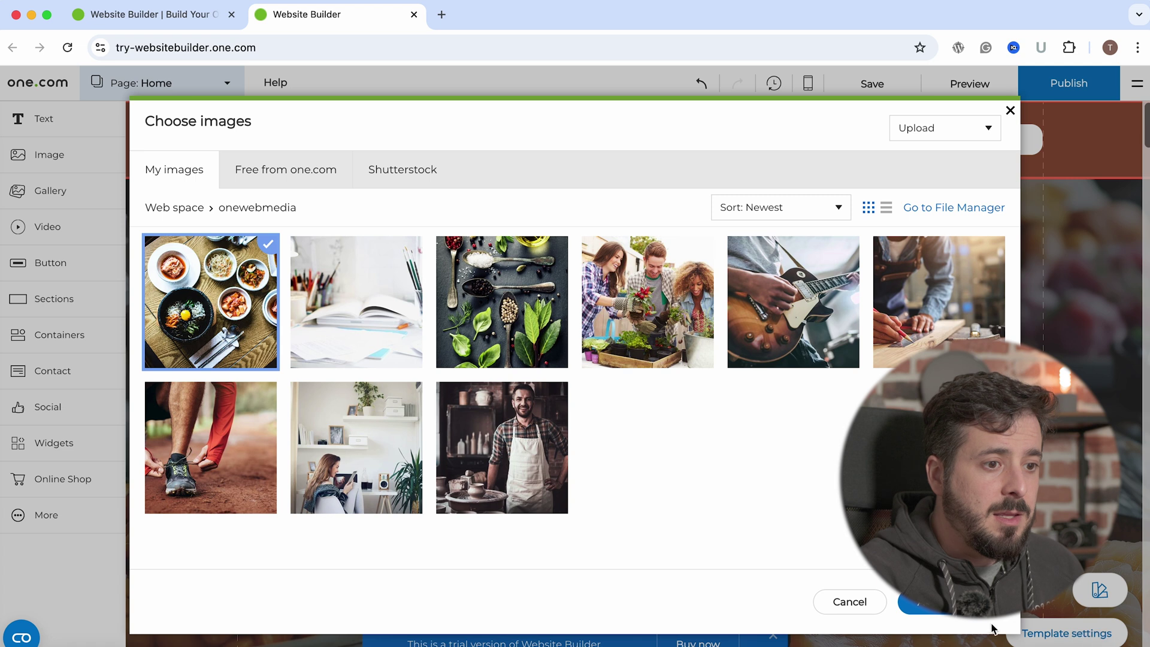
left_click(920, 602)
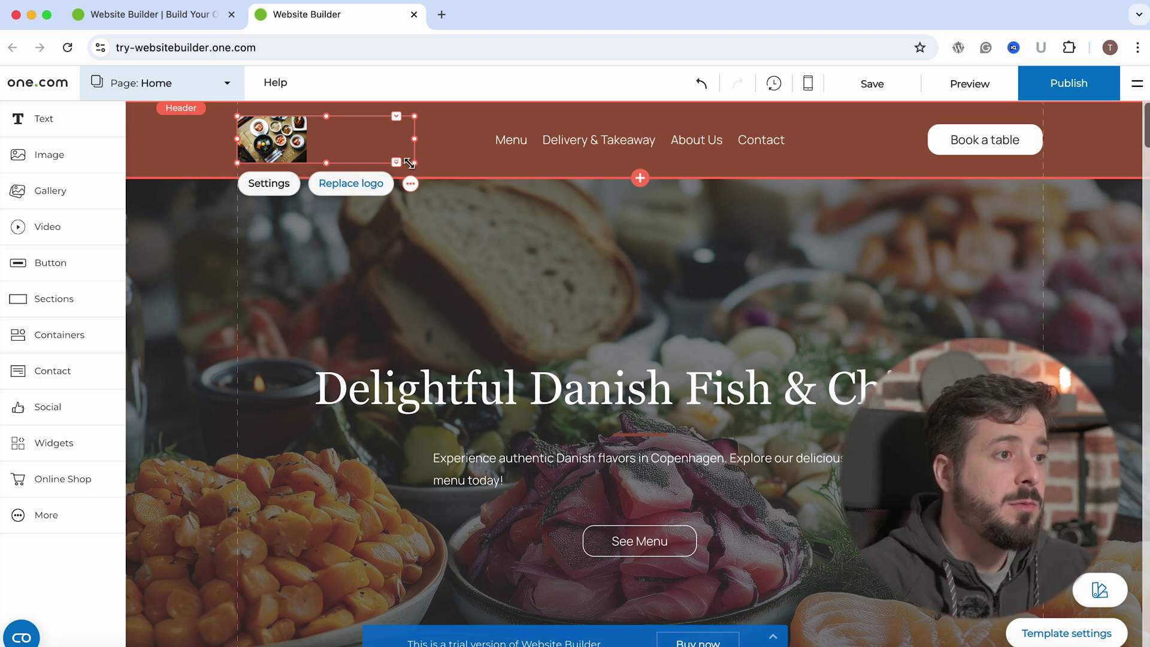
mouse_move(414, 163)
left_mouse_down()
mouse_move(463, 197)
mouse_move(385, 154)
mouse_move(419, 166)
left_mouse_up()
mouse_move(272, 136)
left_mouse_down()
mouse_move(350, 133)
mouse_move(276, 133)
left_mouse_up()
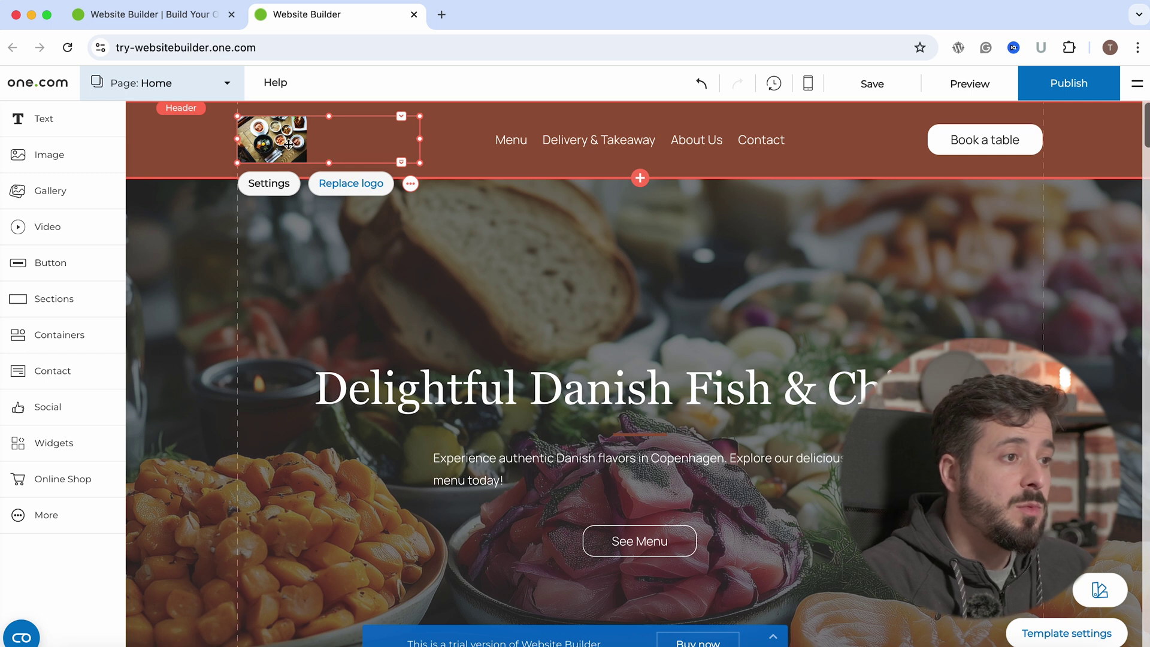
Clear the food-bowls photo from the Logo image setting so the Fish & Chips Wednesdays text returns.
left_click(273, 187)
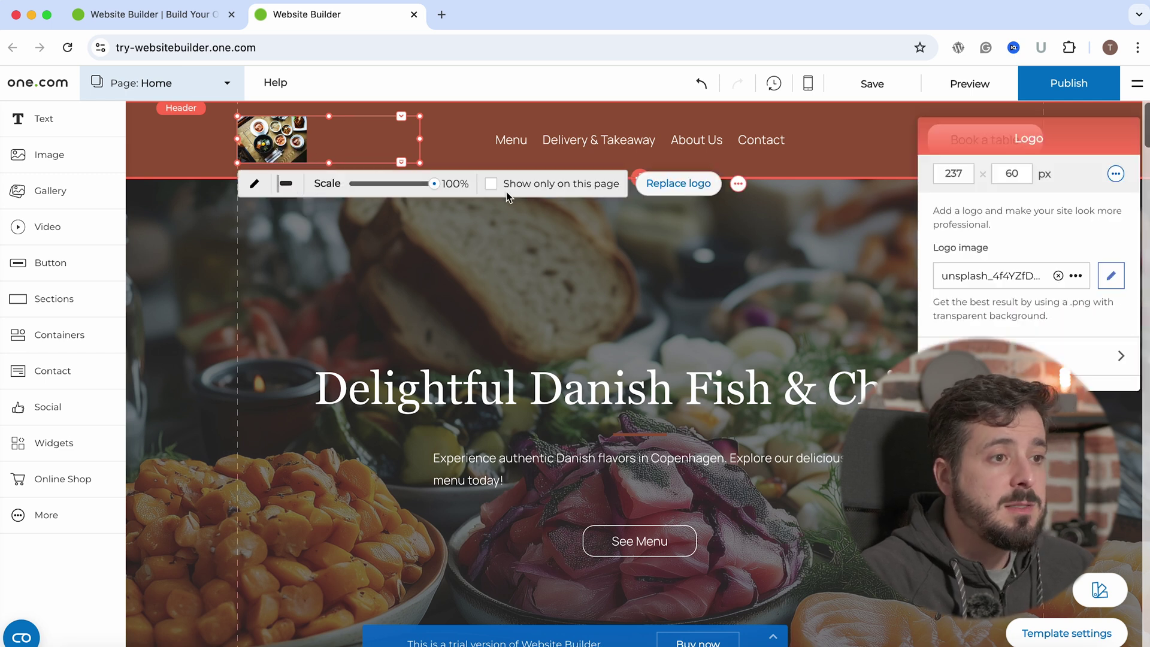
left_click(1059, 275)
left_click(449, 275)
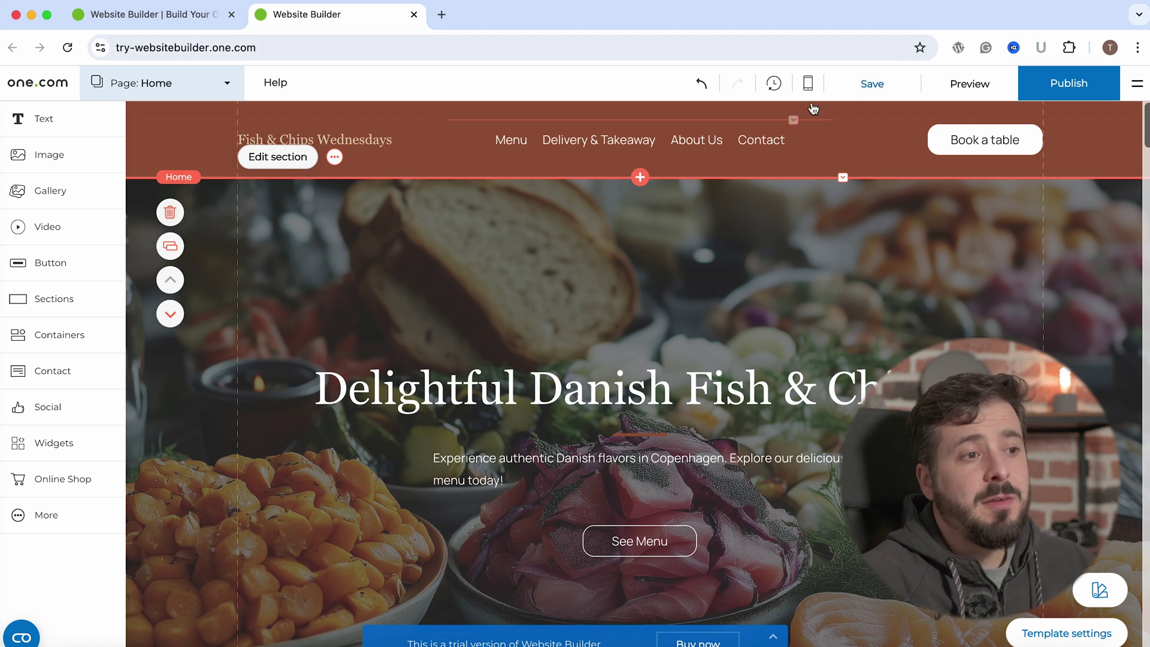
Save the site, then try publishing it to bring up the Upgrade to publish notice.
left_click(872, 85)
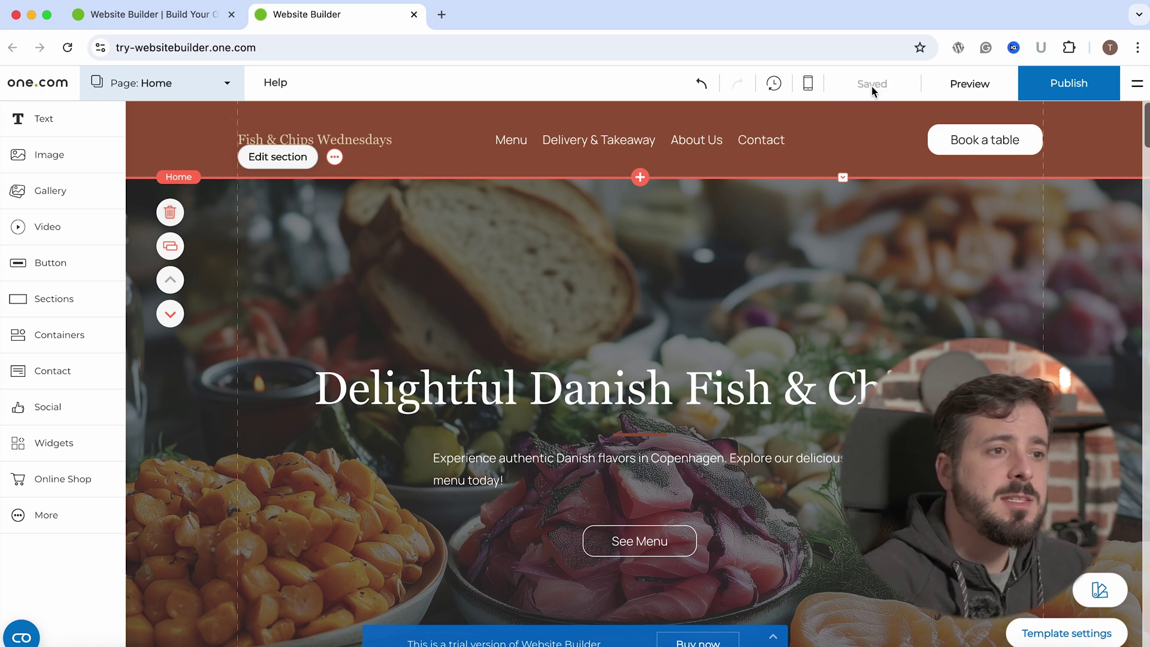
left_click(1082, 89)
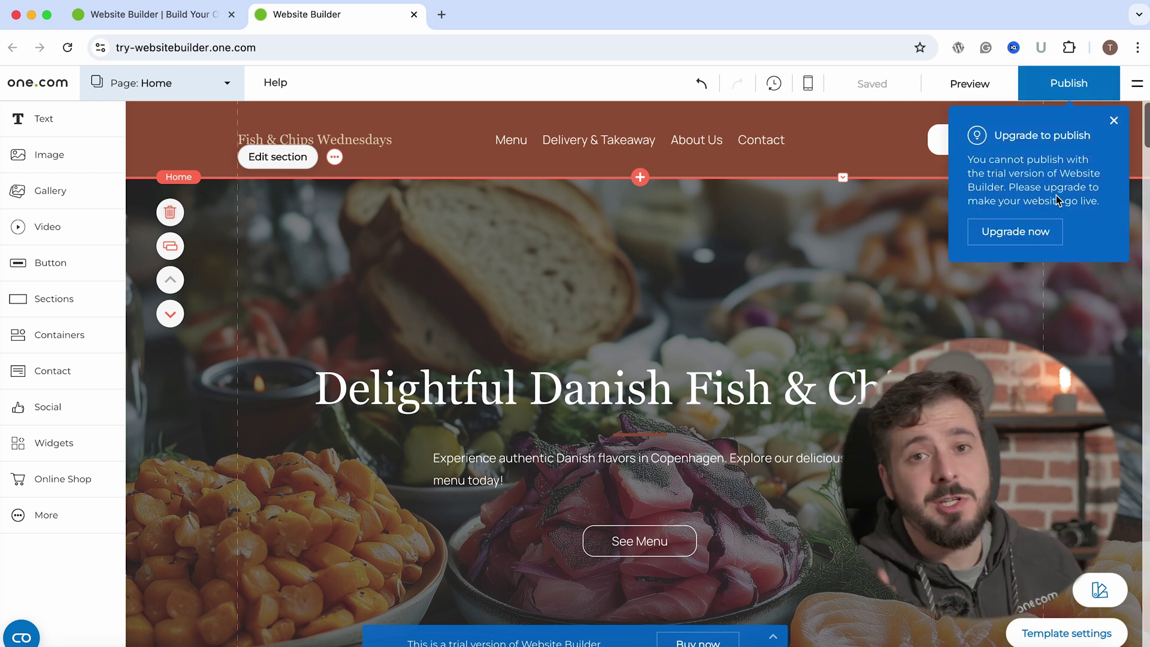